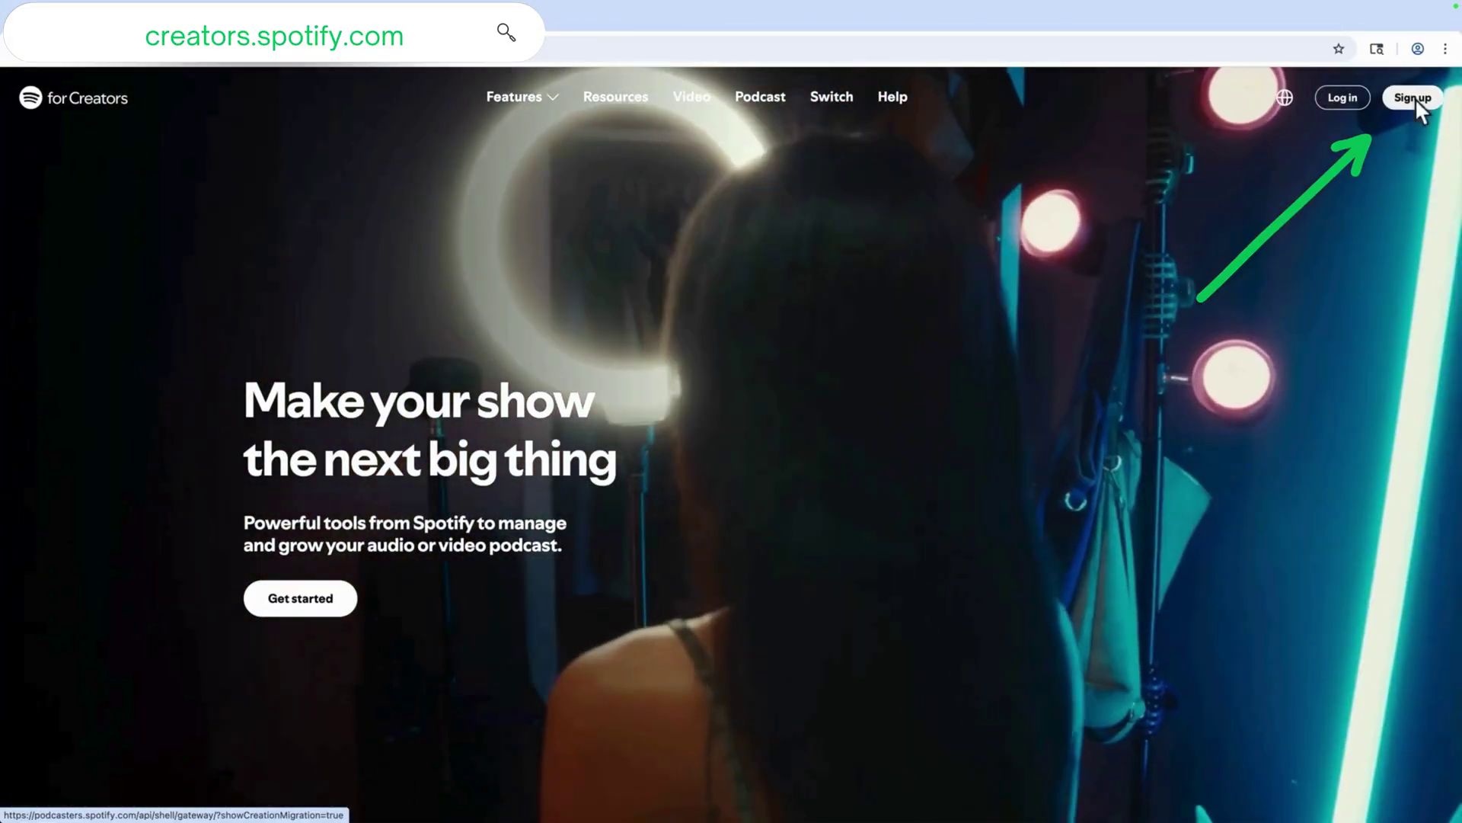
Step: Sign up for a new Spotify account, picking the birth month, and proceed to the terms step
click(1413, 98)
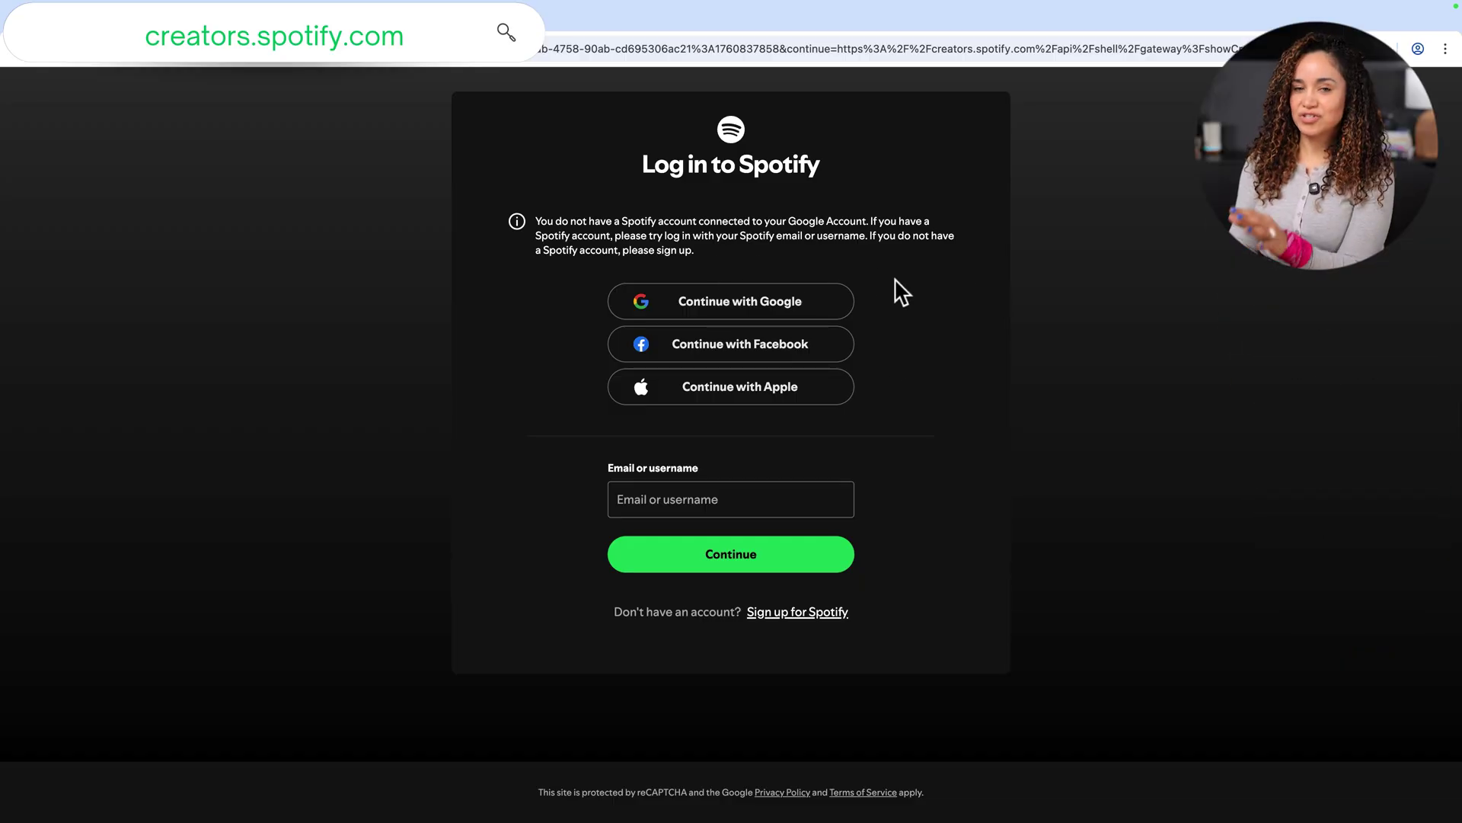
click(808, 614)
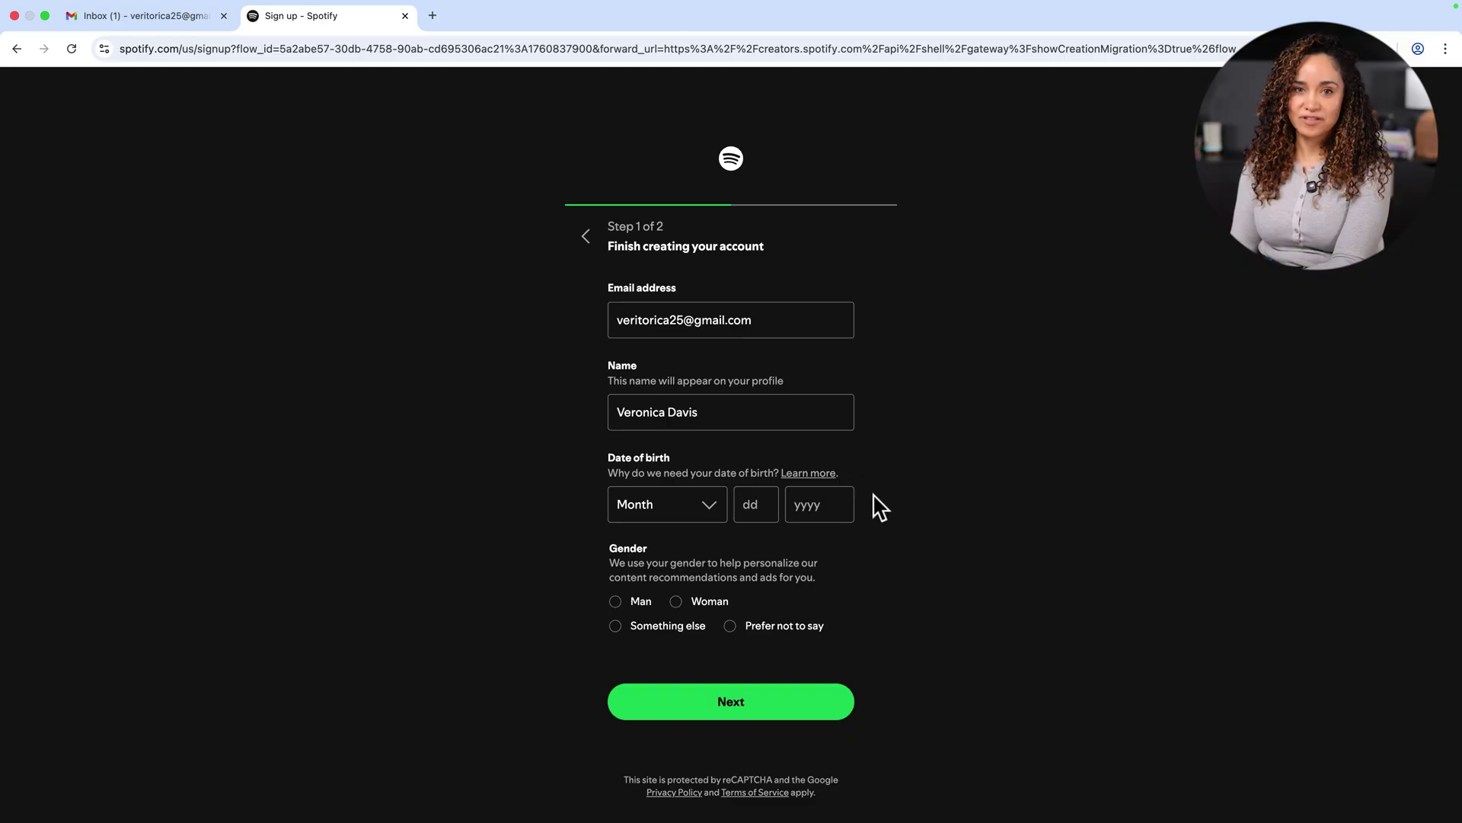
click(710, 506)
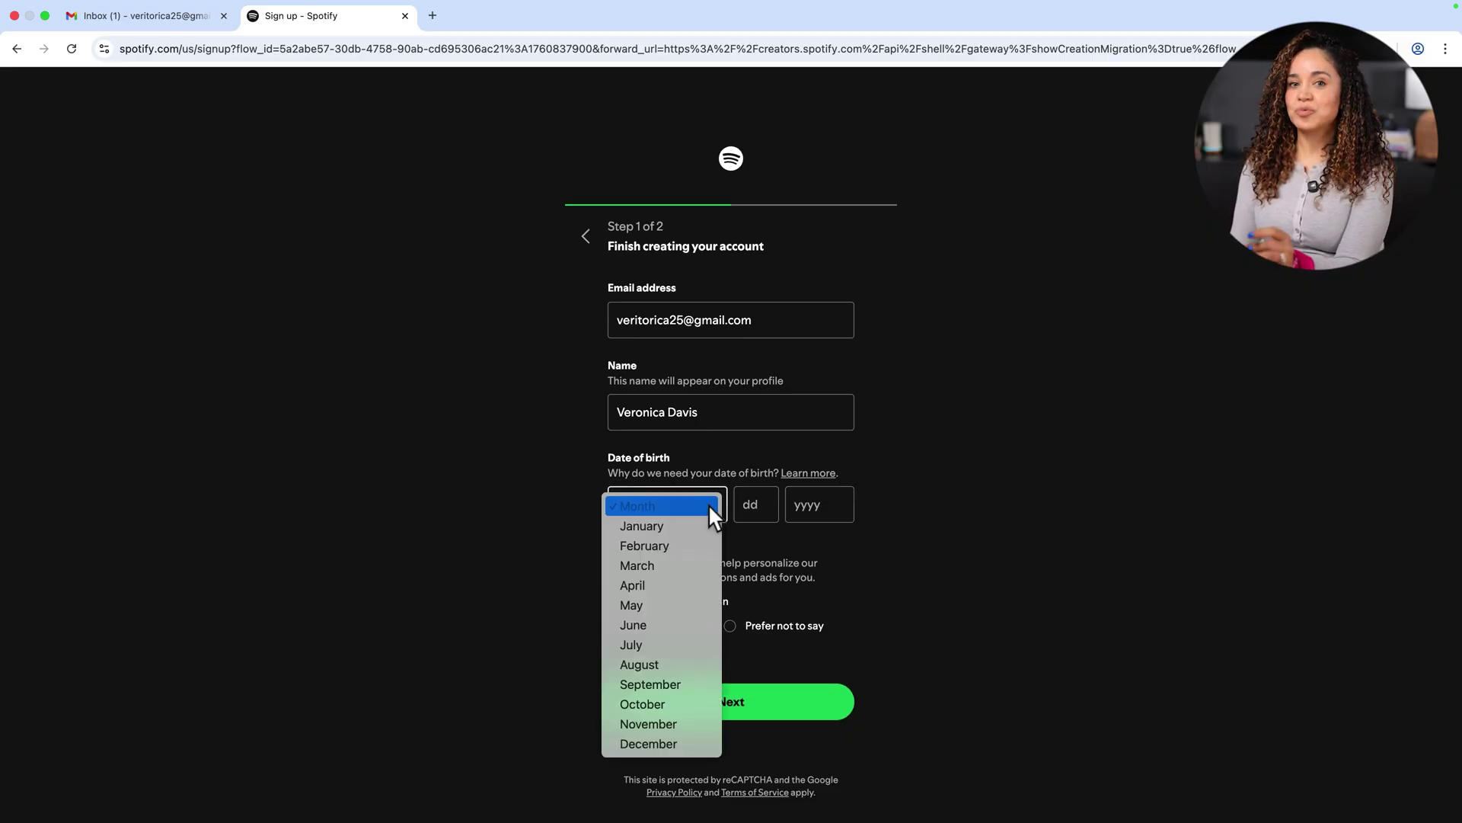
click(649, 724)
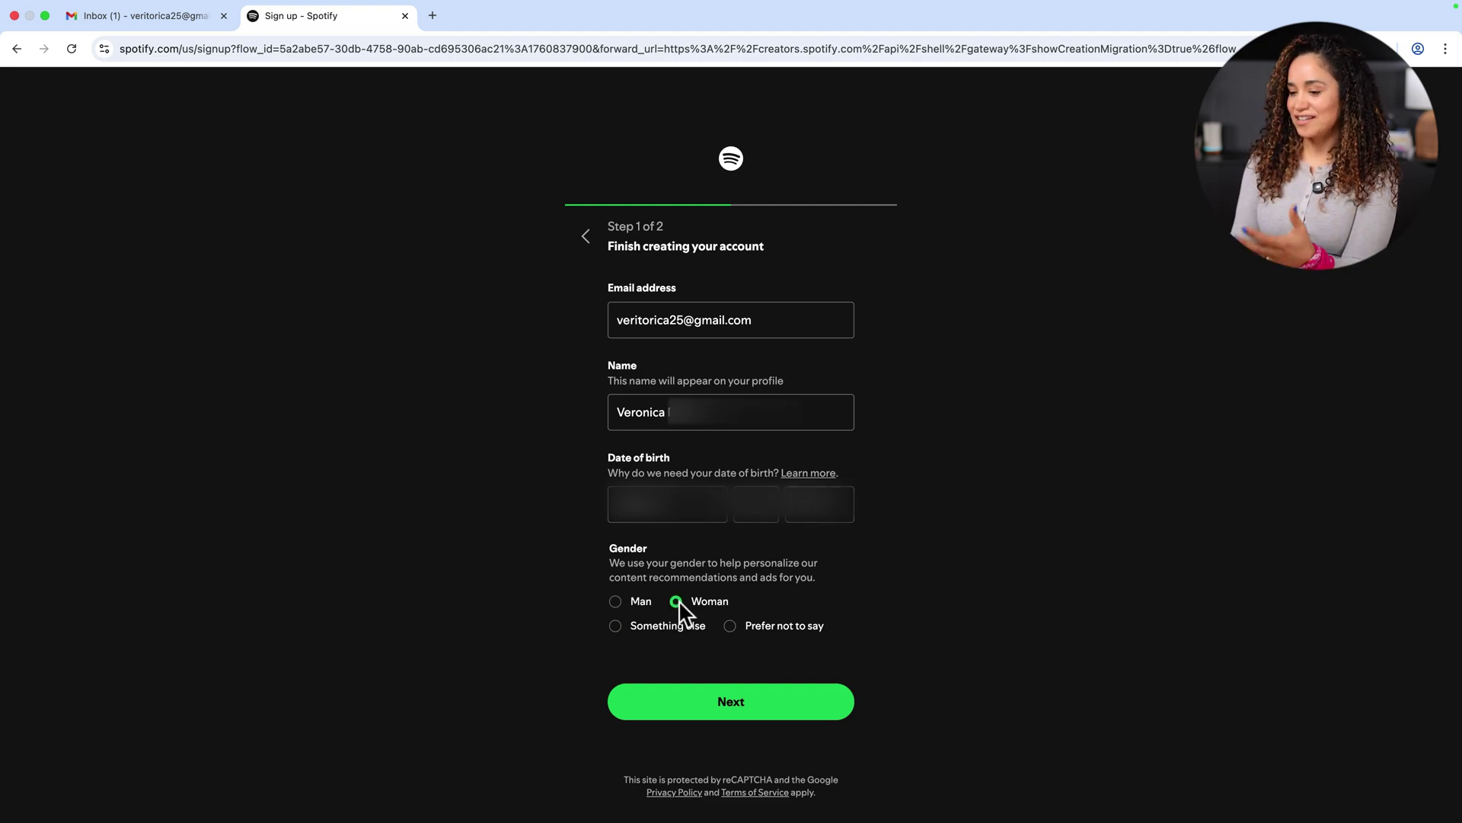
click(744, 704)
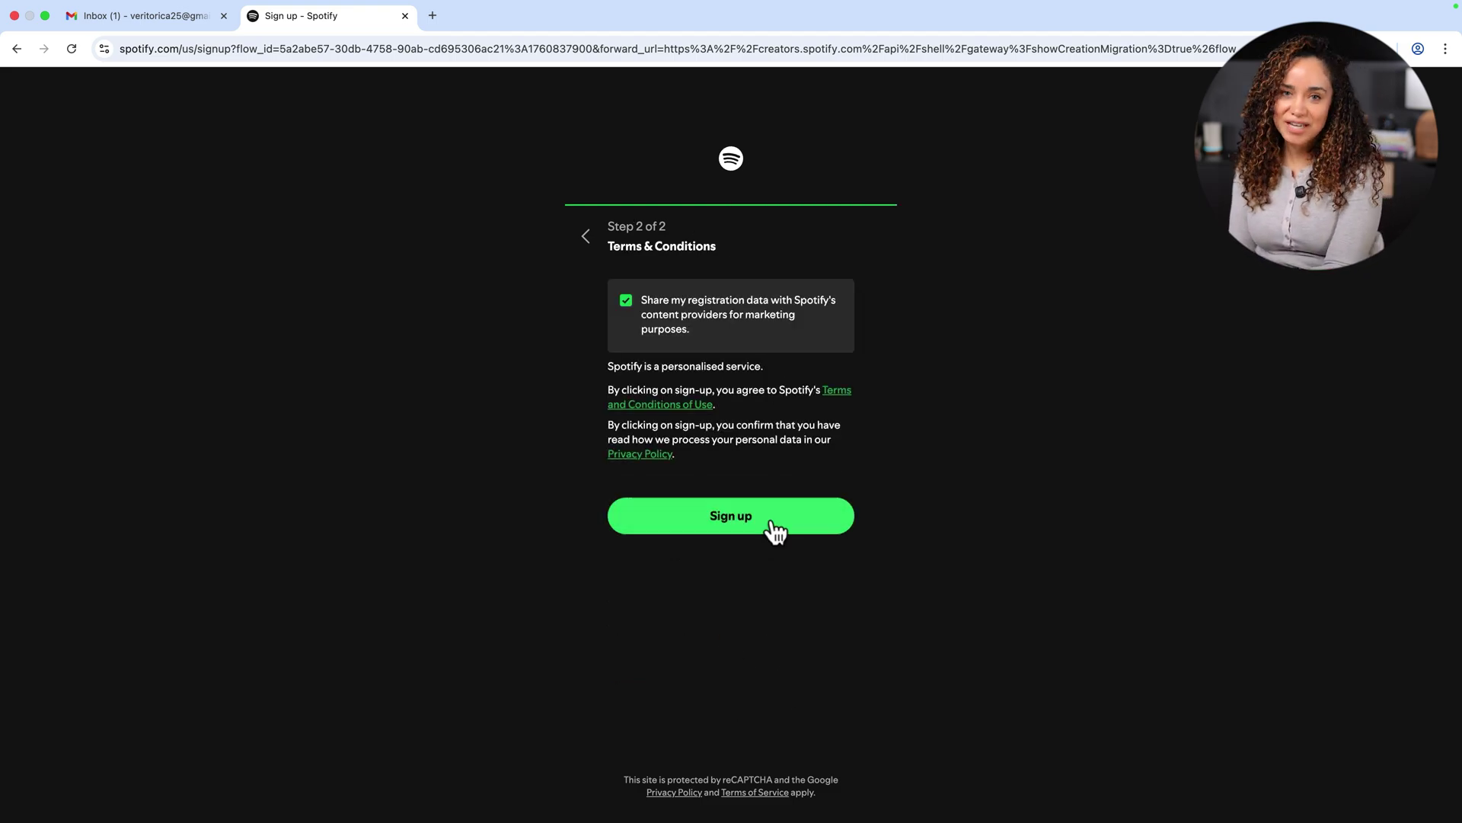
click(771, 523)
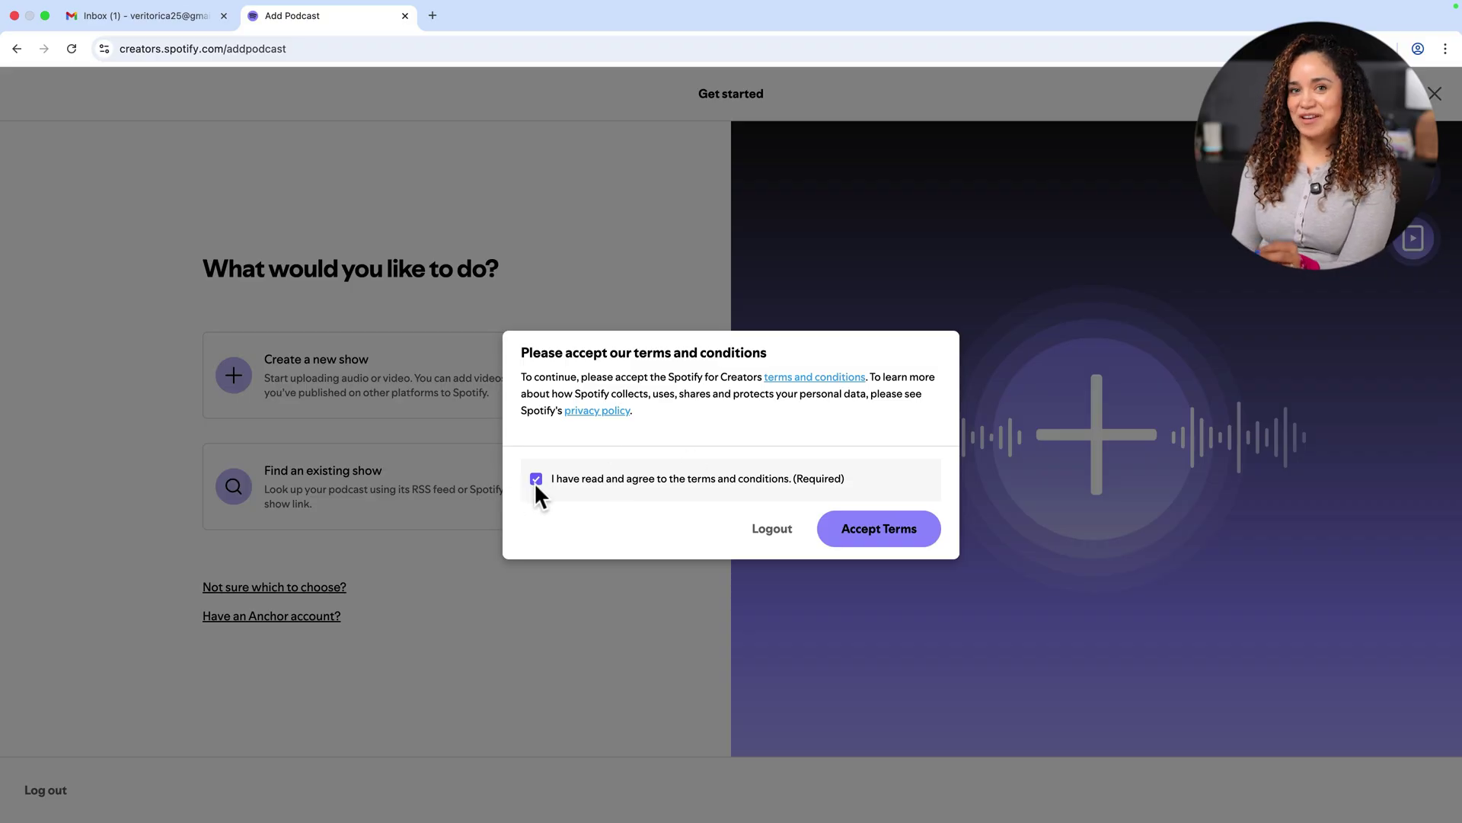
Step: Accept the Spotify for Creators terms and choose 'Create a new show'
click(890, 540)
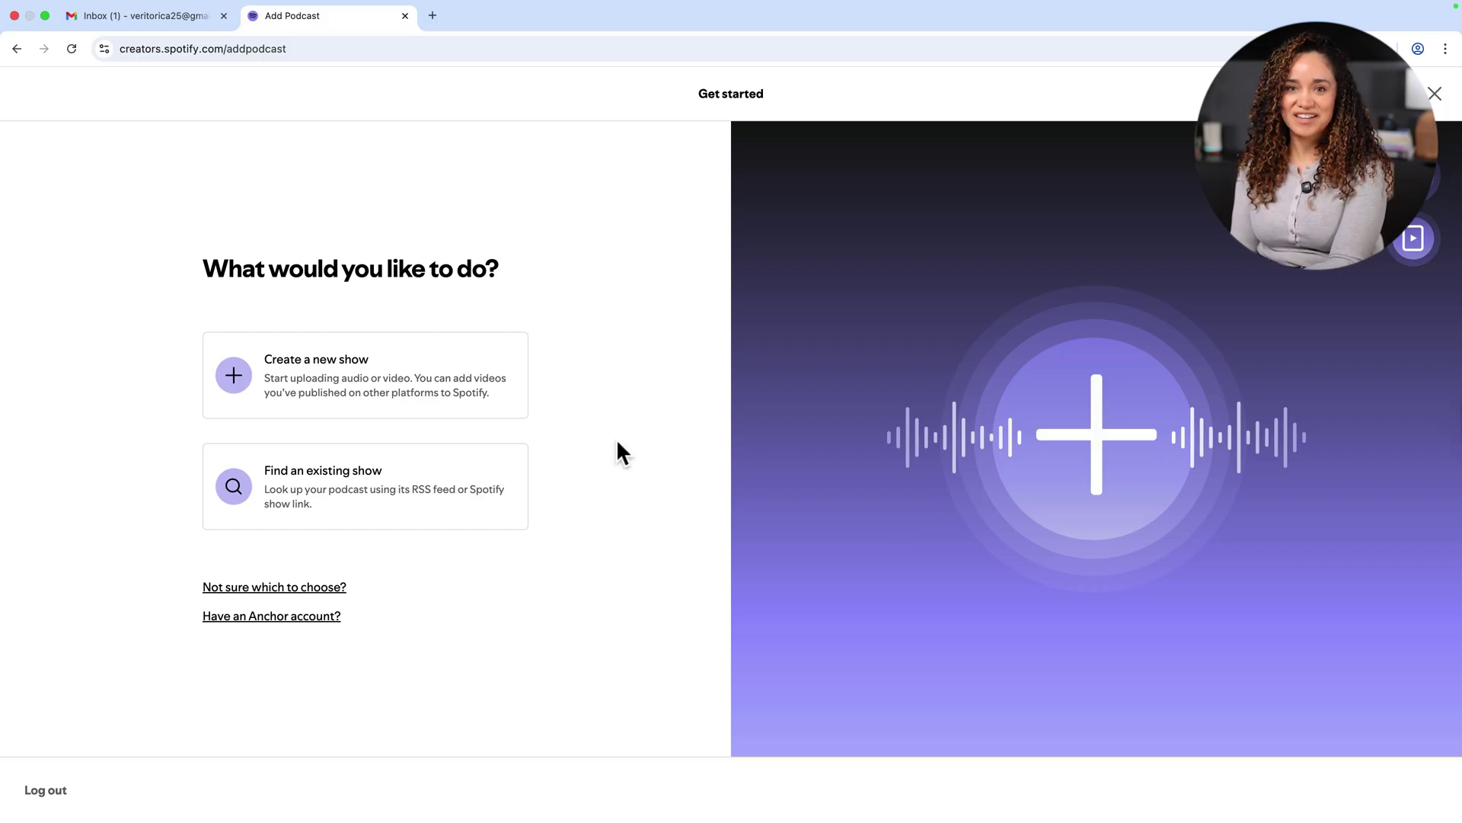
click(243, 389)
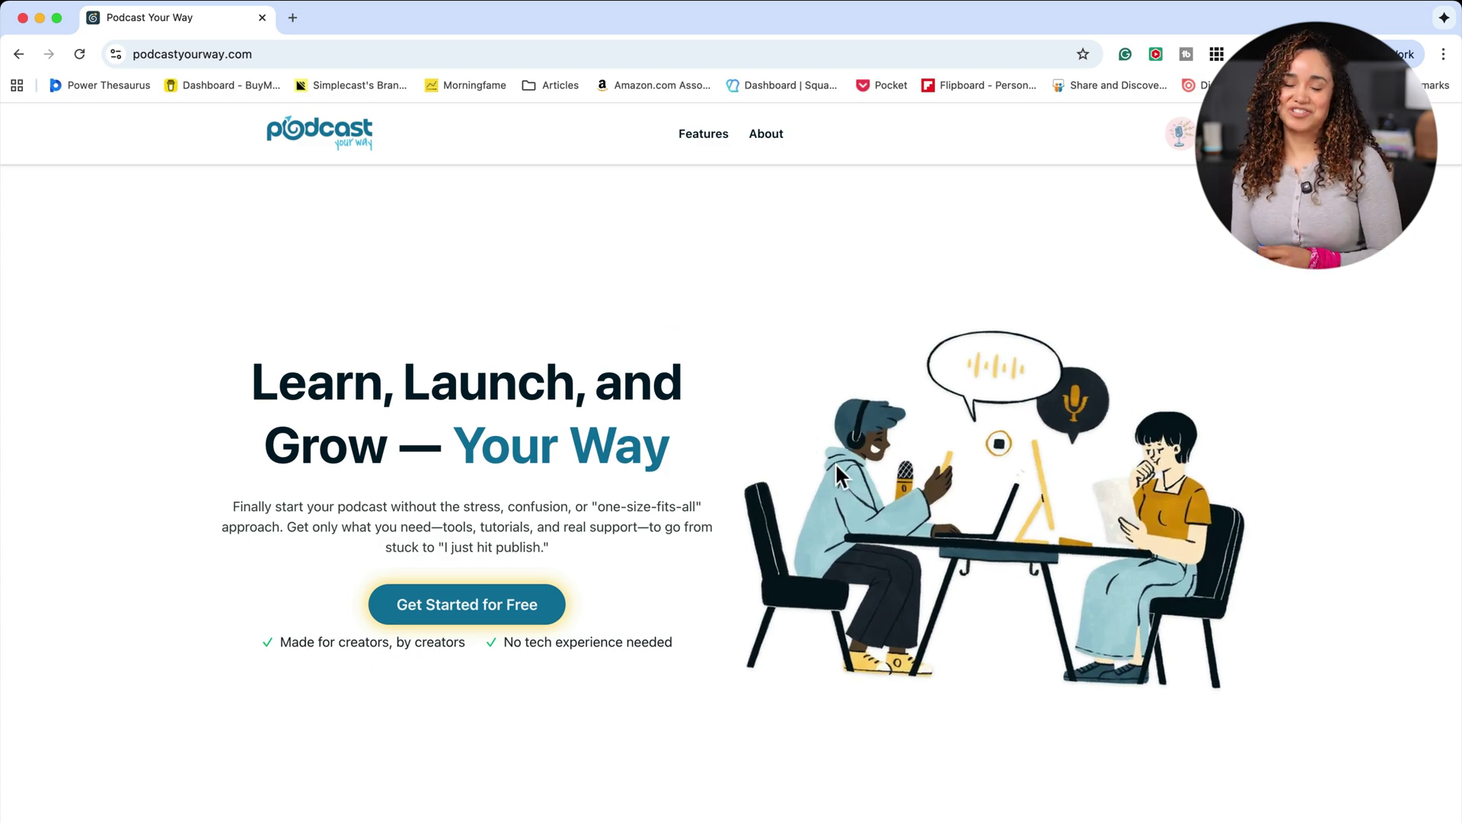
Step: Sign up free with Google, confirm the Gmail verification link, and begin the quiz with Start Learning
click(504, 611)
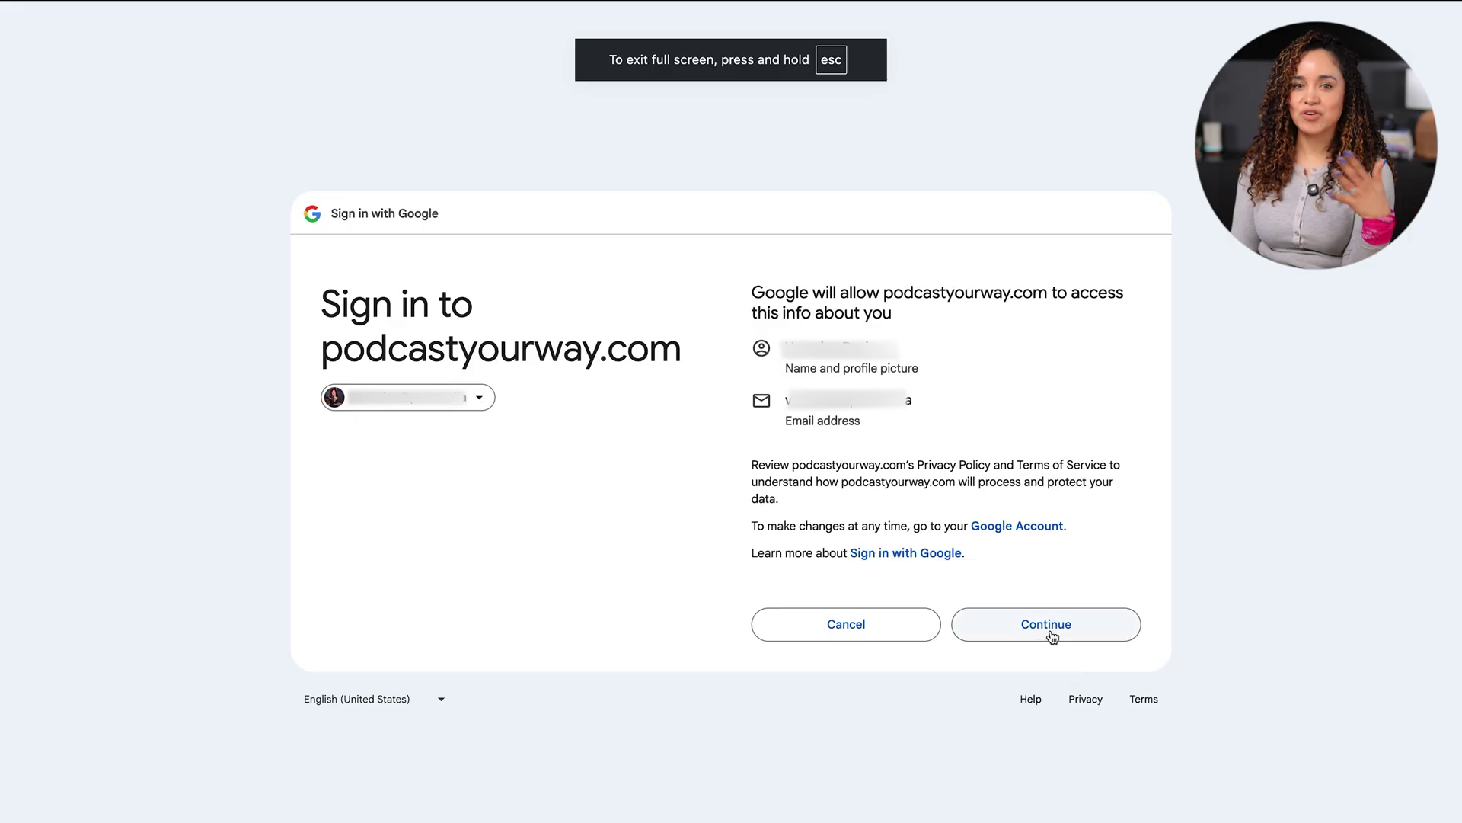
click(1049, 630)
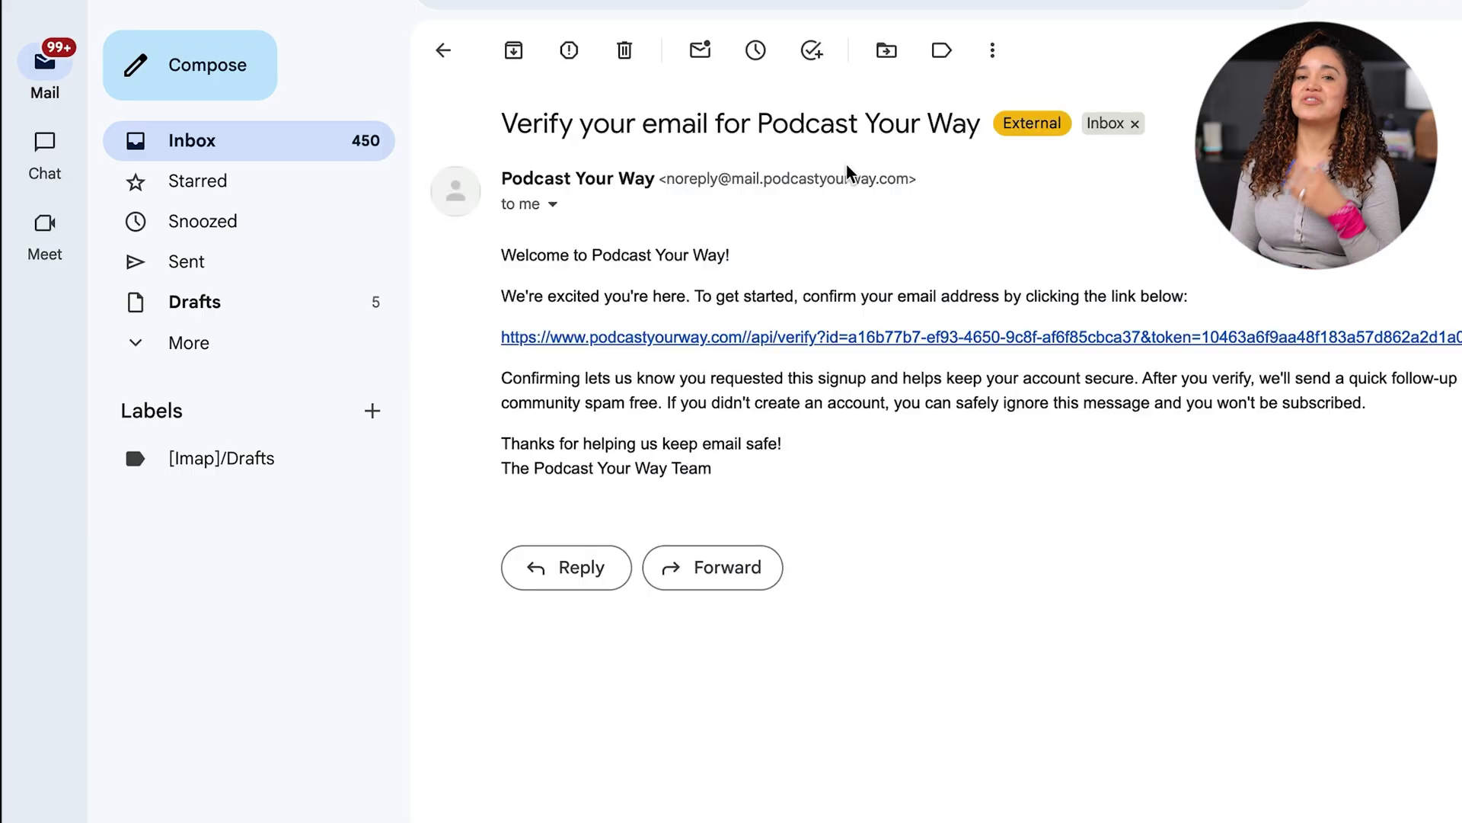
click(853, 342)
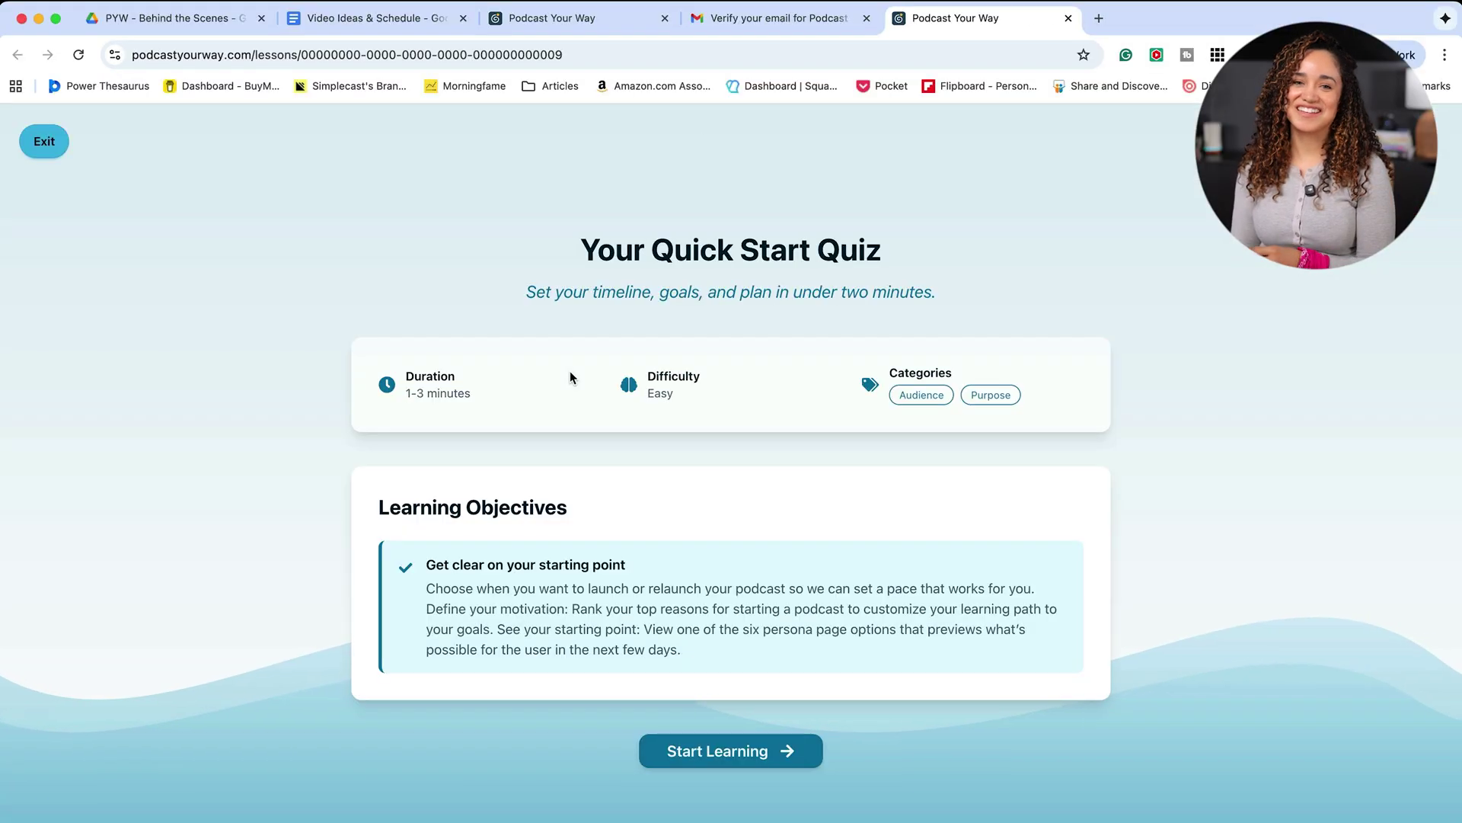
click(730, 750)
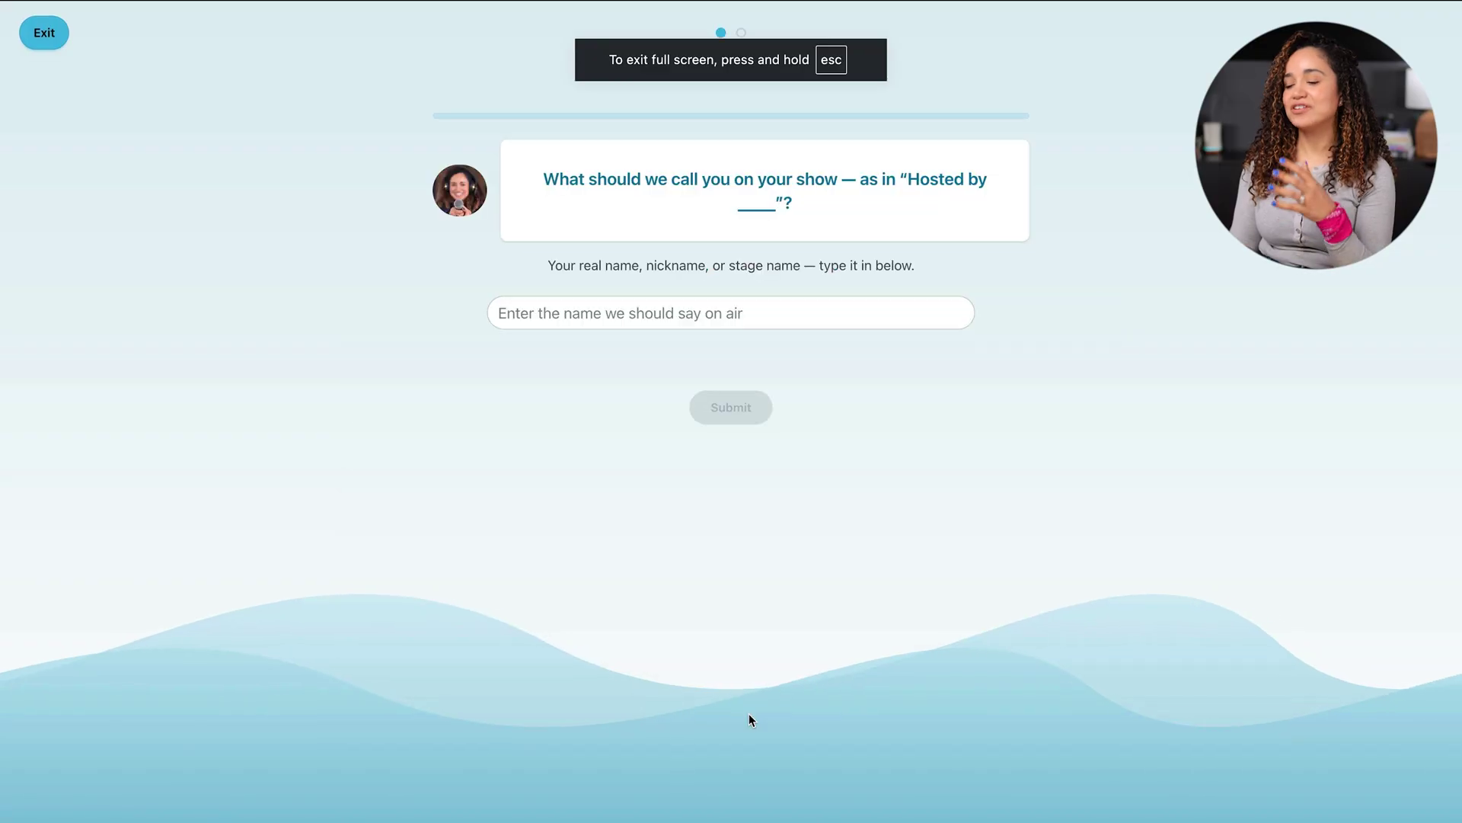
Step: Enter the on-air name and home location North Carolina, and choose a 1 month launch timeline
click(597, 313)
text(Veronica)
click(750, 406)
click(637, 290)
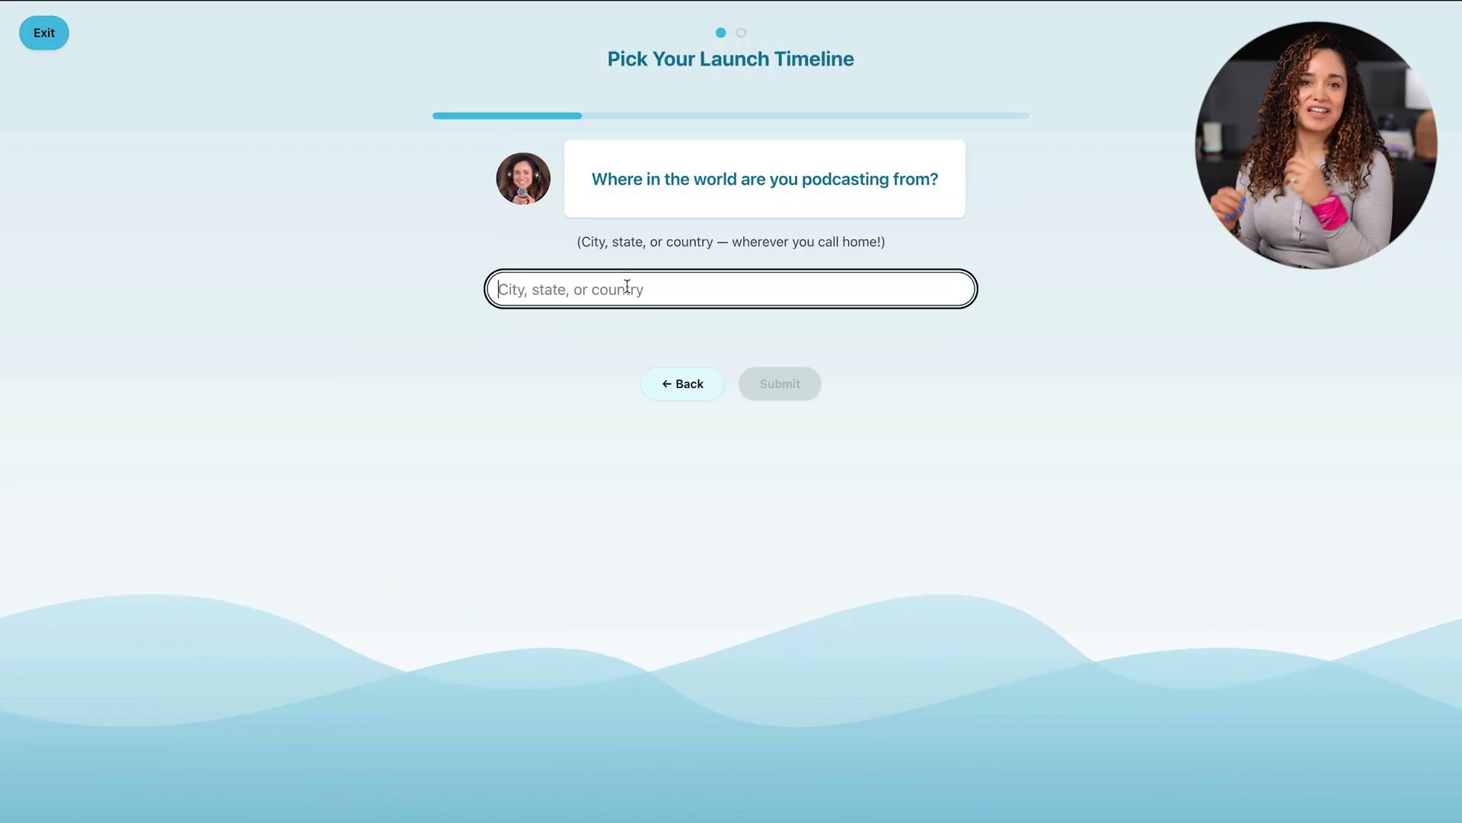
text(North Carolina)
click(774, 381)
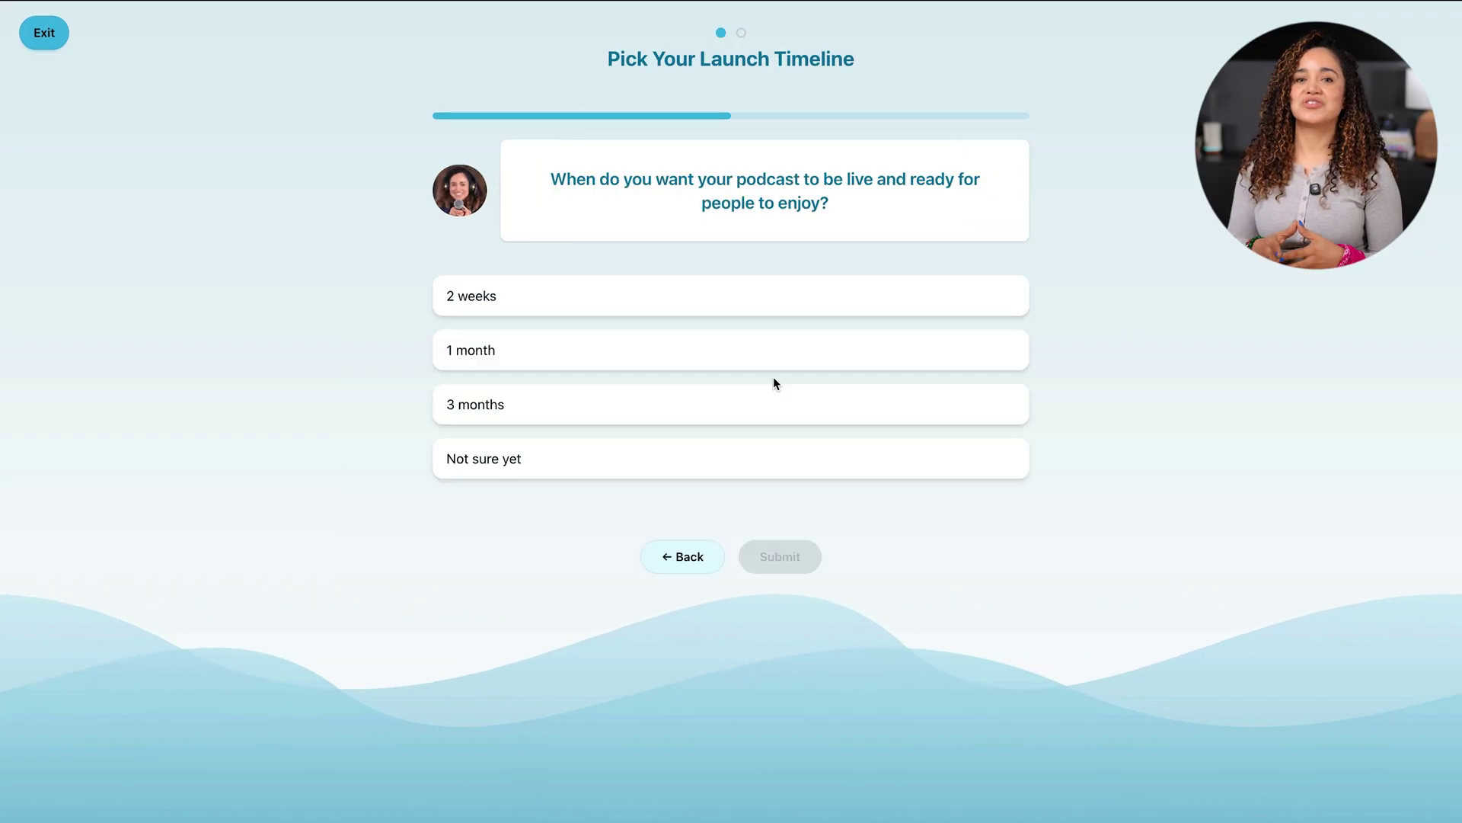
click(615, 350)
click(788, 557)
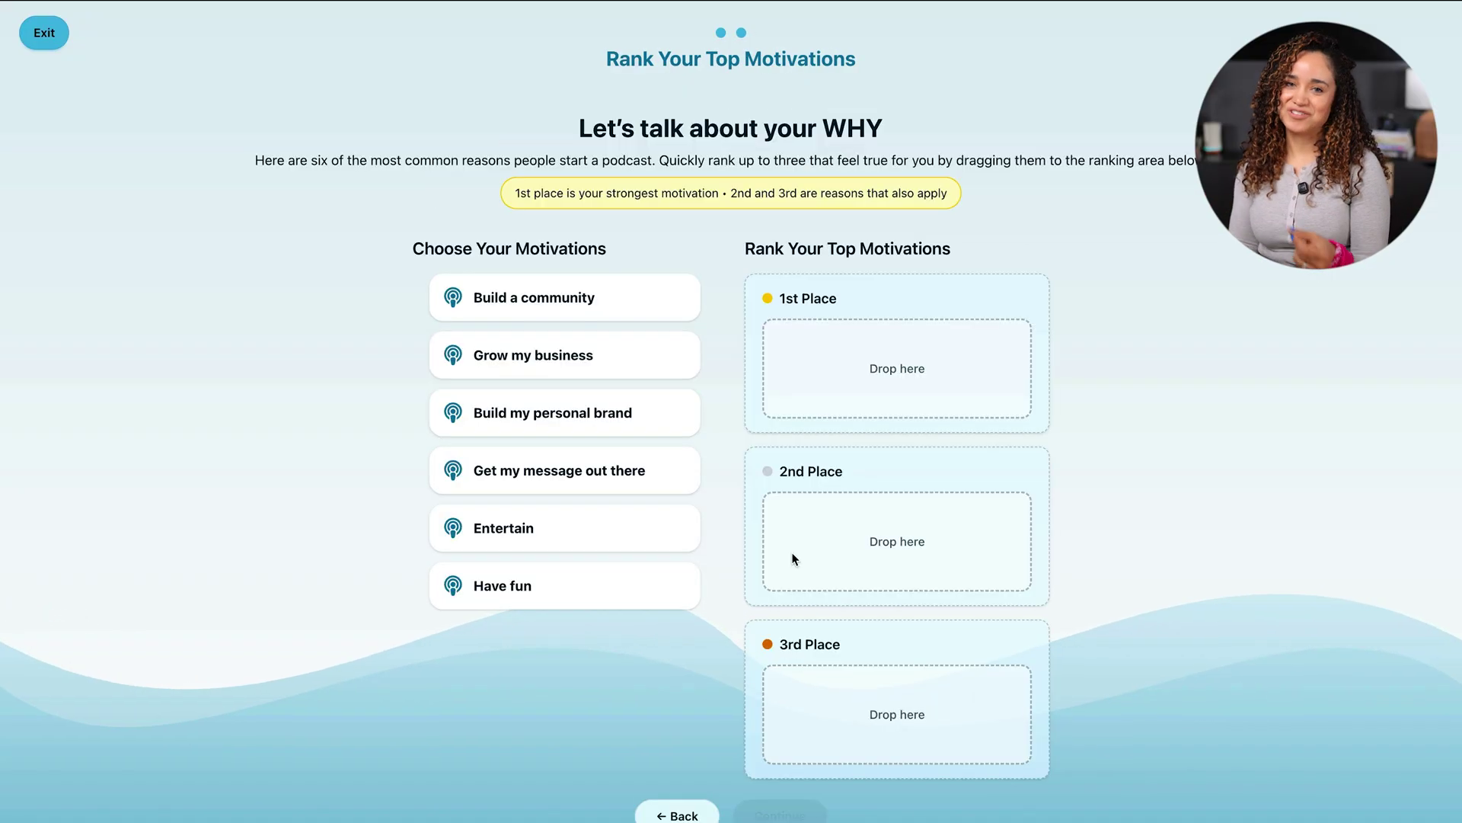
Step: Rank Get my message out there first and Grow my business second, then open the first lesson
drag(533, 470, 838, 372)
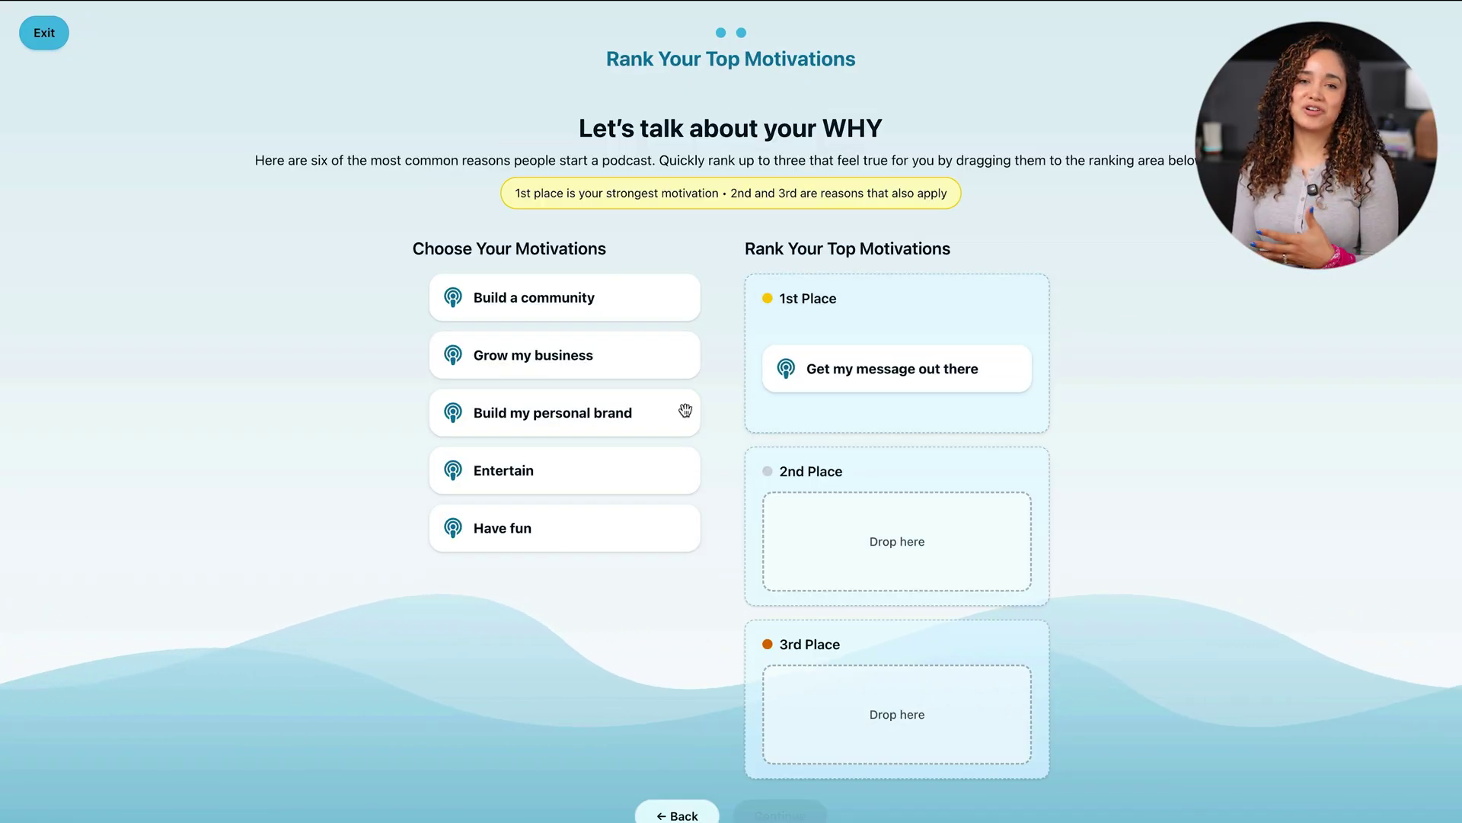
drag(487, 358, 853, 716)
click(778, 814)
scroll(1072, 612, down, 2)
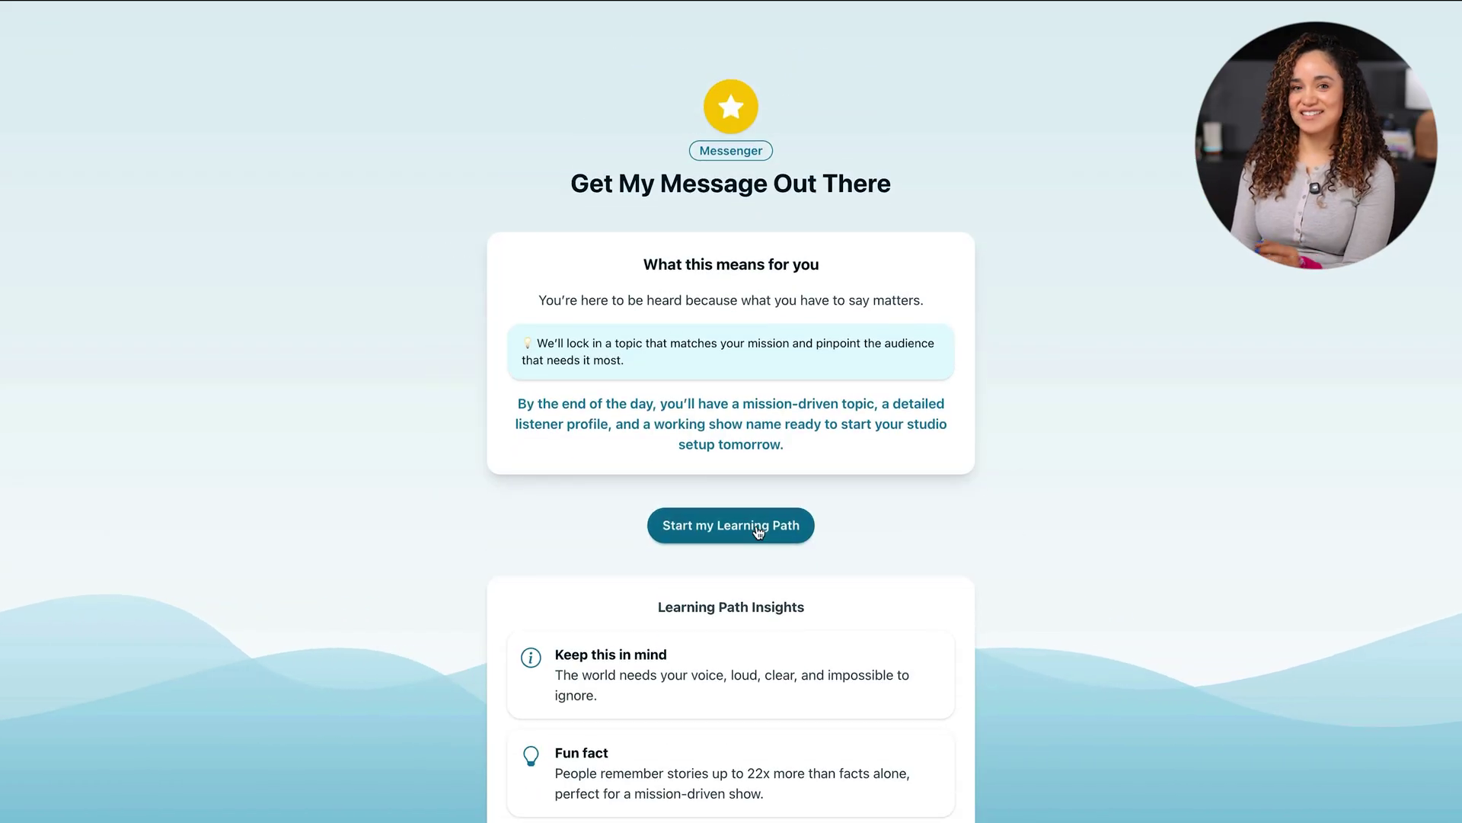
click(666, 525)
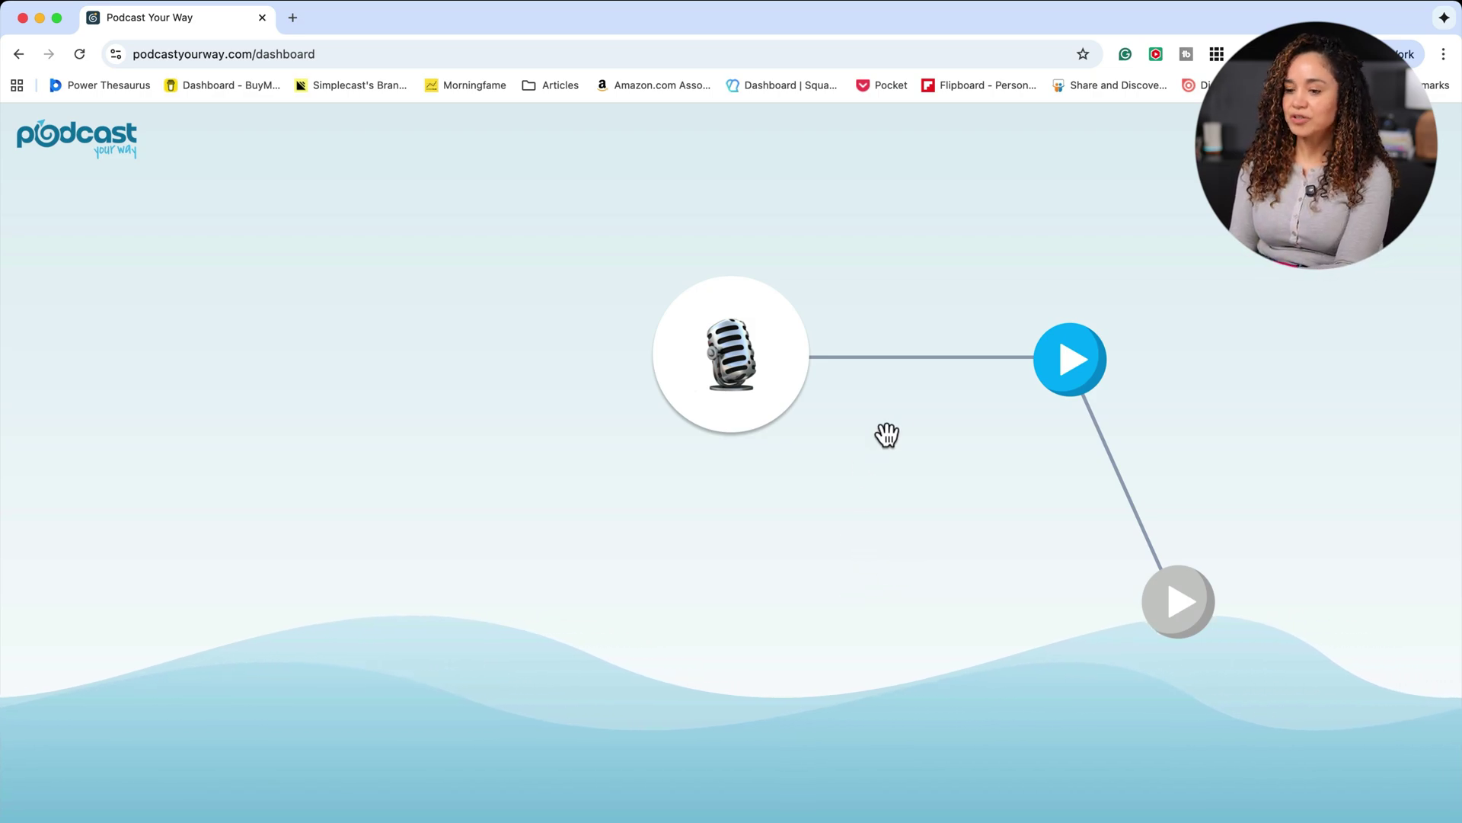
click(1064, 381)
Step: Start the Topic Formula lesson and answer the passions and favourite books/podcasts questions in the chat
click(757, 805)
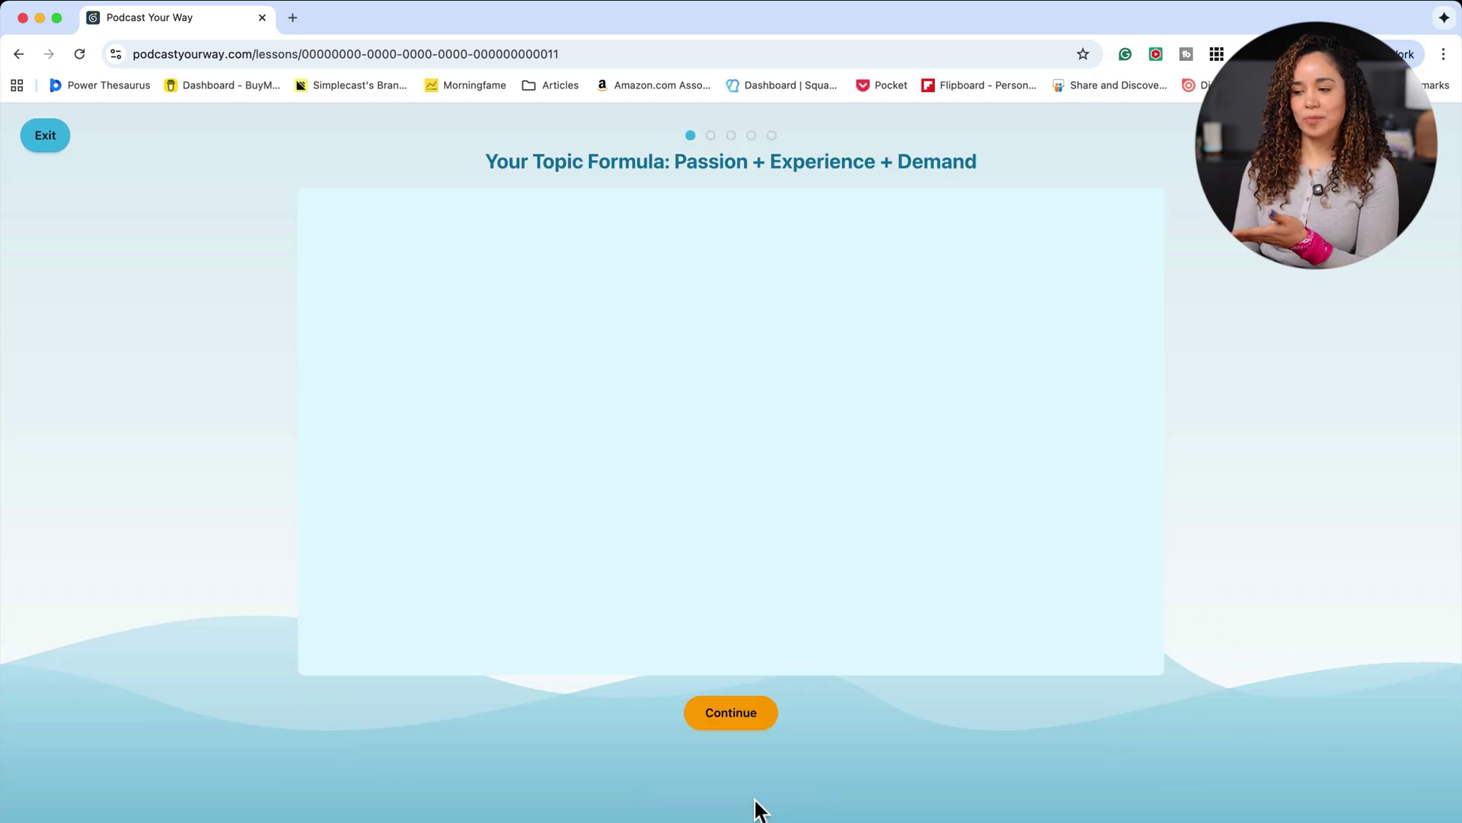
click(735, 713)
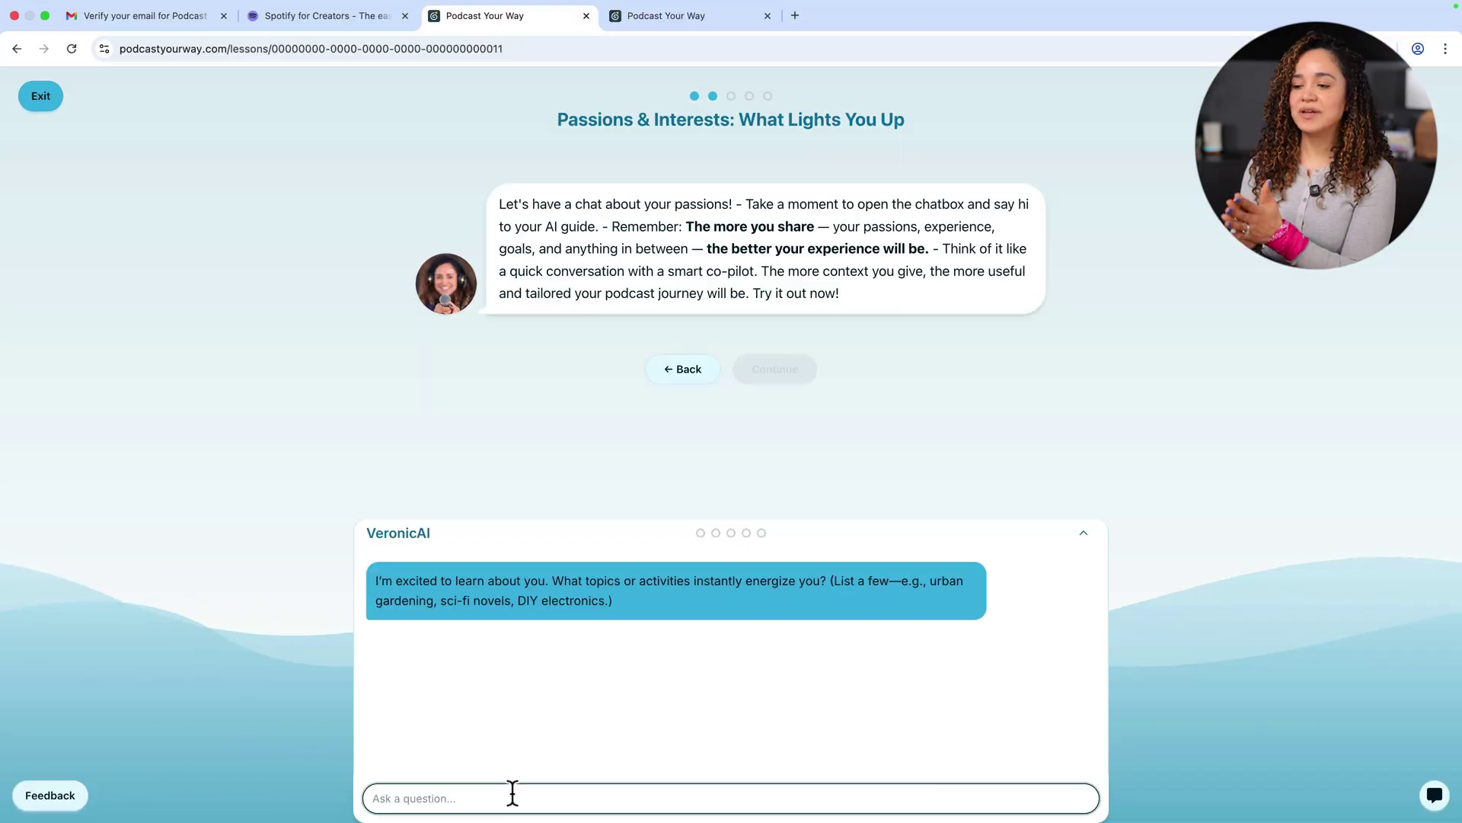
click(513, 794)
text(Cleaning, )
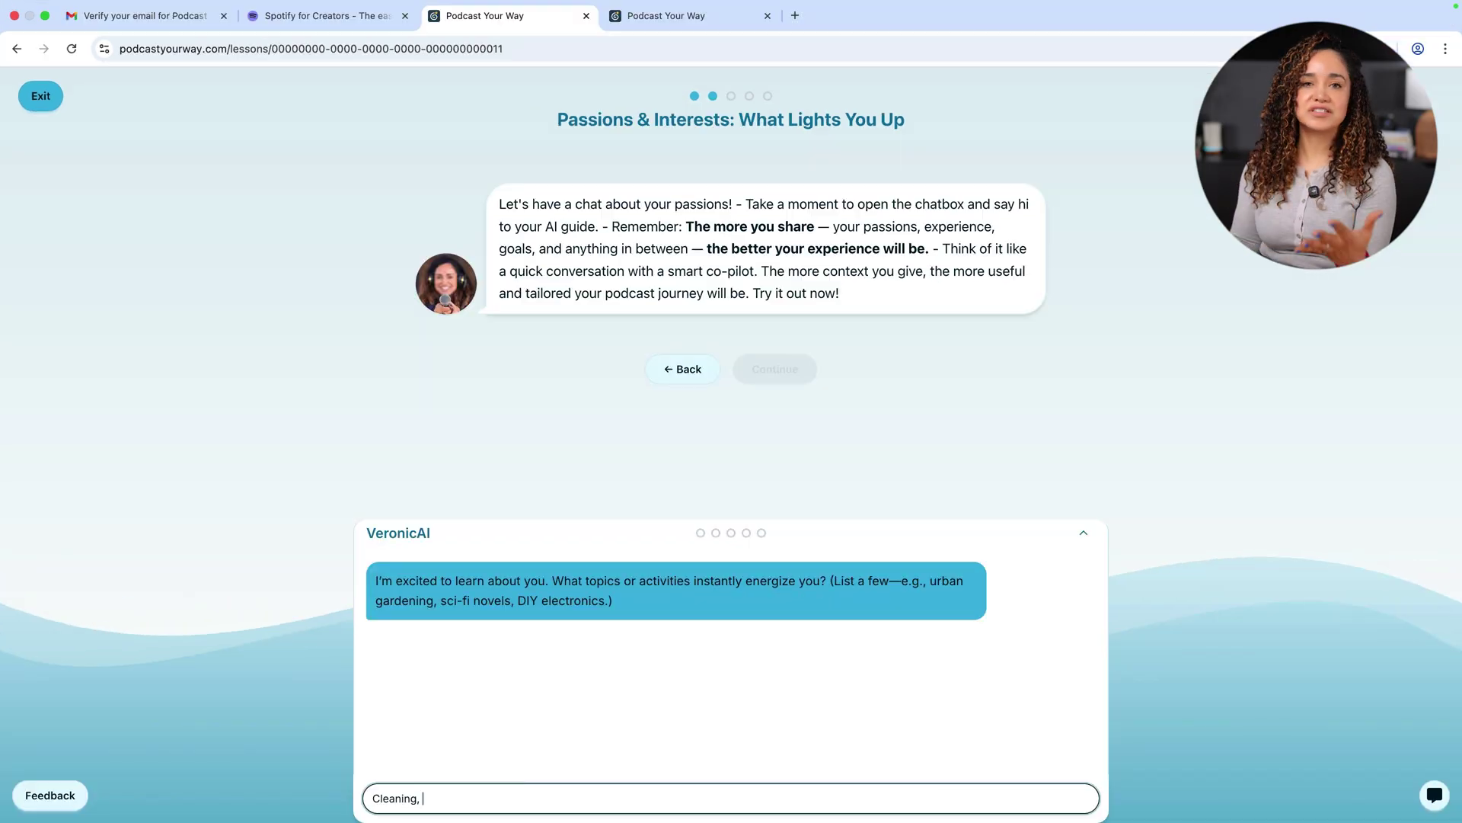
text(creating, making videos, playing with my kids, getting wins for my clients, learning new things, and exercising.)
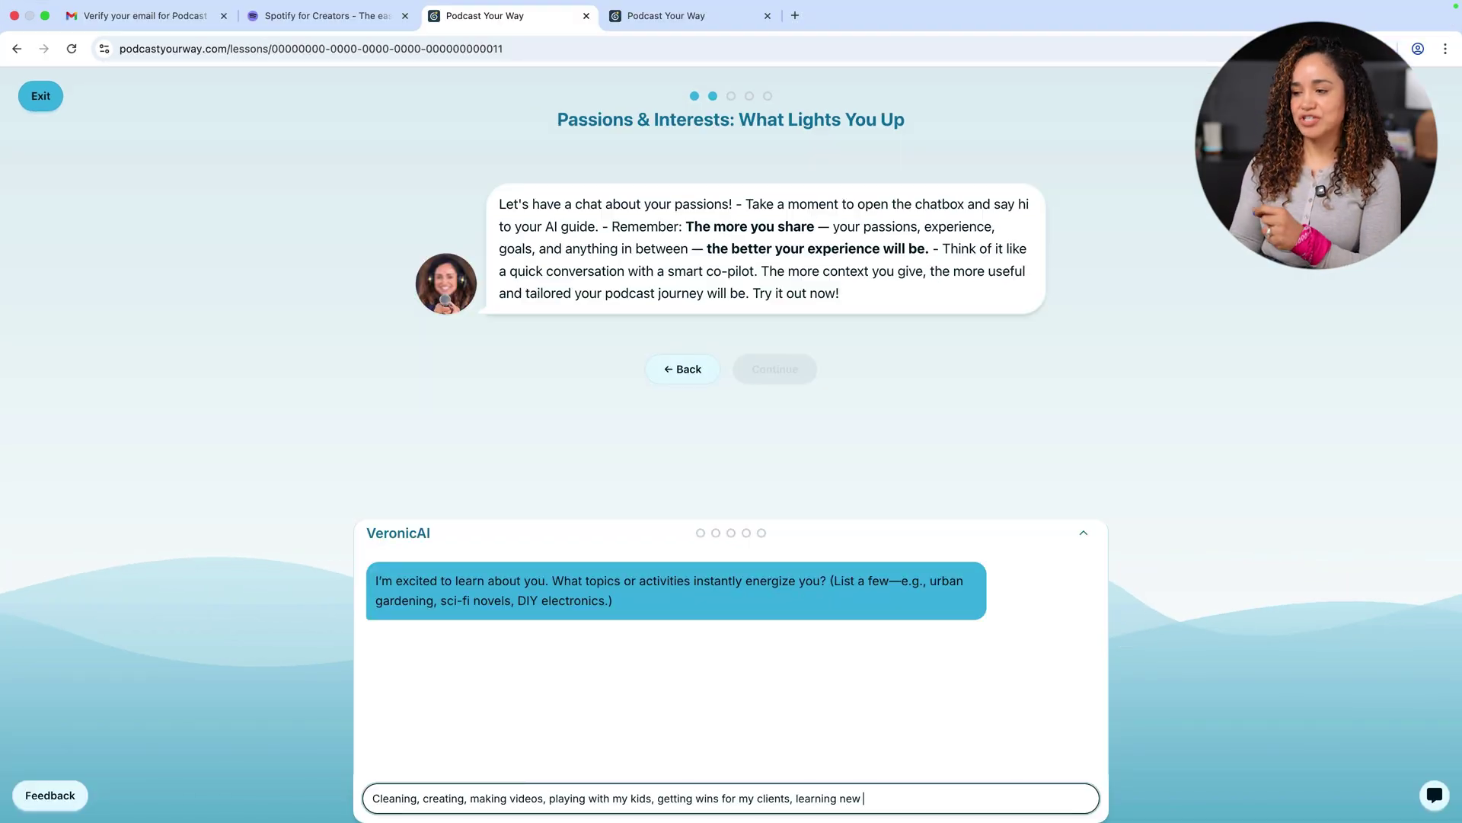
key(Return)
text(The Mel Robbins Podcast, the Diary of a CEO, Ro)
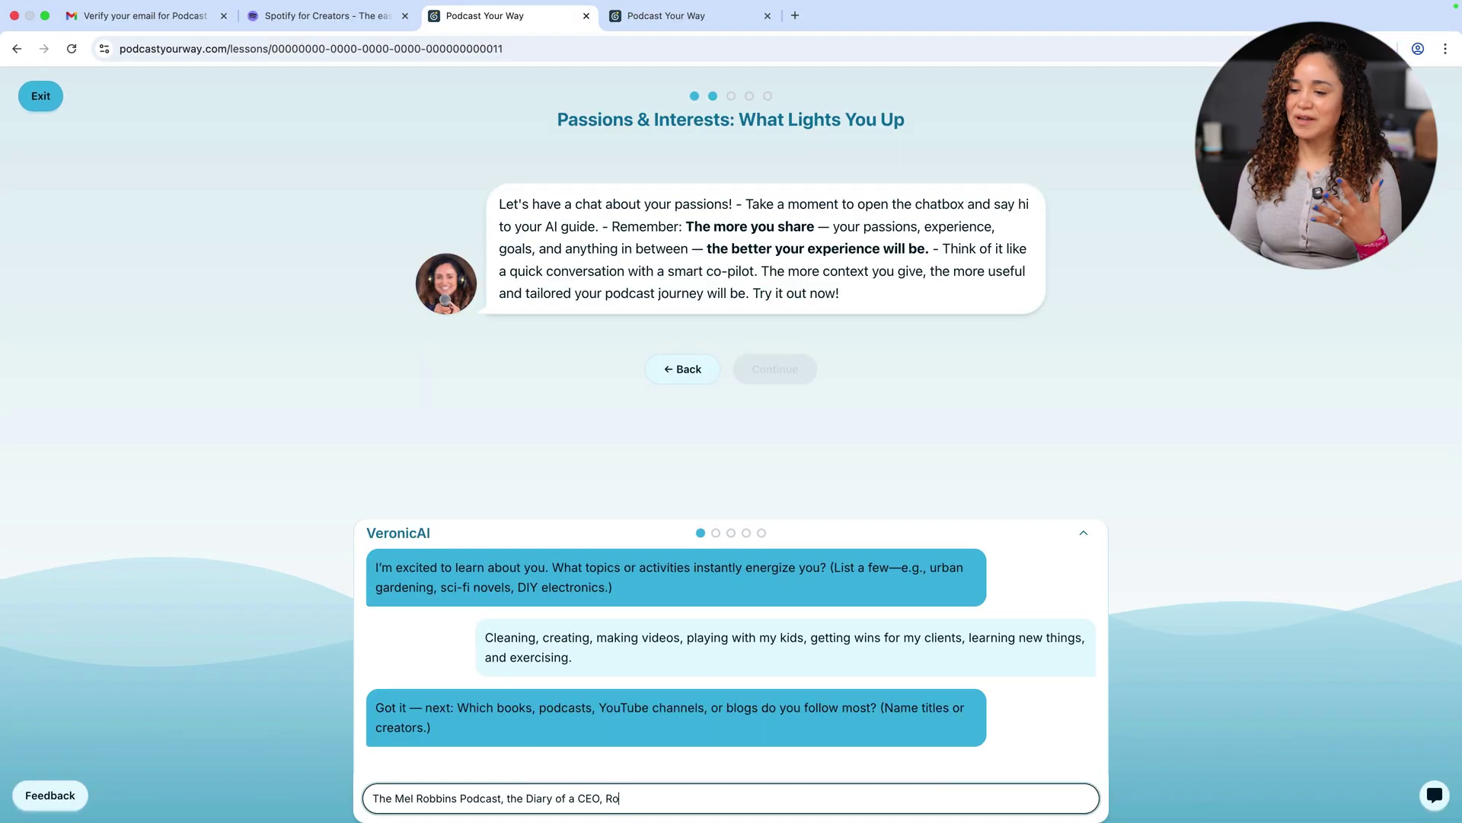
text(tten Mango, business and marketing books, and true crime b)
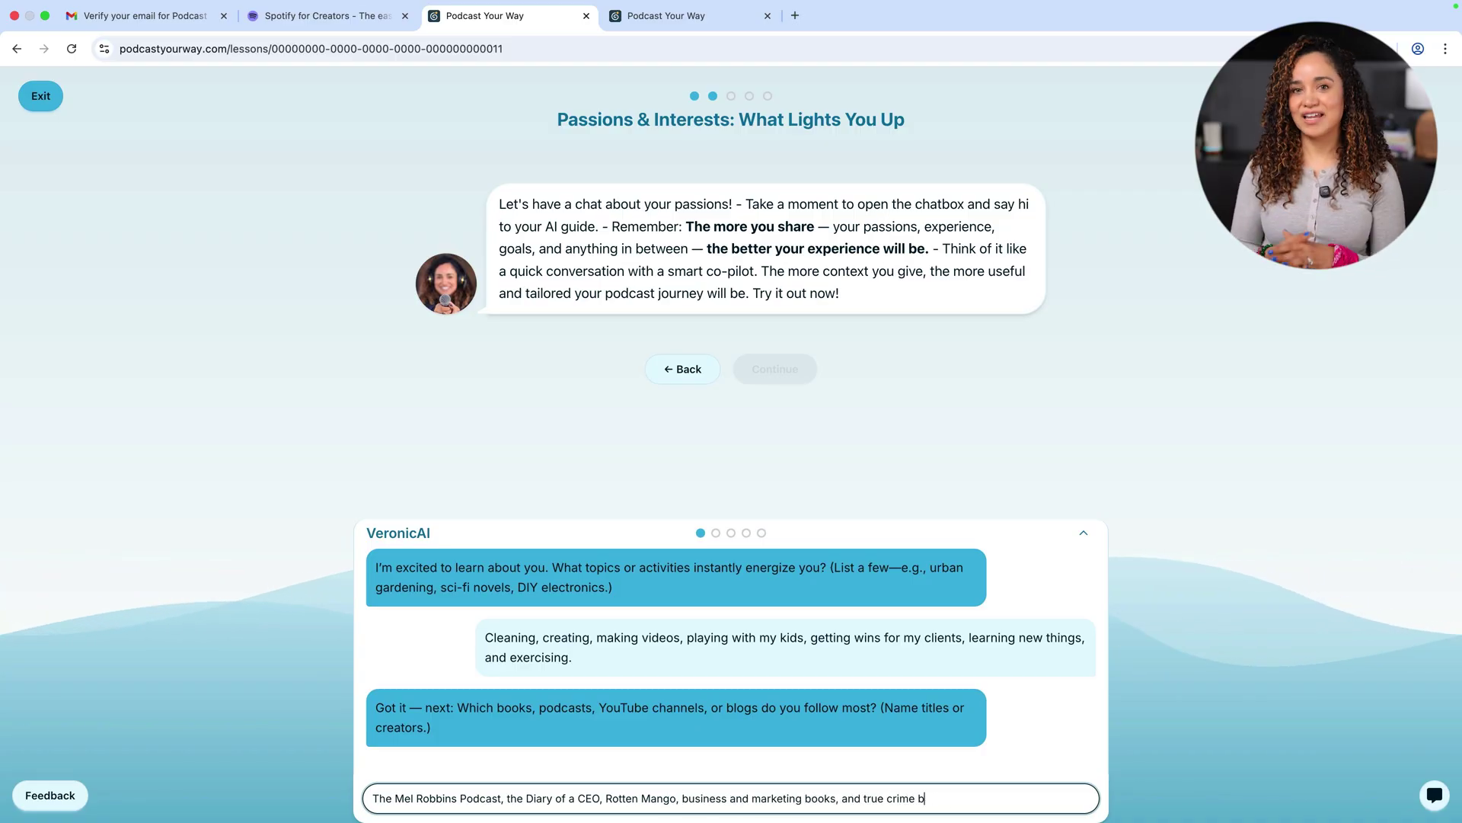
text(ooks)
key(Return)
Step: Answer that you'd talk content marketing strategy, friends ask about content, and you avoid debating social issues
text(Content mareting specificaly)
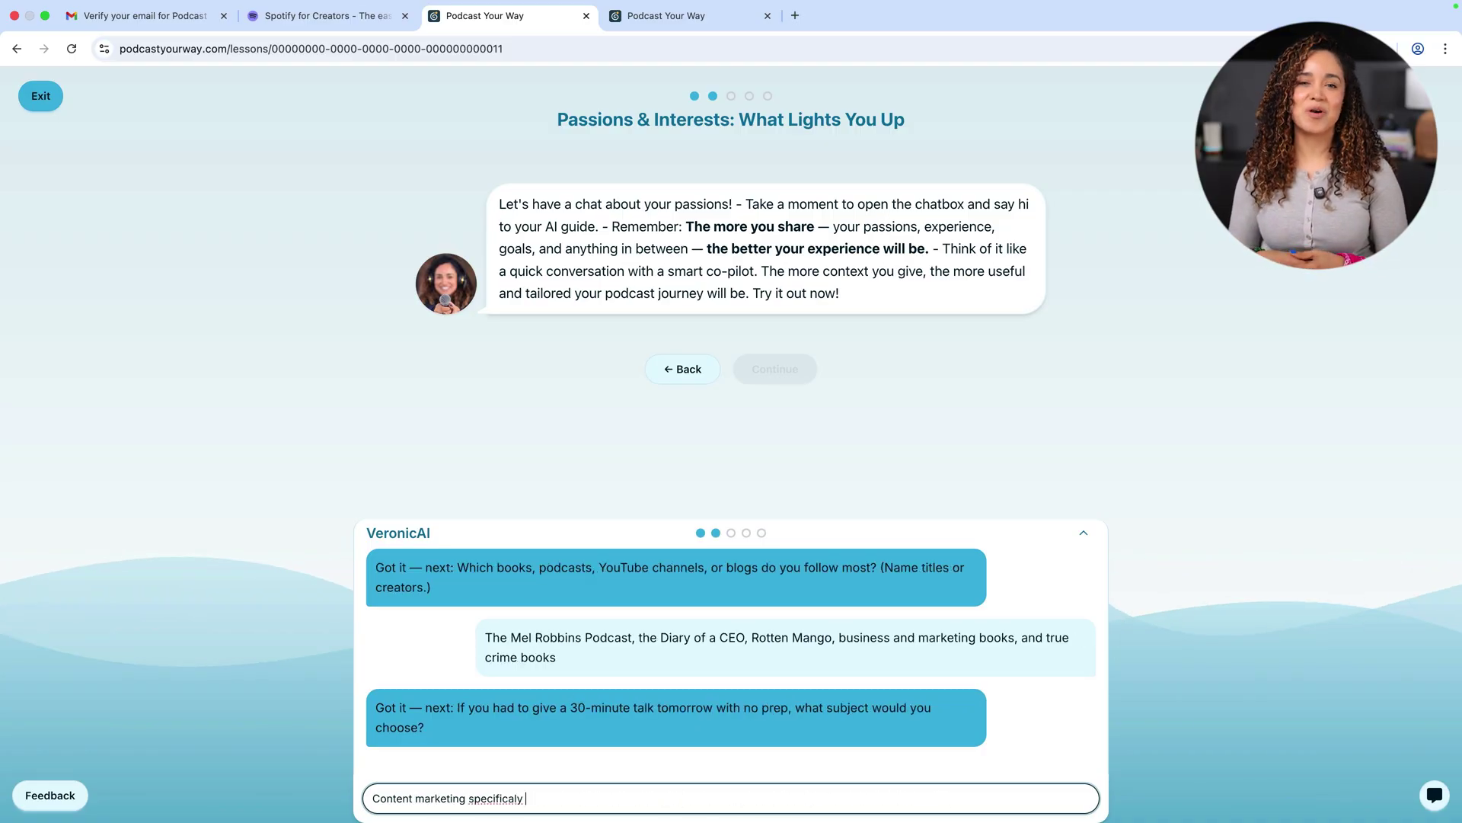
key(BackSpace)
key(BackSpace)
text(ly youtube and podcasts production and)
key(BackSpace)
key(BackSpace)
text(and strategy)
key(Return)
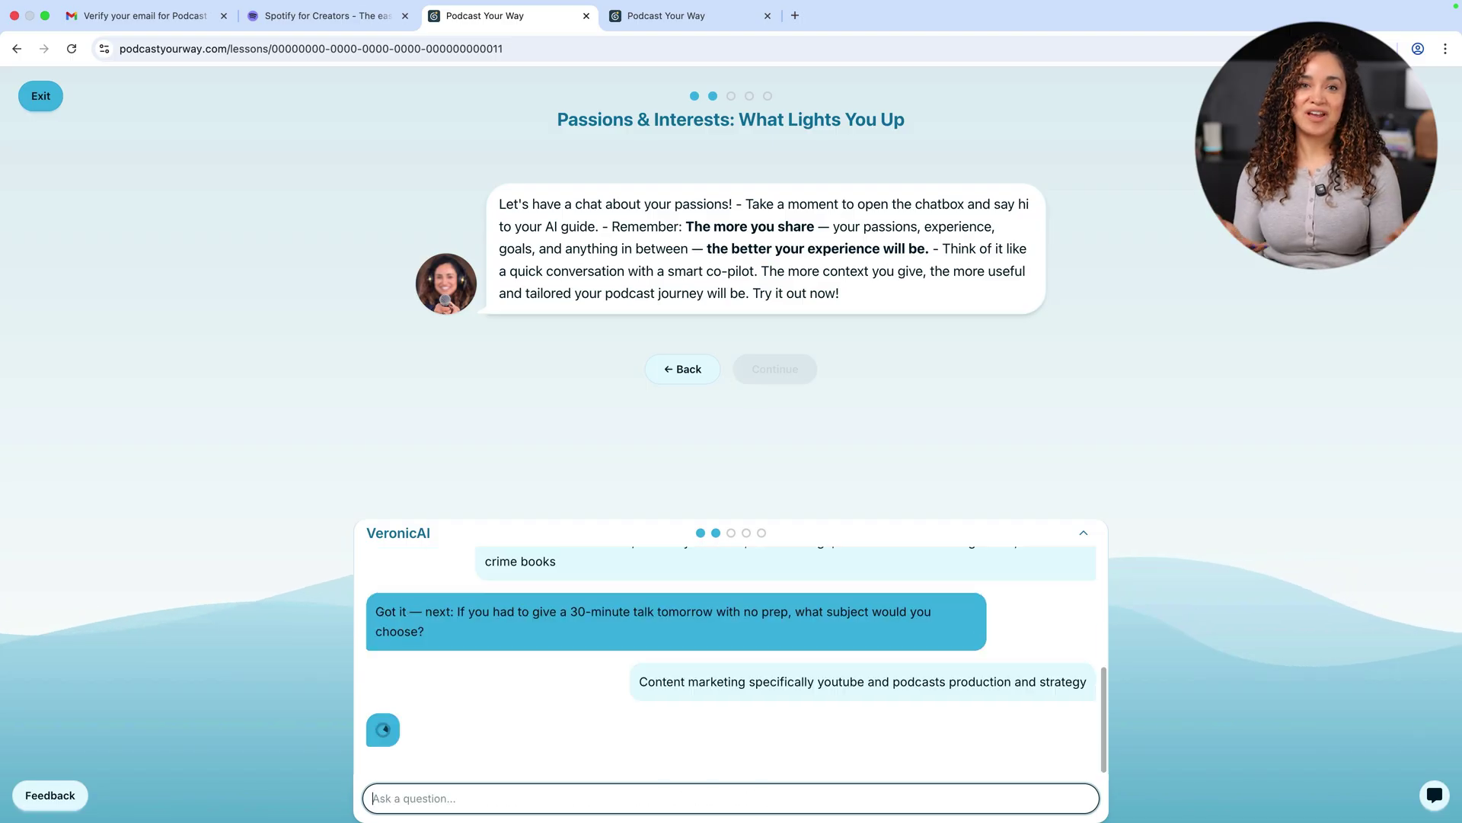
text(They ask me about latest news in pop culture or c)
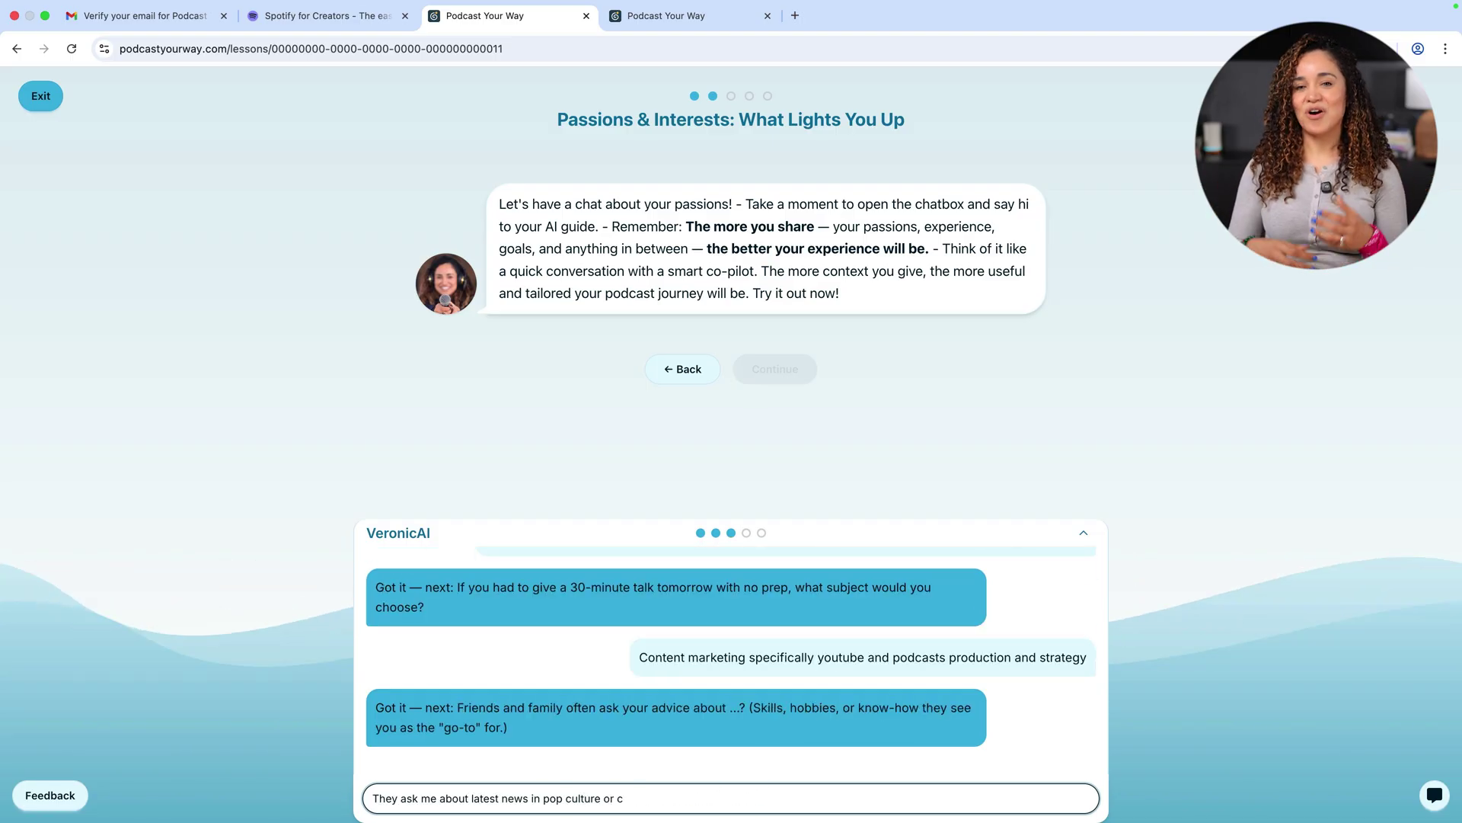
key(BackSpace)
key(BackSpace)
key(BackSpace)
key(BackSpace)
key(BackSpace)
text(, they ask me about content and how to start recording content)
key(Return)
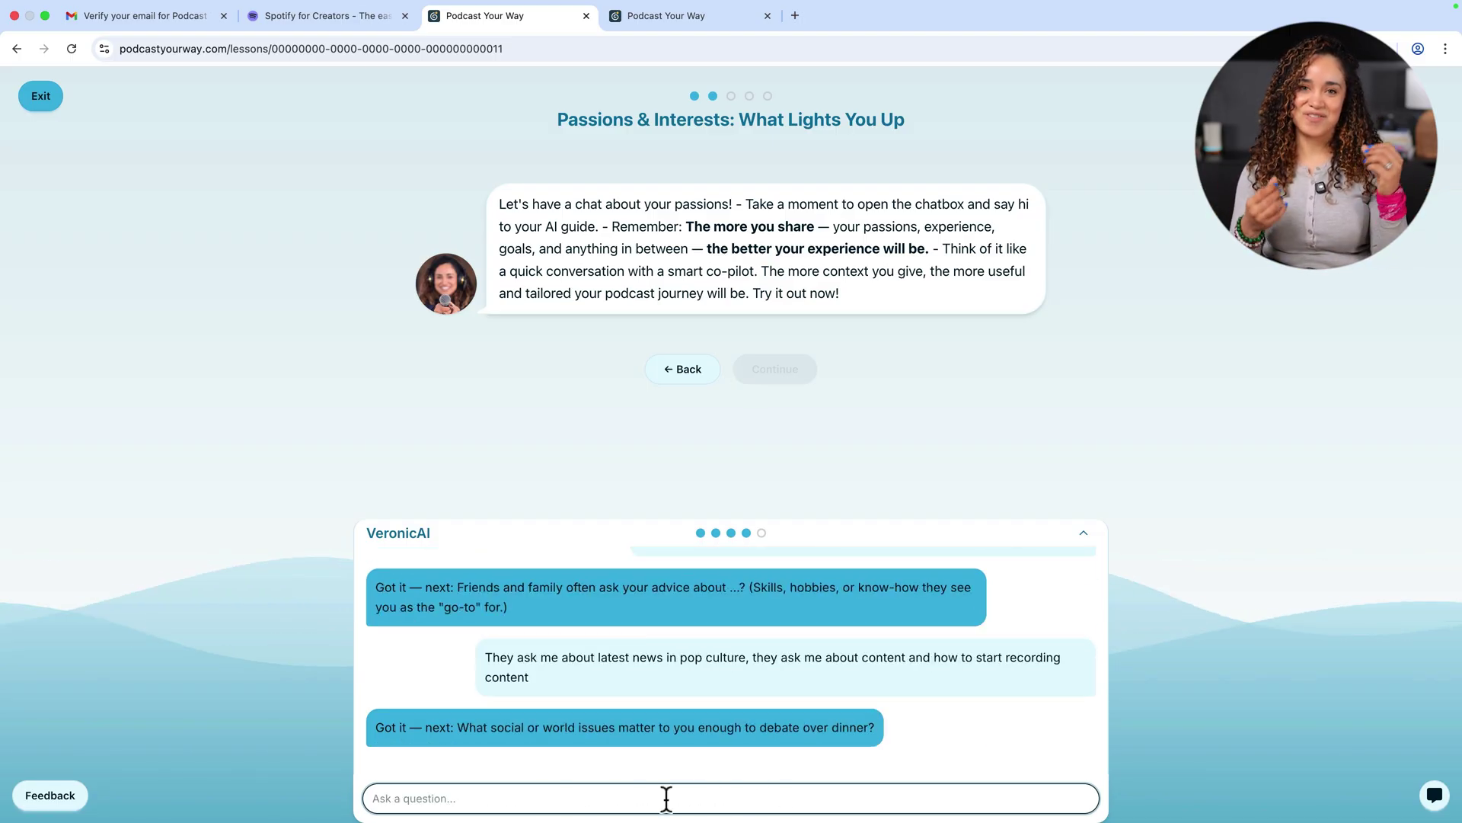
text(I try not to debate social issues but I could)
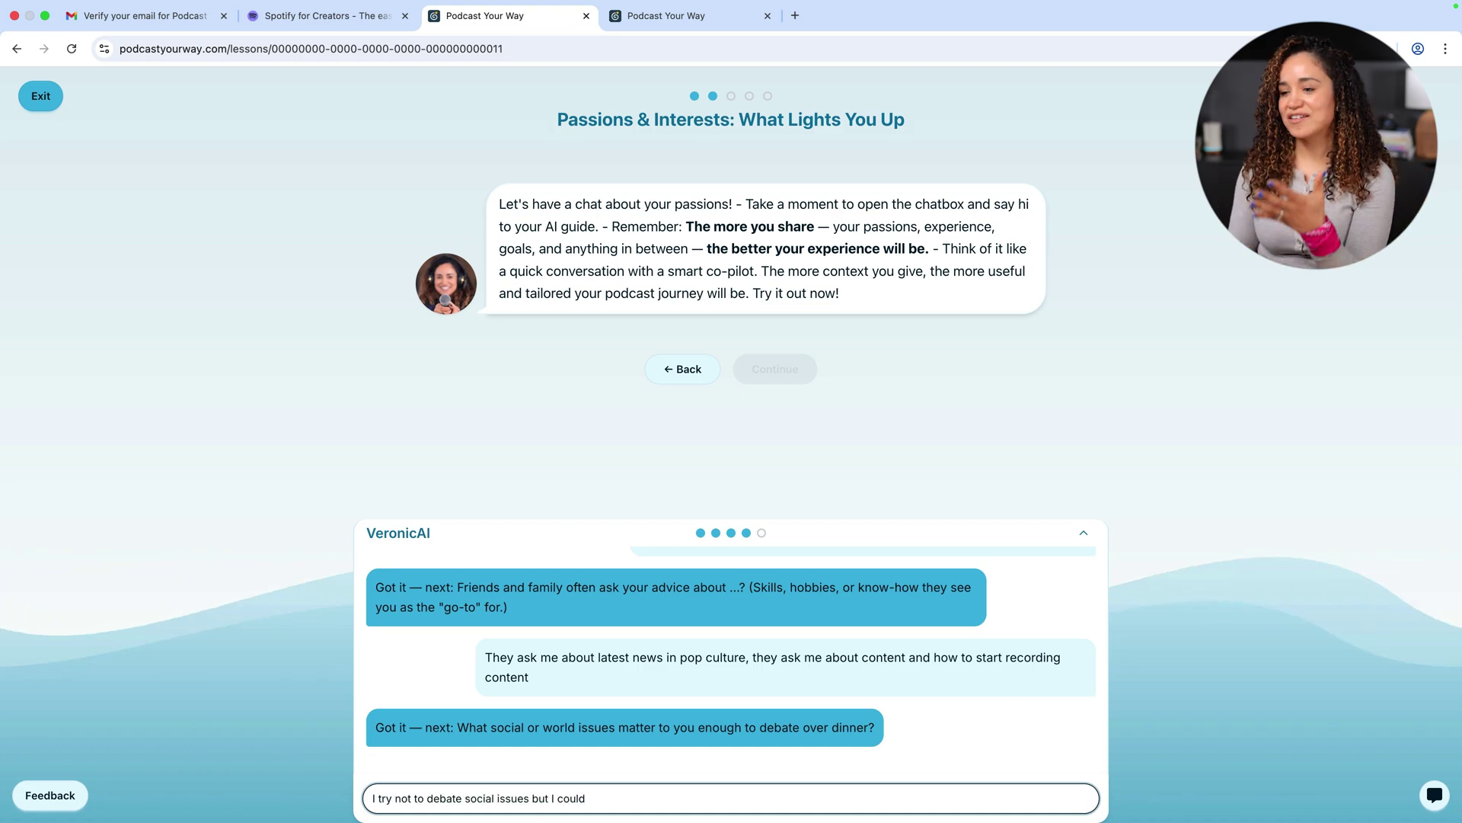
key(Return)
Step: Give the experience answers: content marketing director and instructor, juris doctorate plus marketing training
click(784, 379)
click(506, 797)
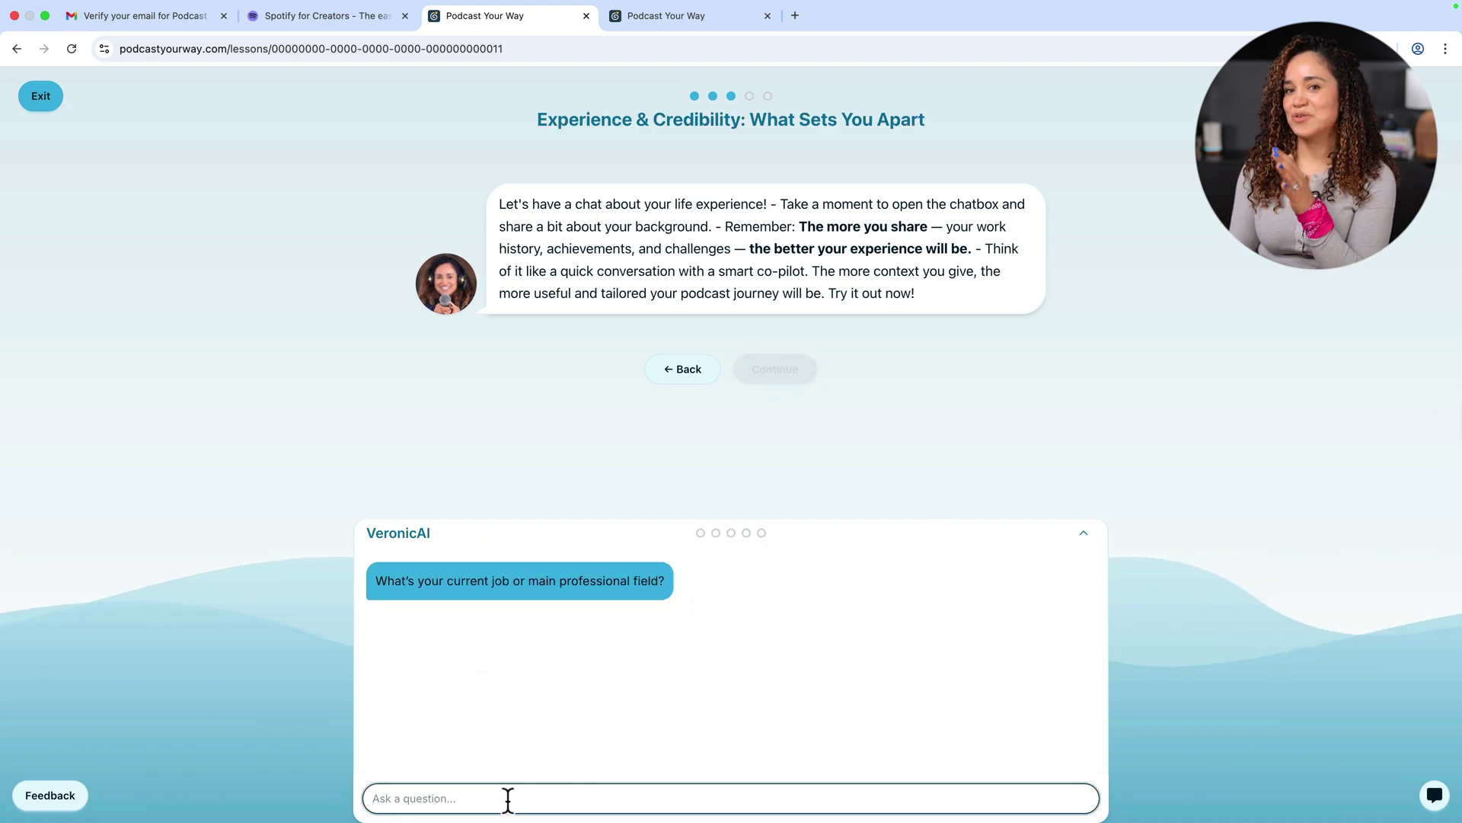
text(I am a content marketing director and instructor)
key(Return)
text(I have a juris doctorate in law and various training in marketing)
key(Return)
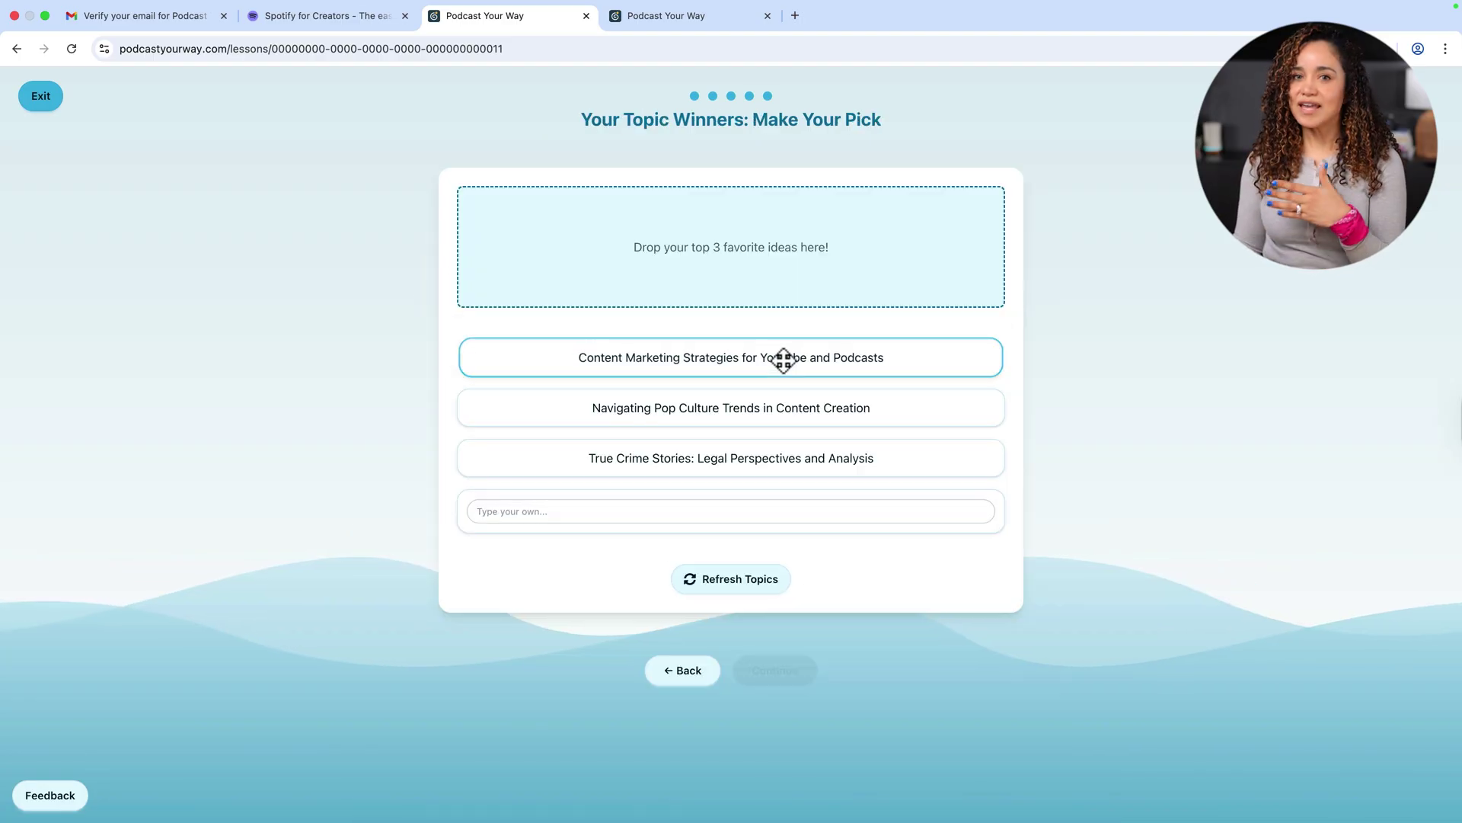
Step: Pick Content Marketing Strategies, Navigating Pop Culture Trends, and Overcoming Childhood Beliefs as favourite topics, then finish
drag(783, 363, 783, 216)
click(609, 380)
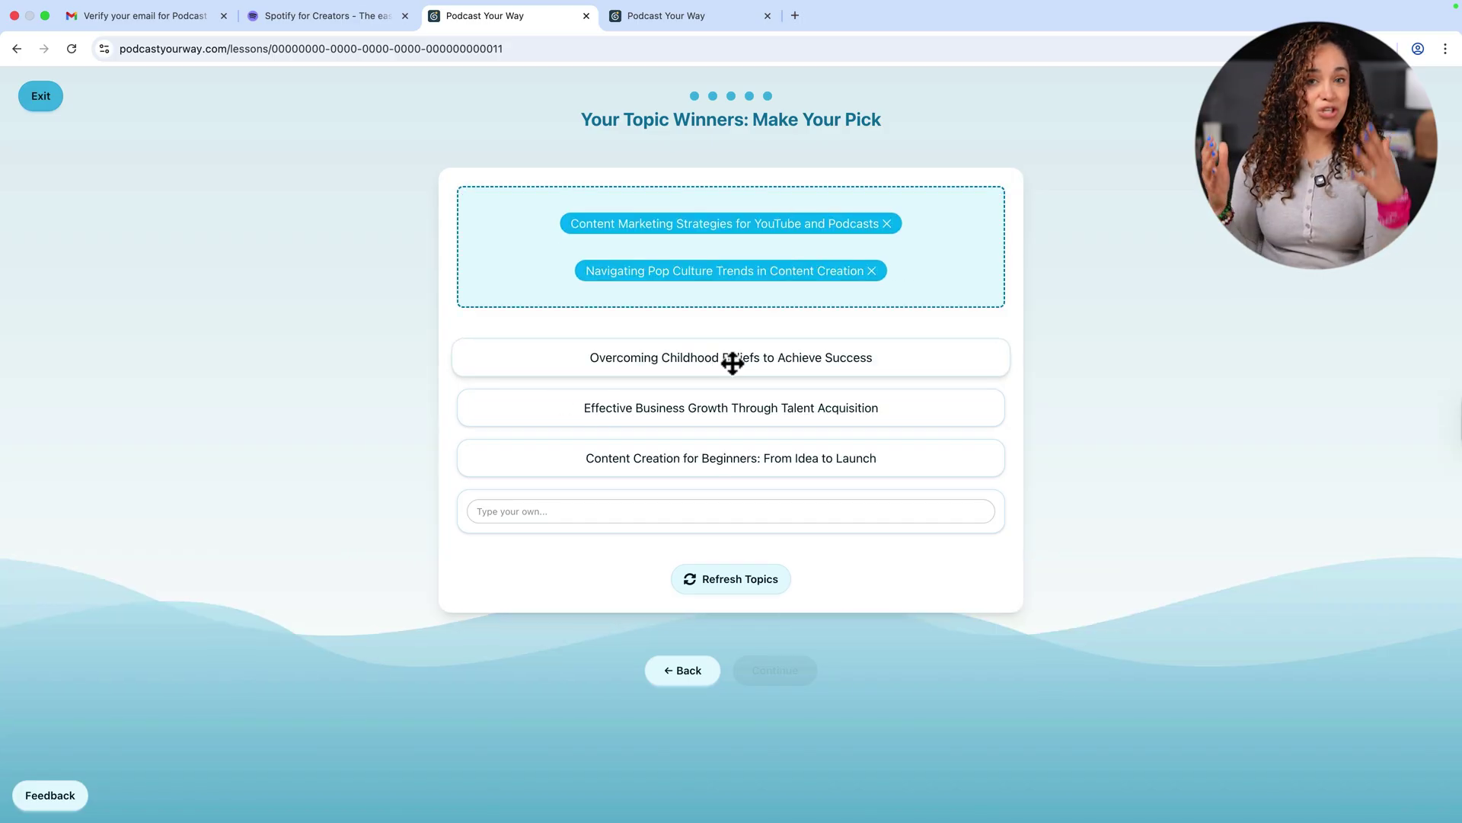
drag(733, 363, 733, 293)
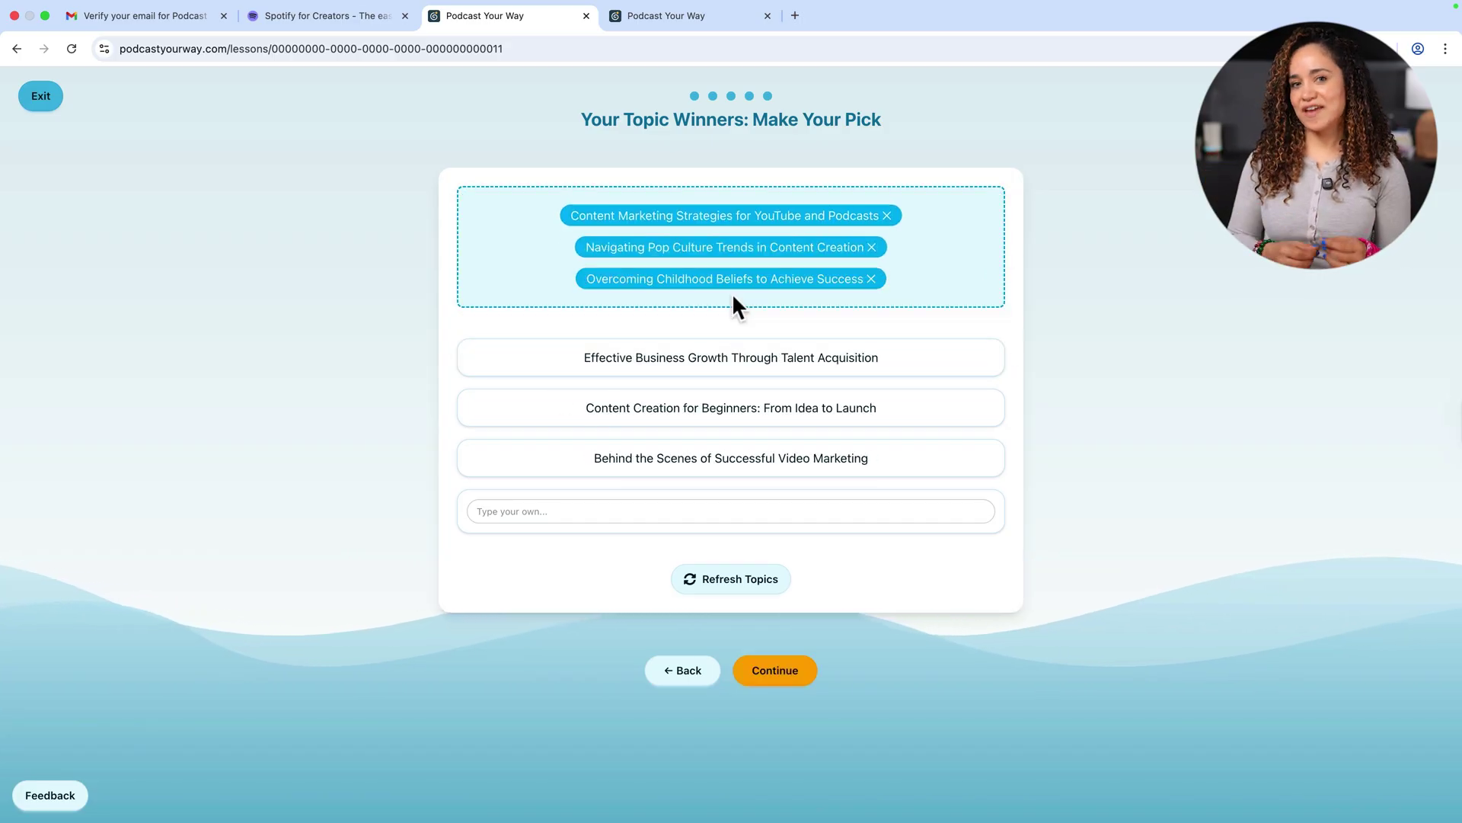
click(777, 677)
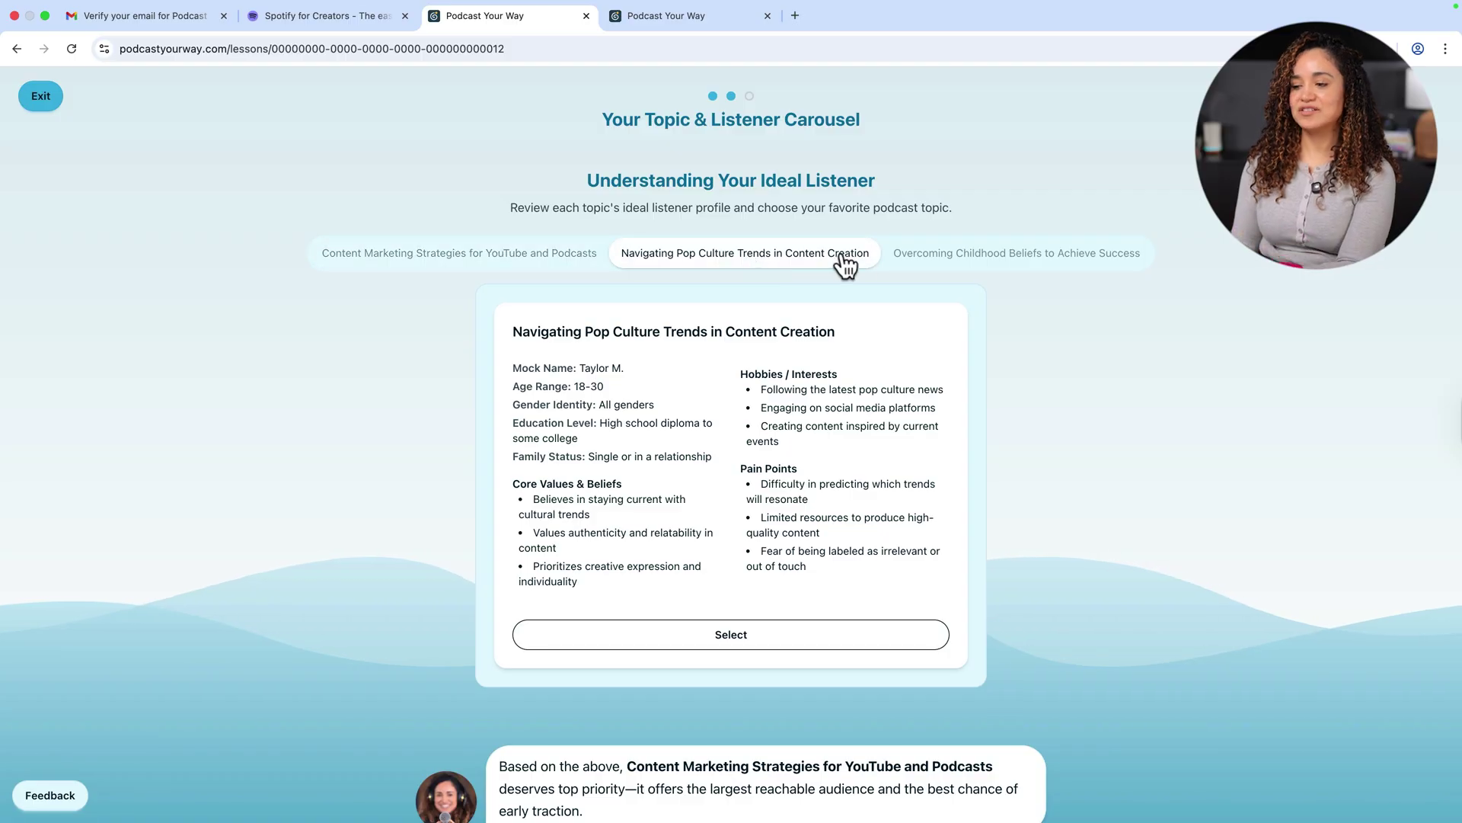
Step: Compare the three listener profiles and select Overcoming Childhood Beliefs to Achieve Success as the topic
click(543, 266)
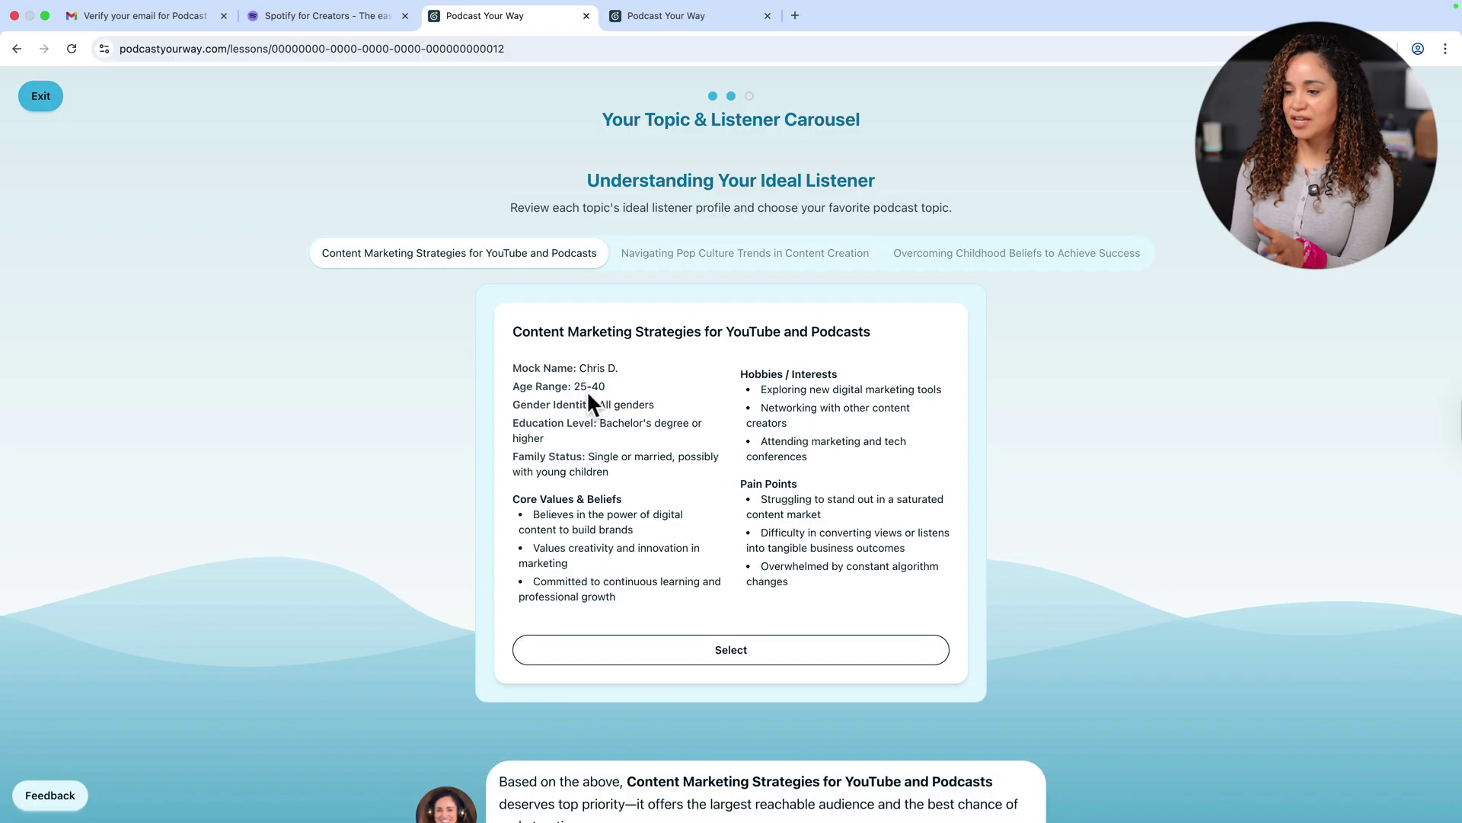
click(782, 263)
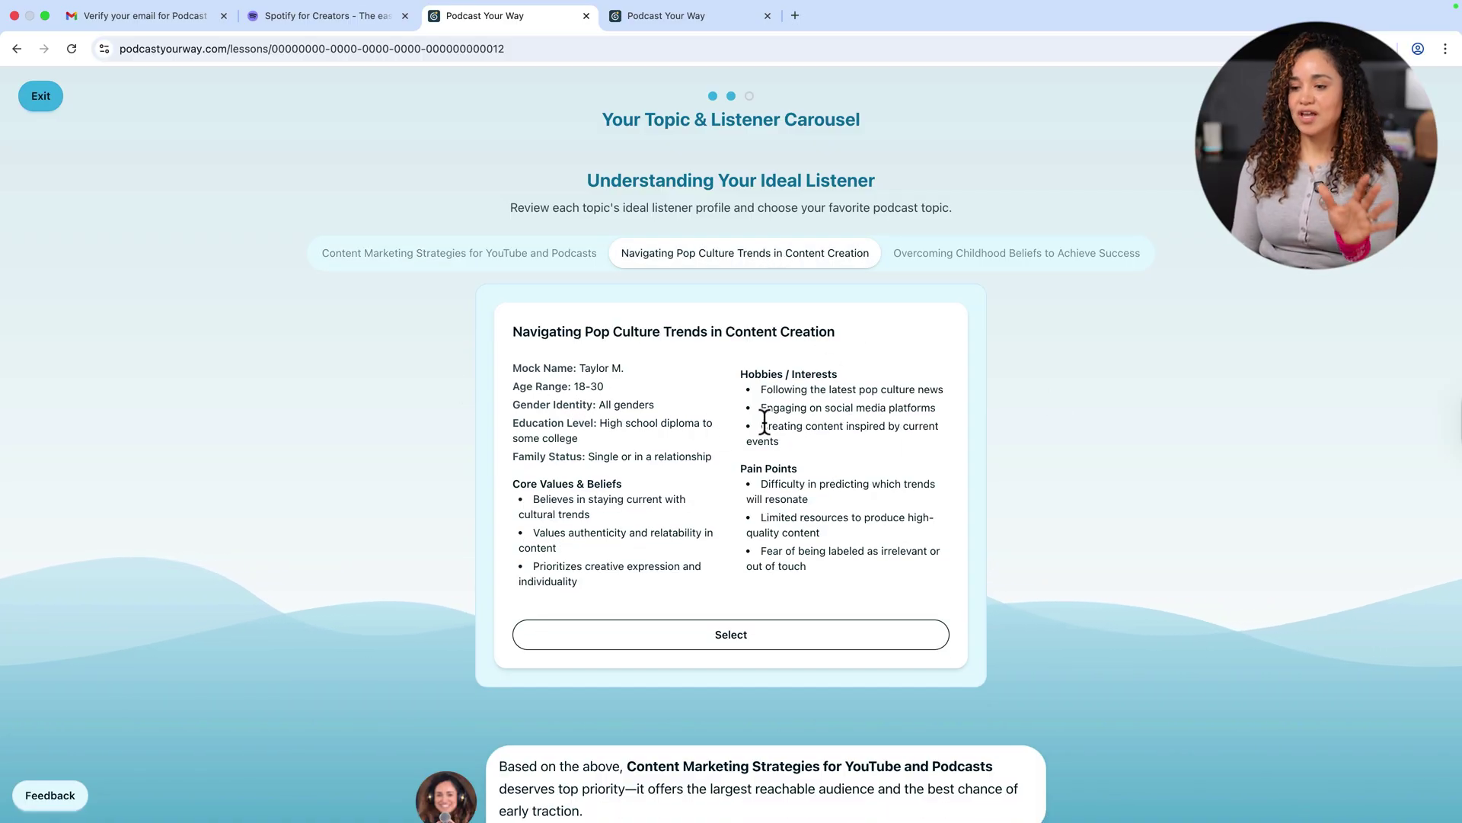
scroll(966, 209, down, 1)
click(965, 204)
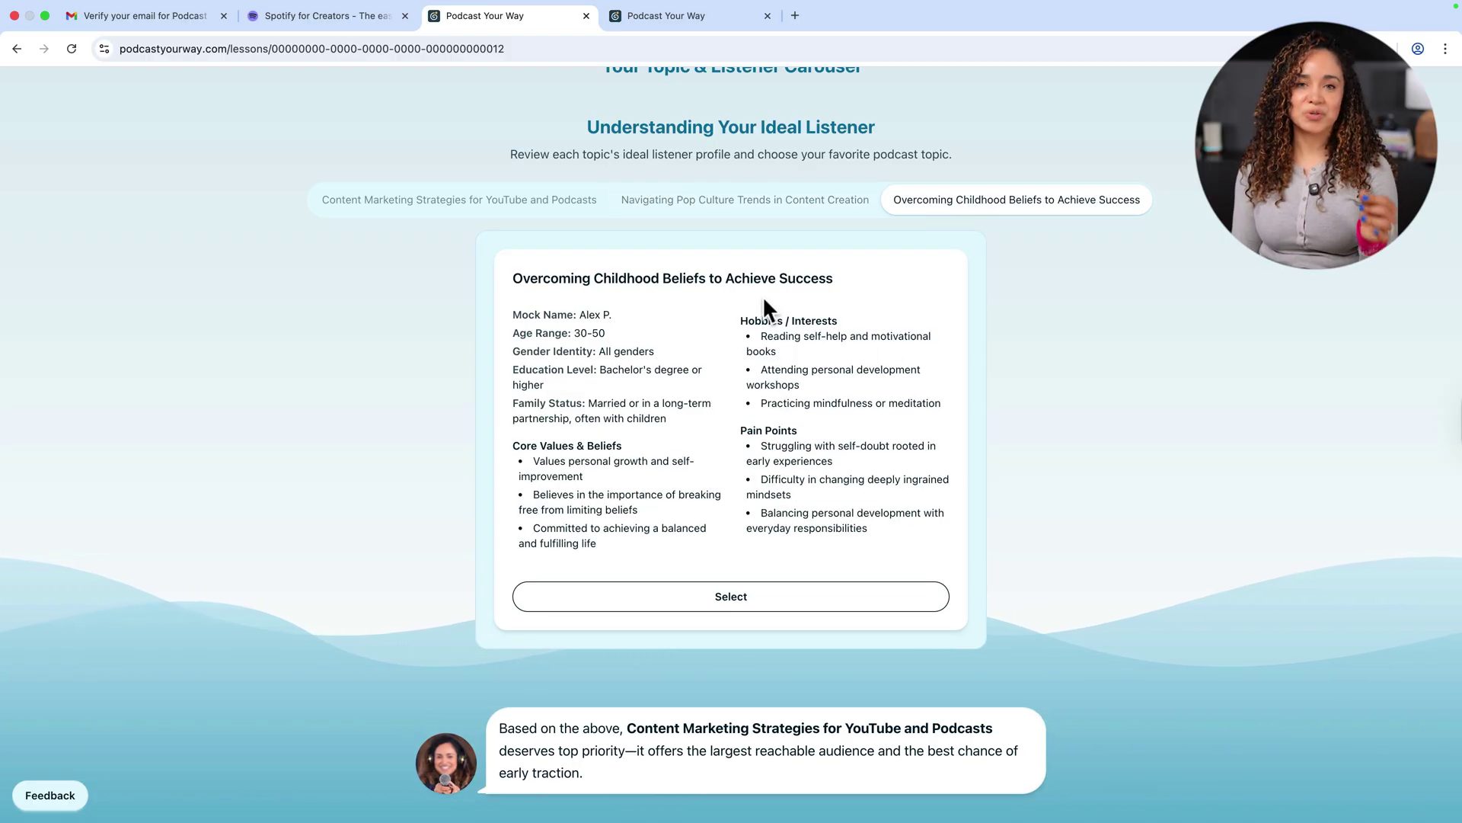
click(819, 596)
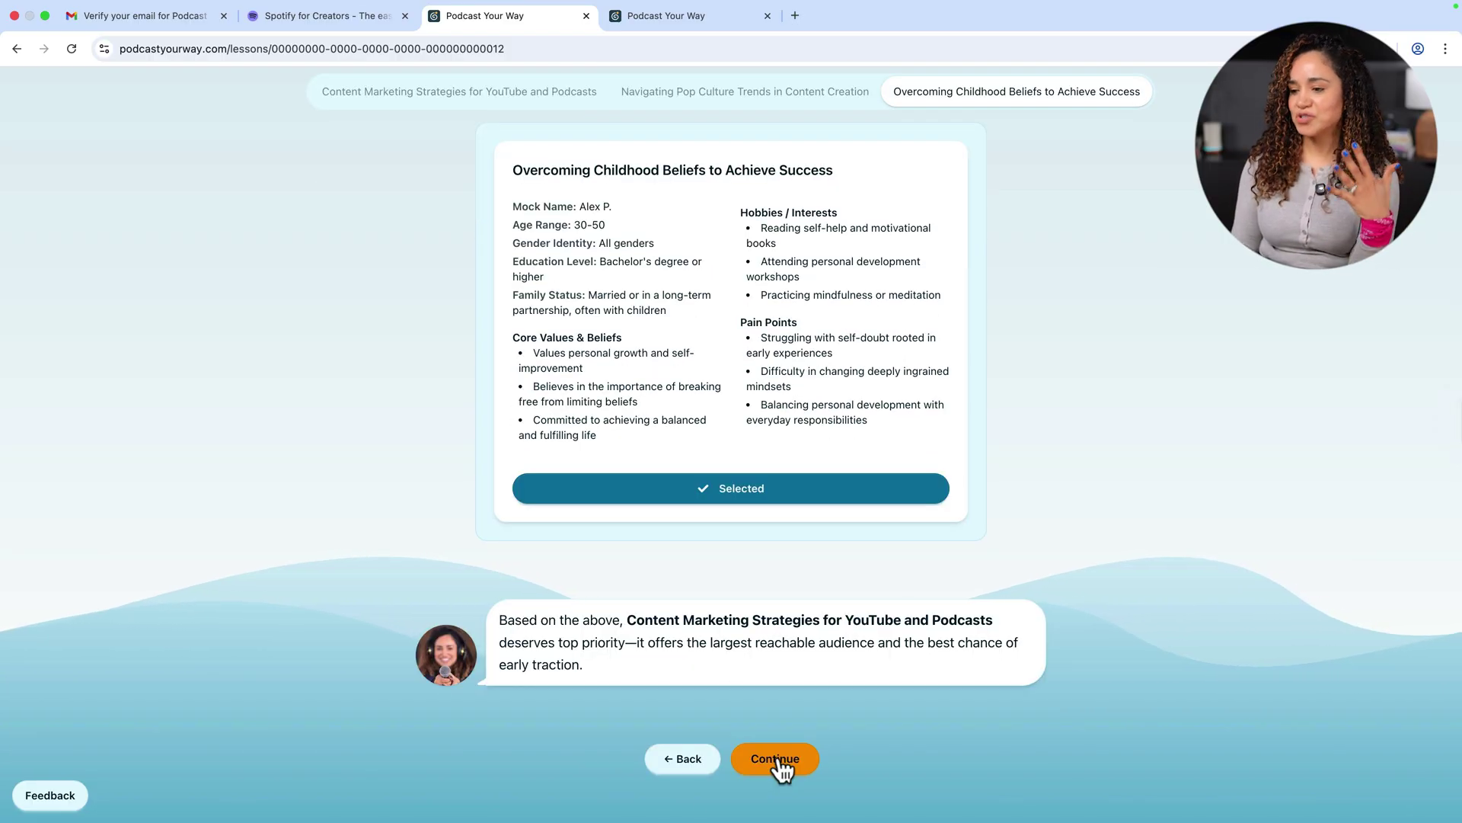
click(778, 762)
click(387, 260)
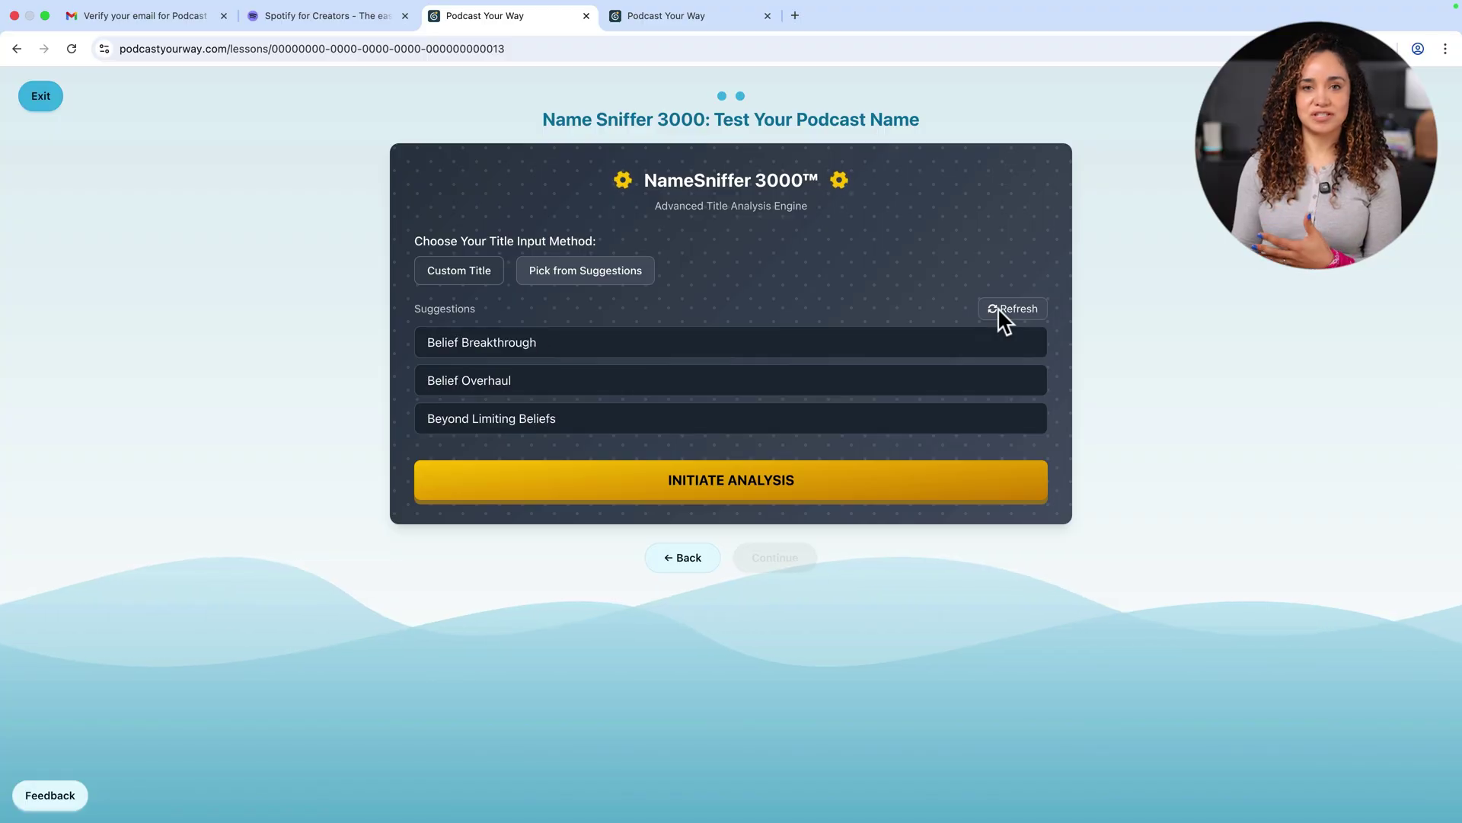
Step: Enter the custom title 'Past to Power' and run the name analysis on it
click(457, 274)
click(527, 316)
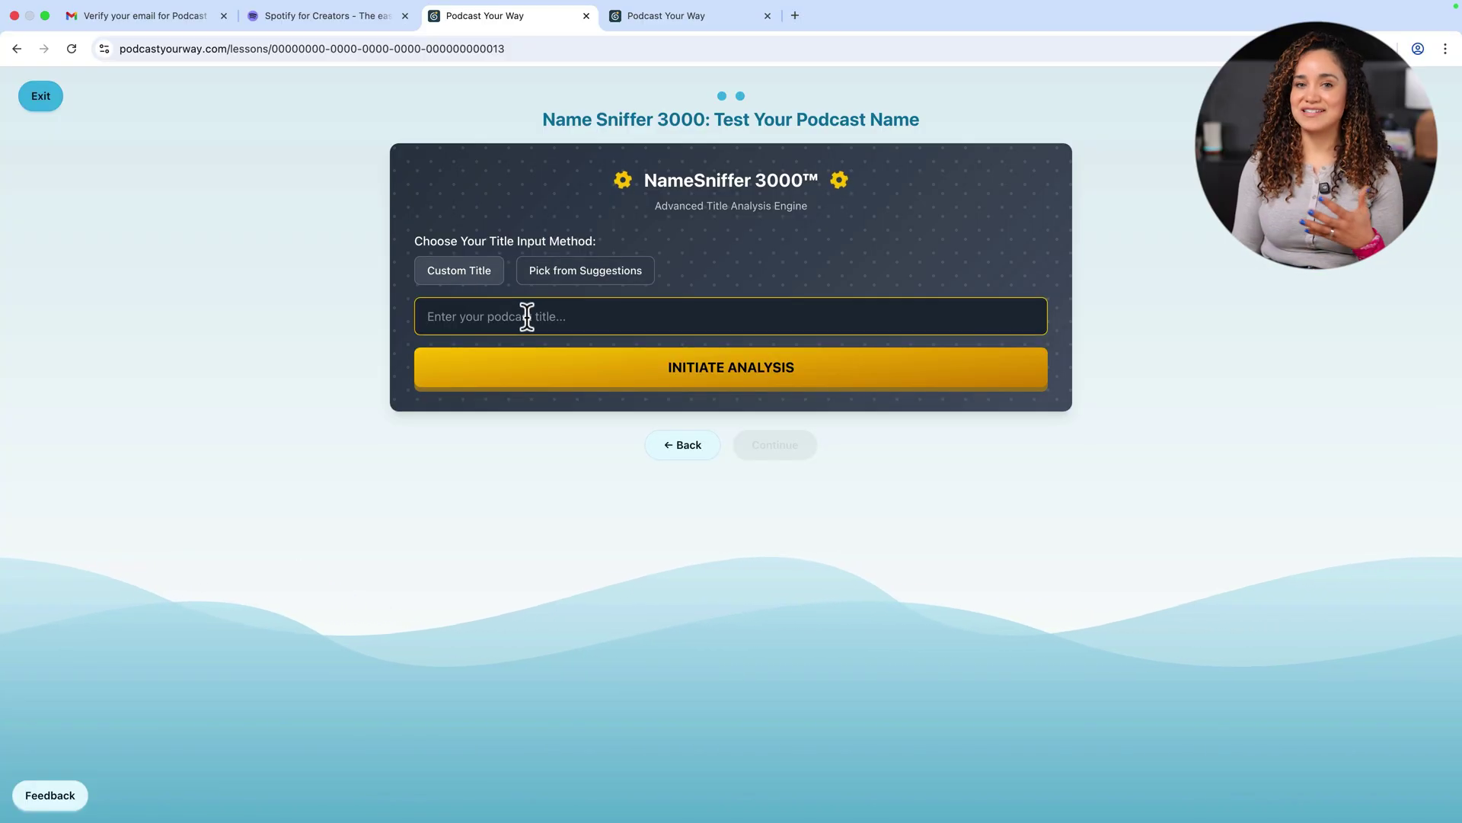
text(Past bt)
key(BackSpace)
key(BackSpace)
text(to Power)
click(680, 366)
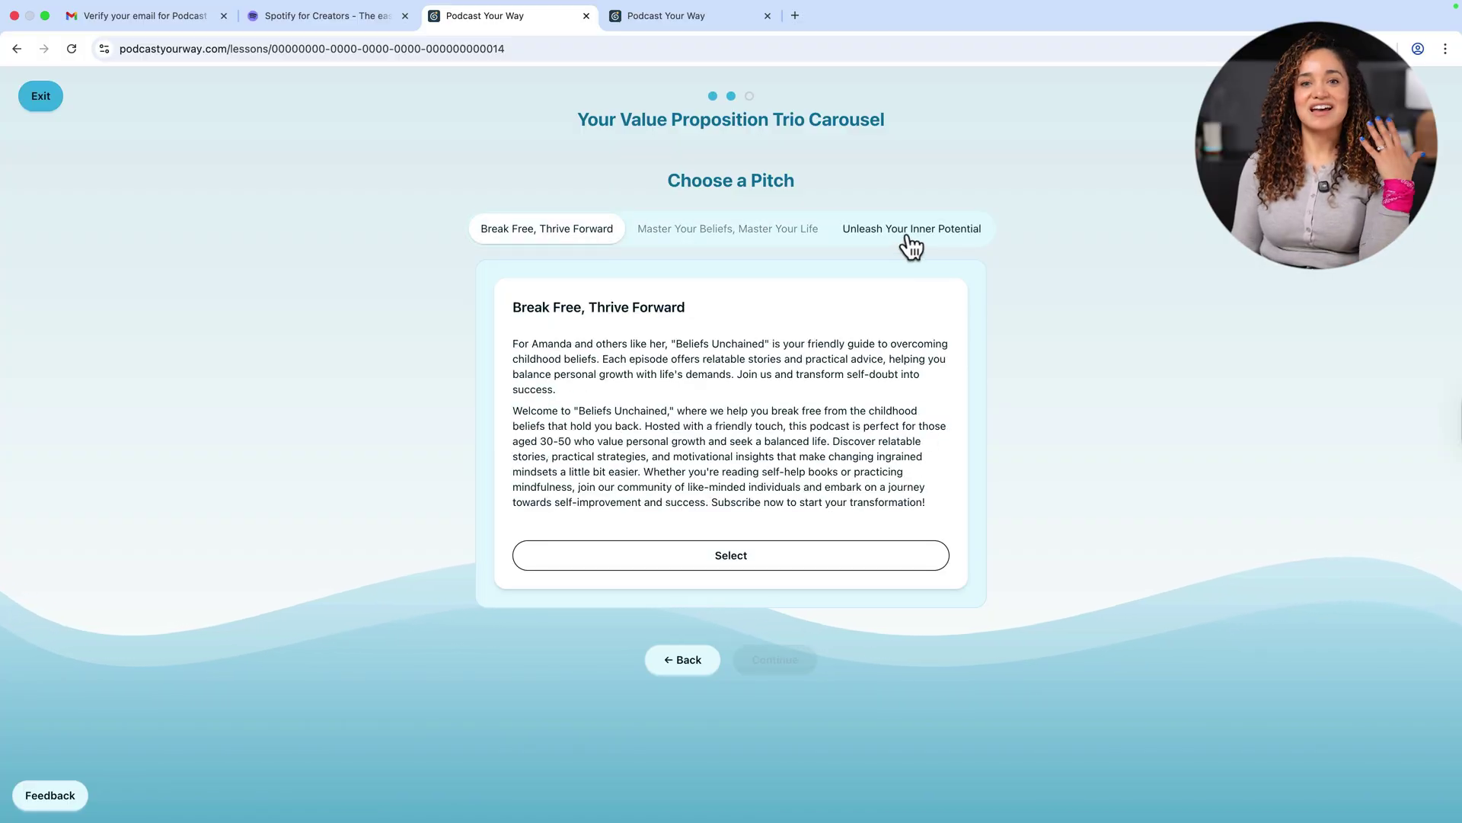
Step: Compare the pitches, settle on Break Free, Thrive Forward, and complete the value proposition lesson
click(911, 230)
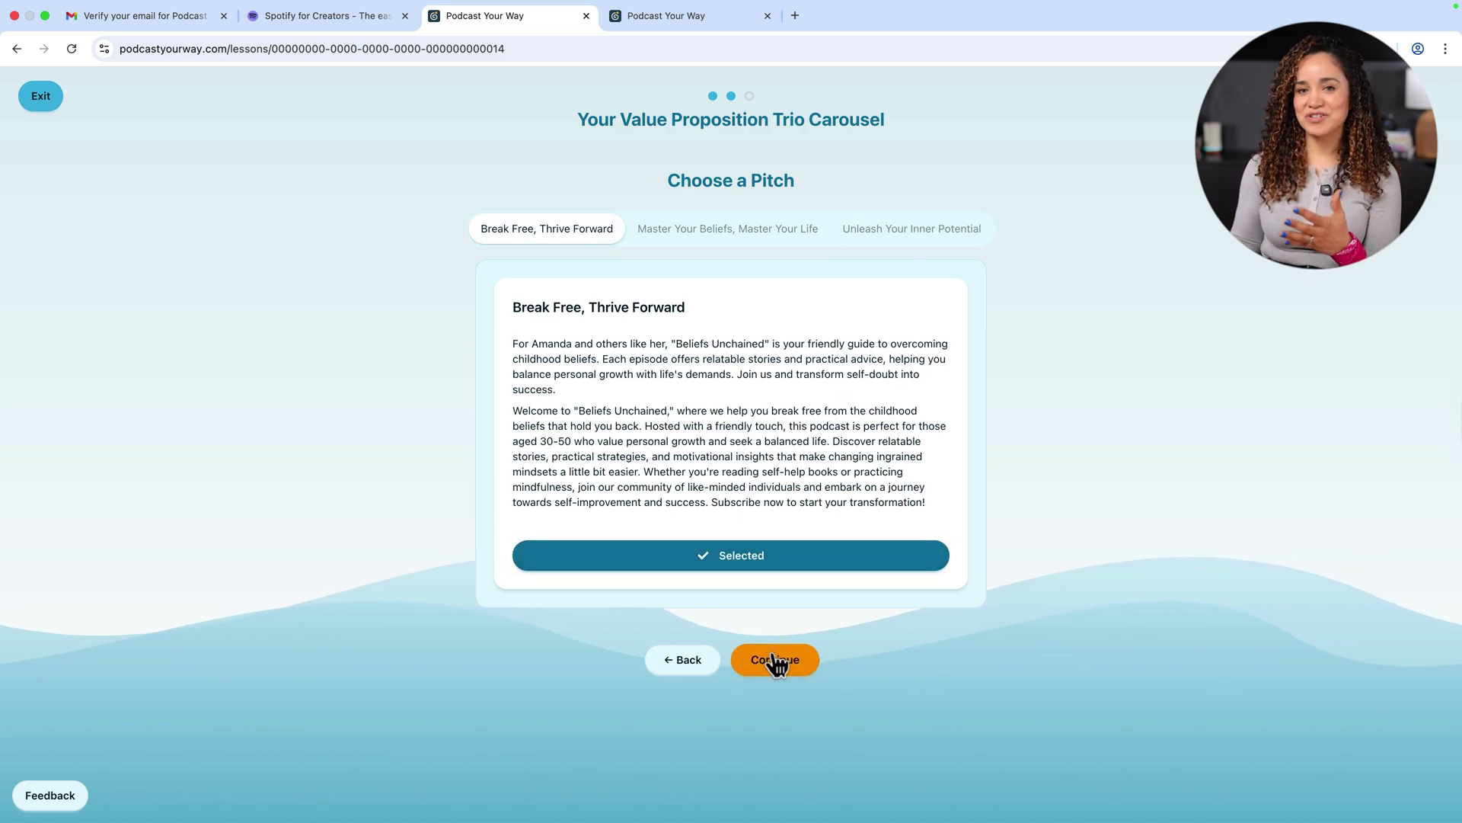
click(776, 661)
click(781, 632)
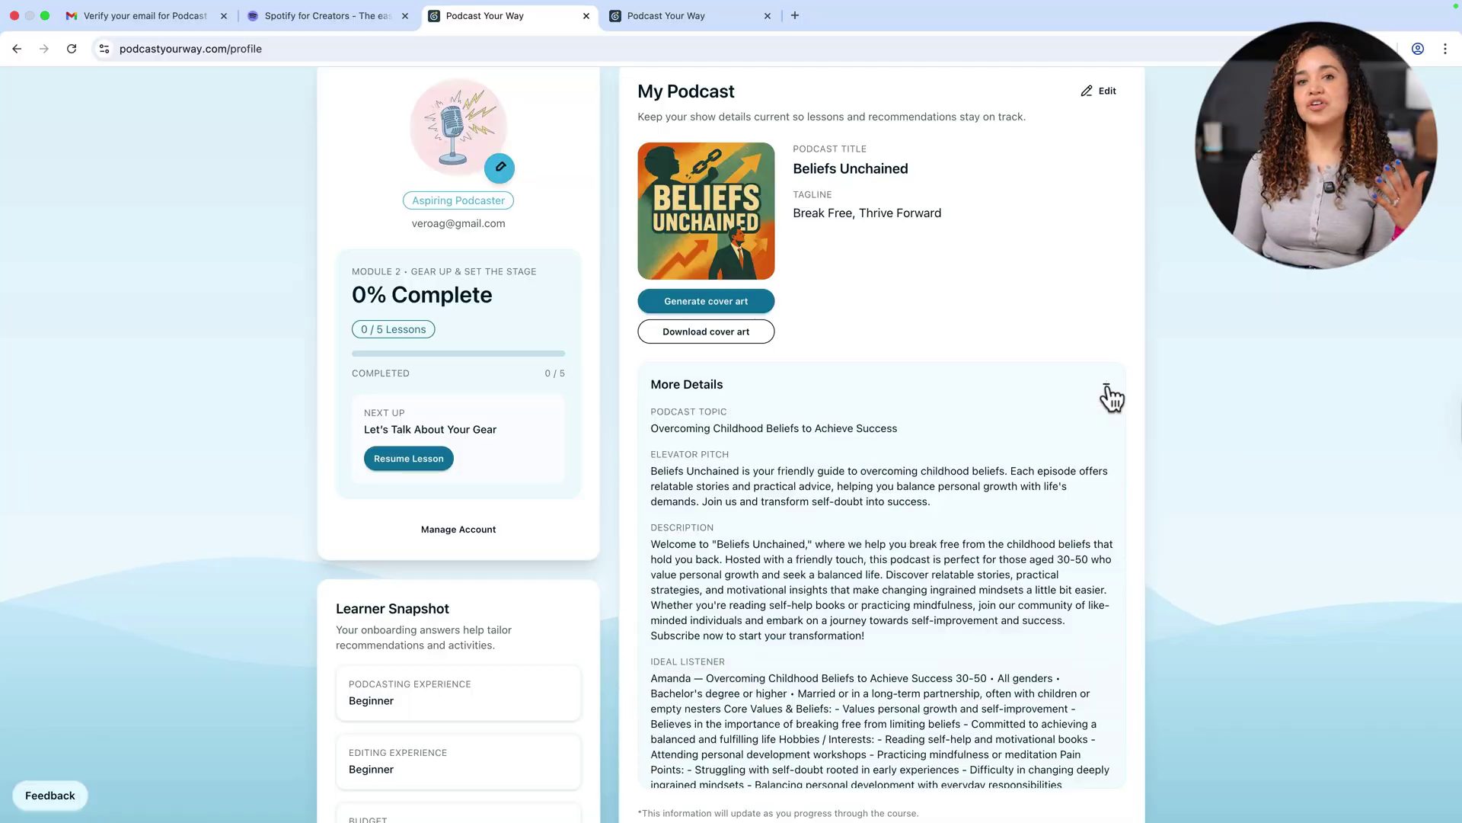
Step: Look over the Beliefs Unchained profile, then generate fresh cover art under the podcast image
scroll(1035, 512, down, 5)
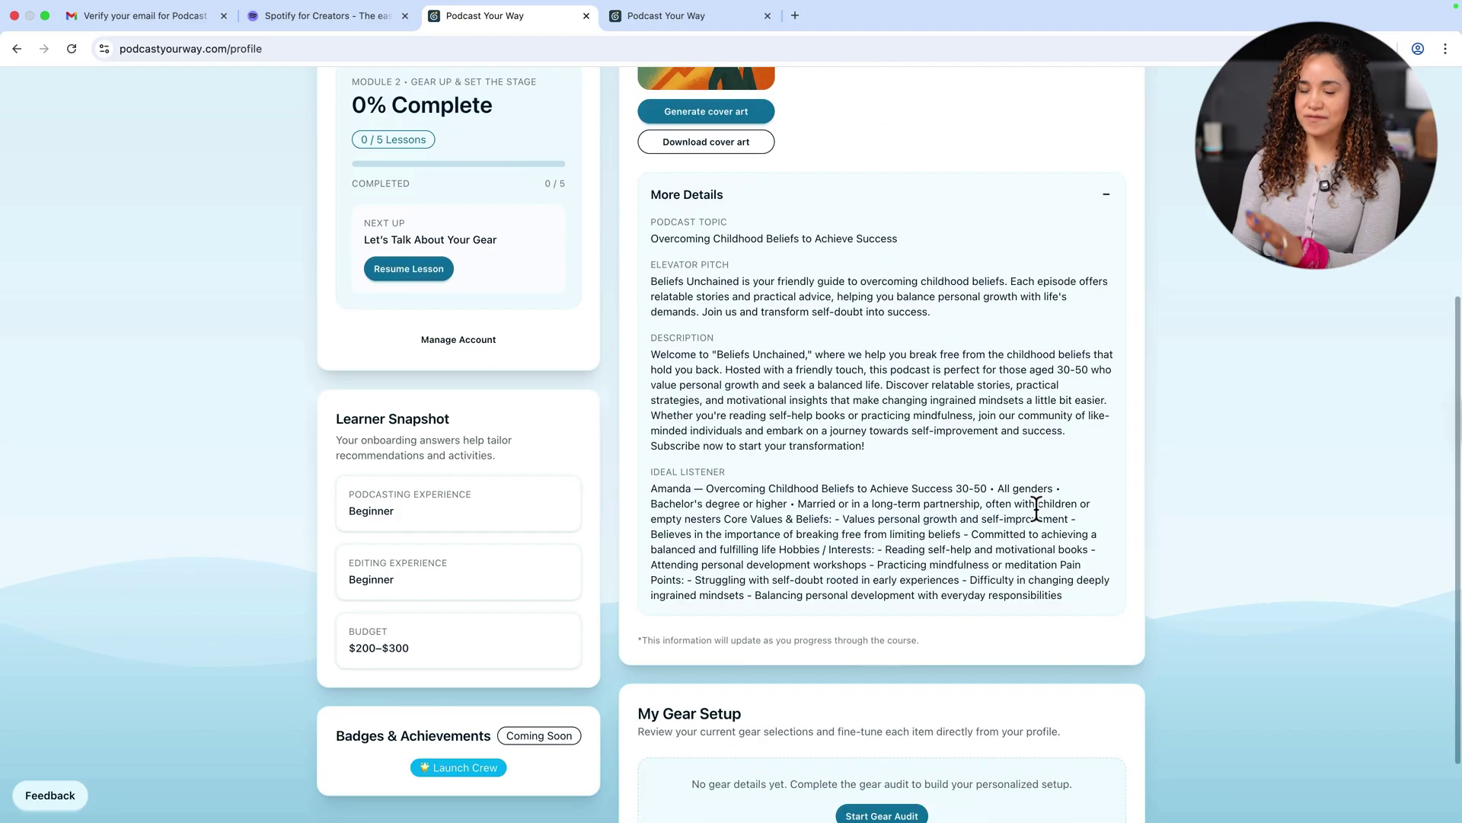
scroll(1036, 512, up, 2)
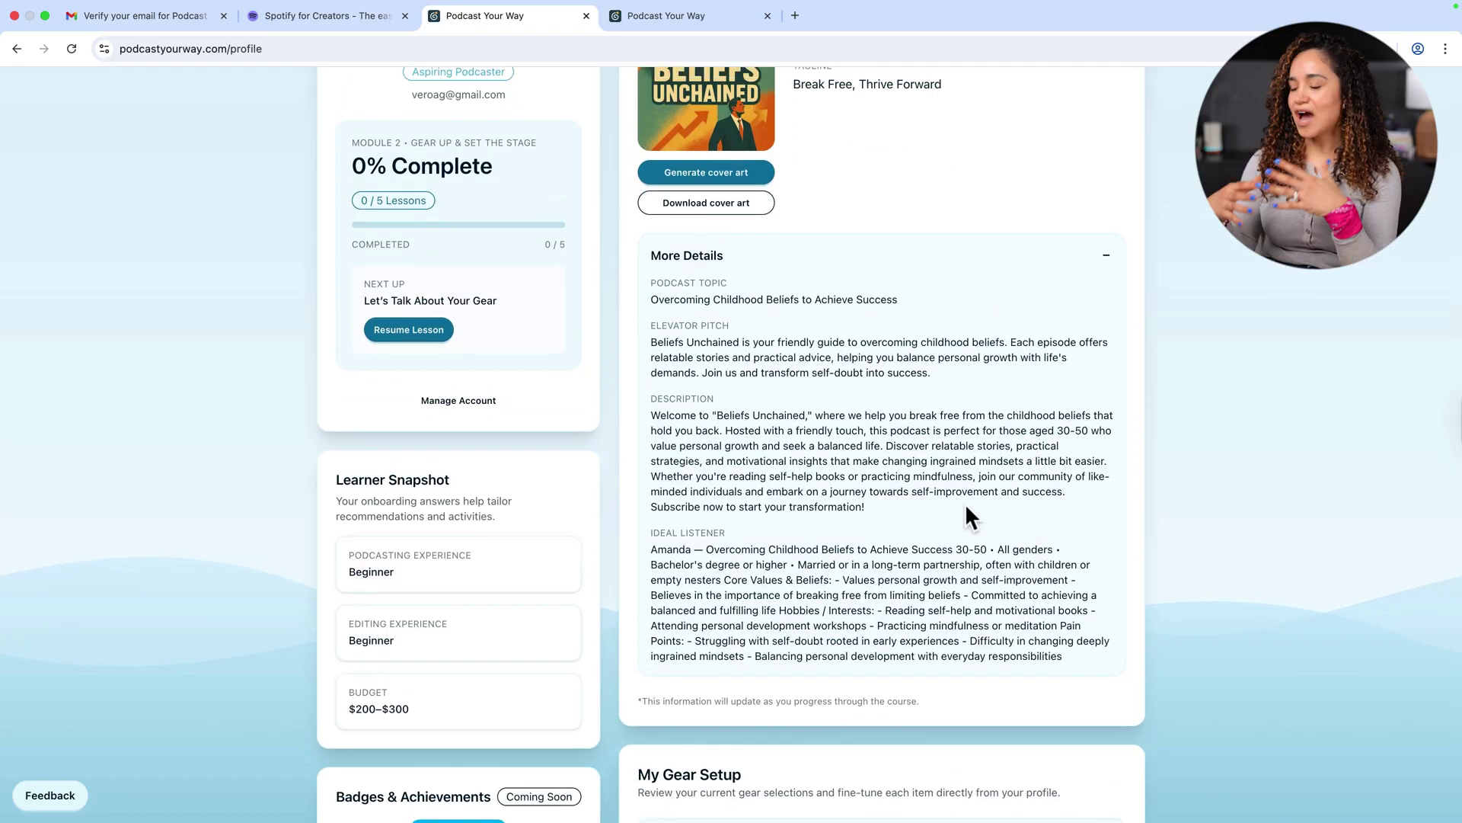
scroll(967, 509, up, 5)
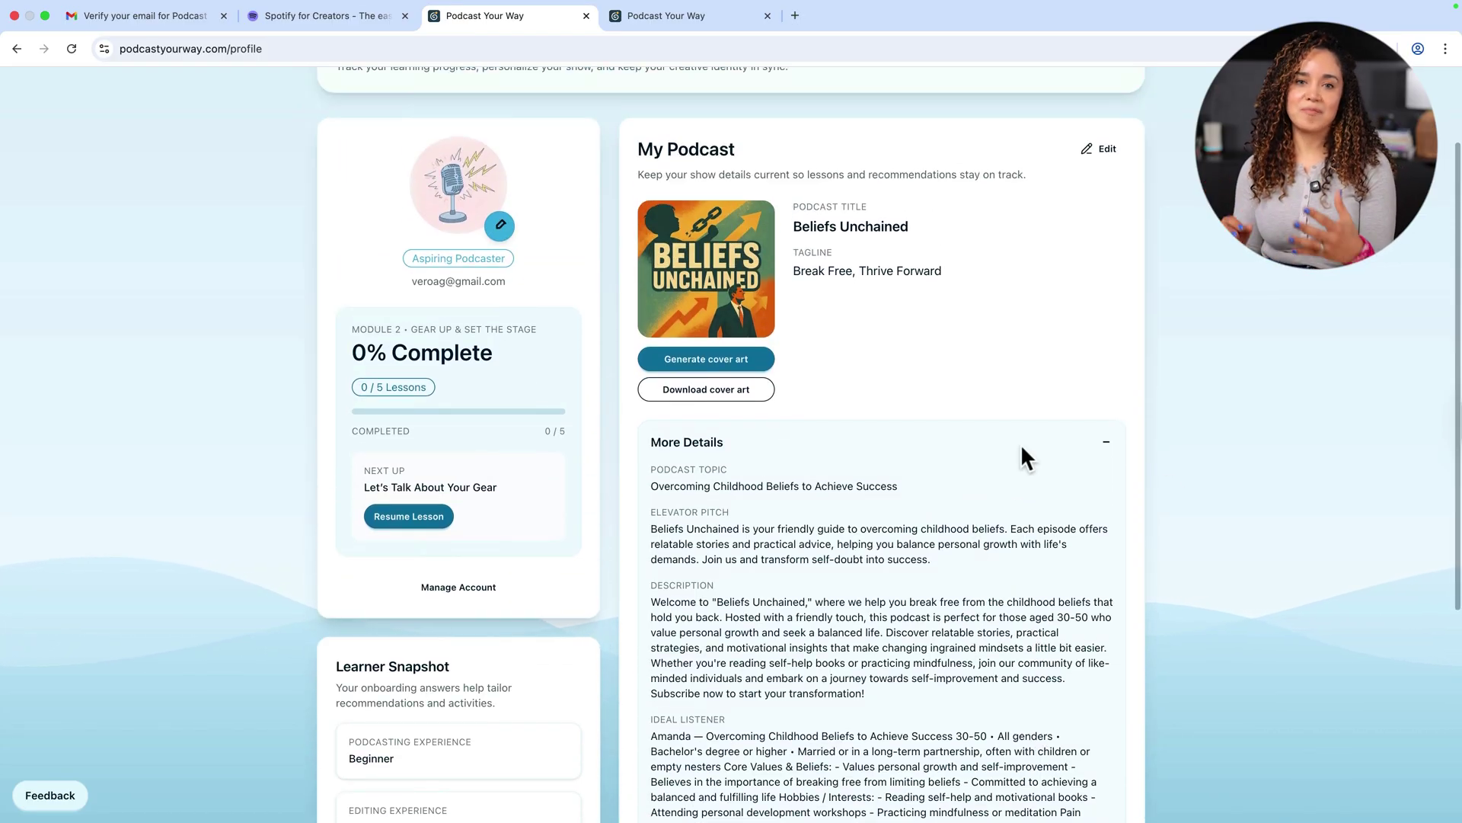
click(706, 358)
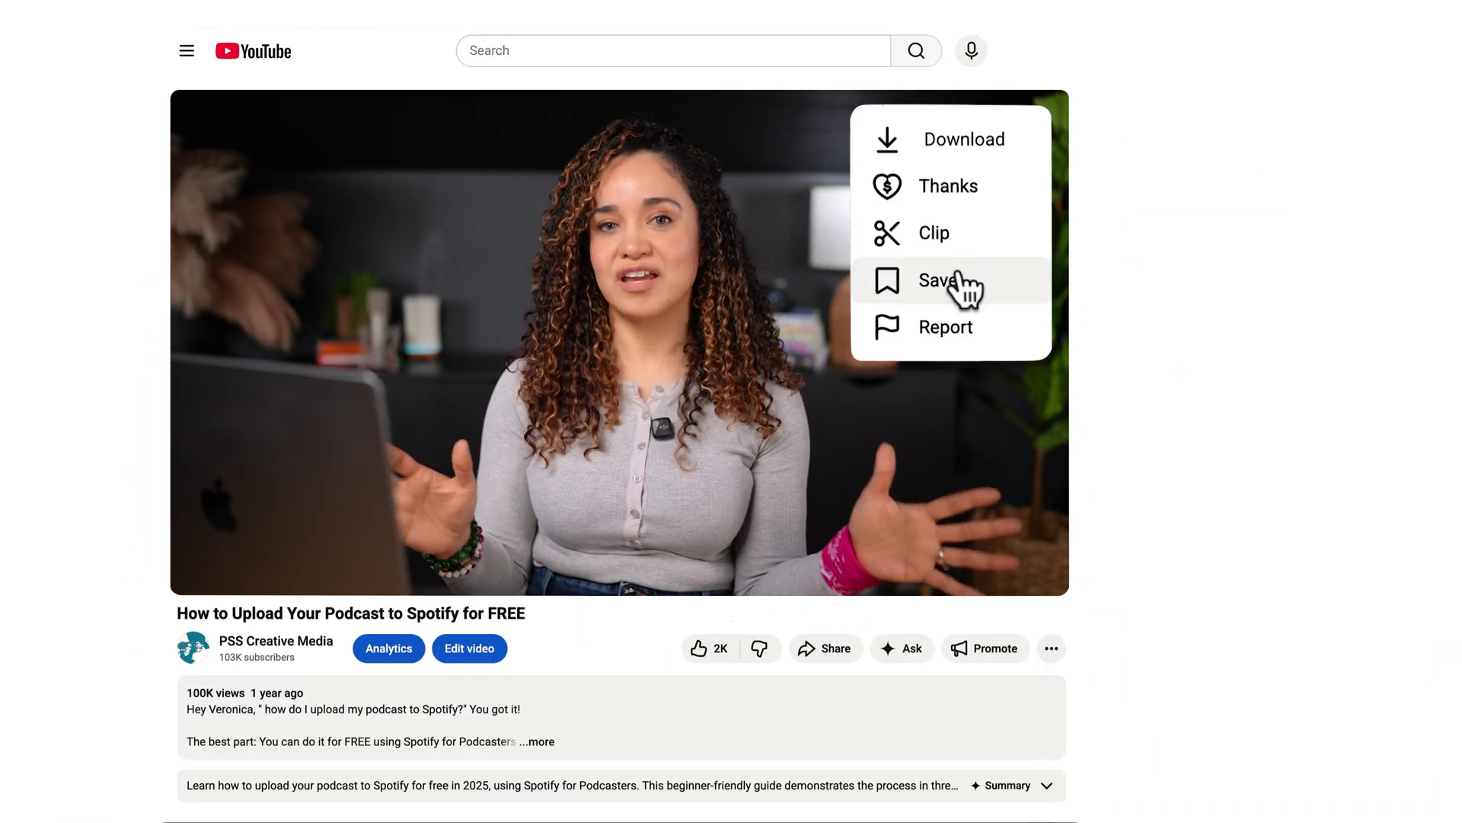
Step: Create a 'Podcasting' playlist from the Save menu, add the video to it, and like the video
click(961, 278)
click(1115, 605)
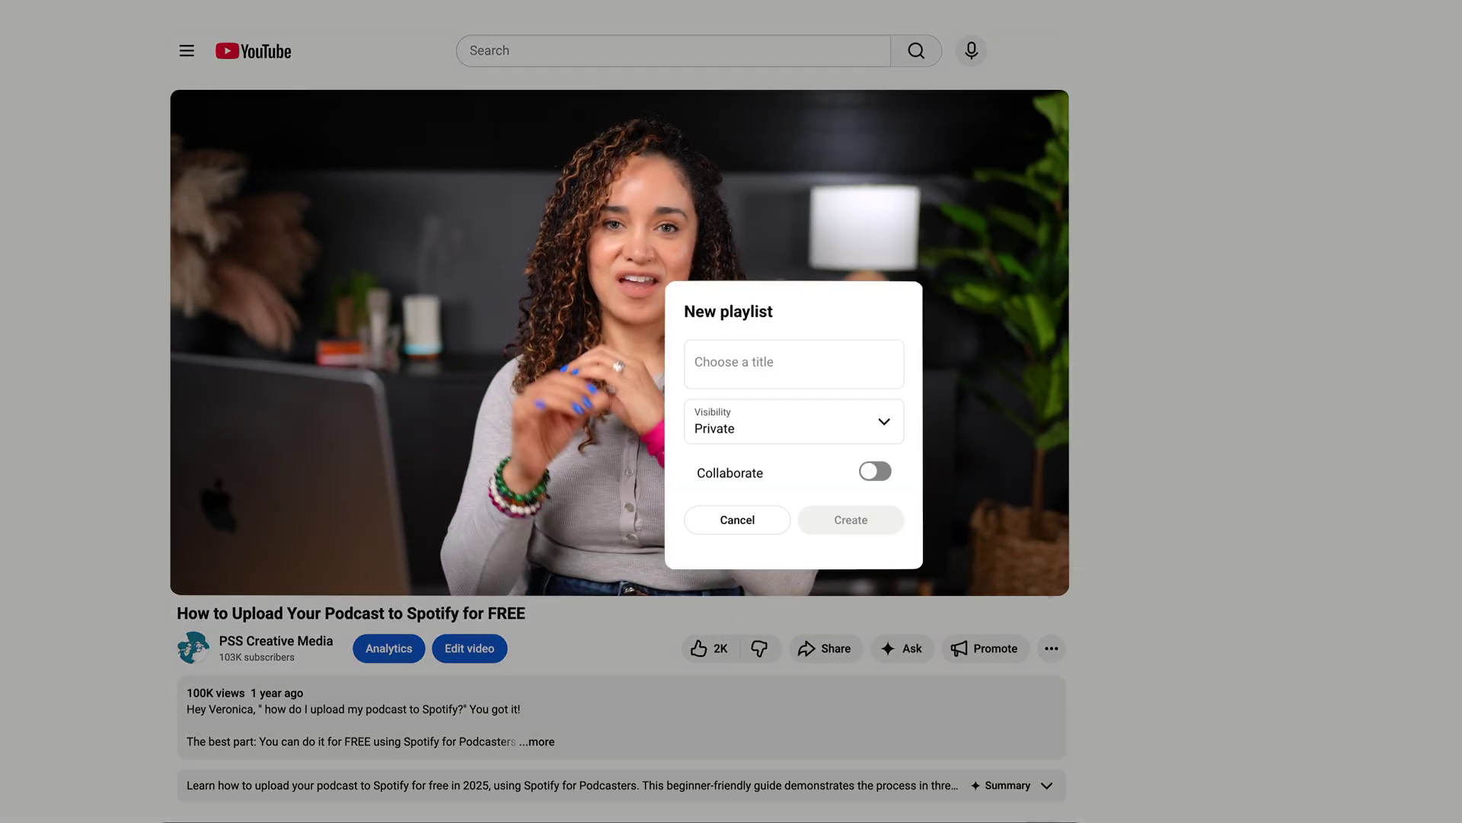
click(745, 362)
text(Podcasting)
click(847, 522)
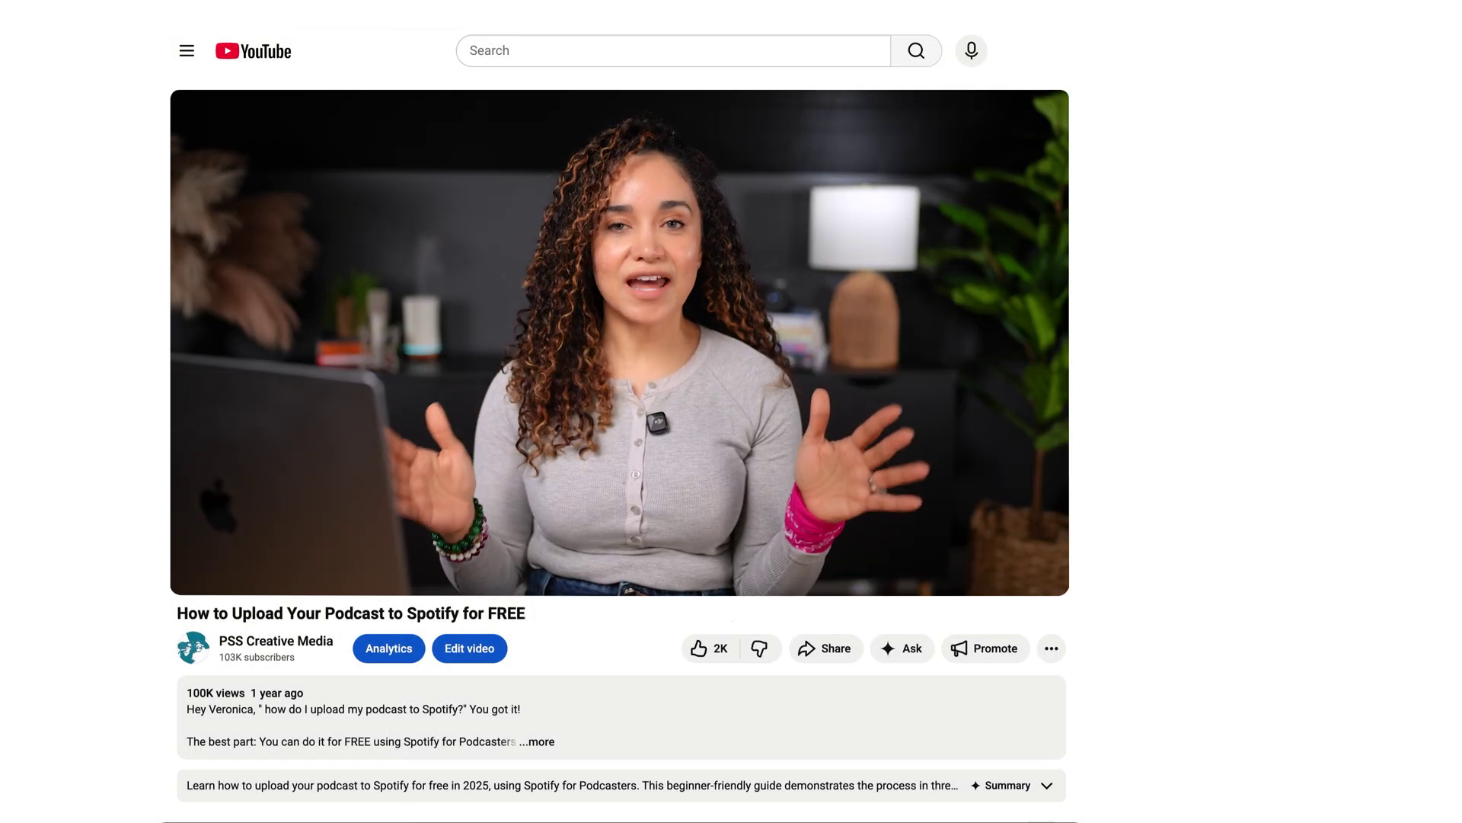
click(707, 649)
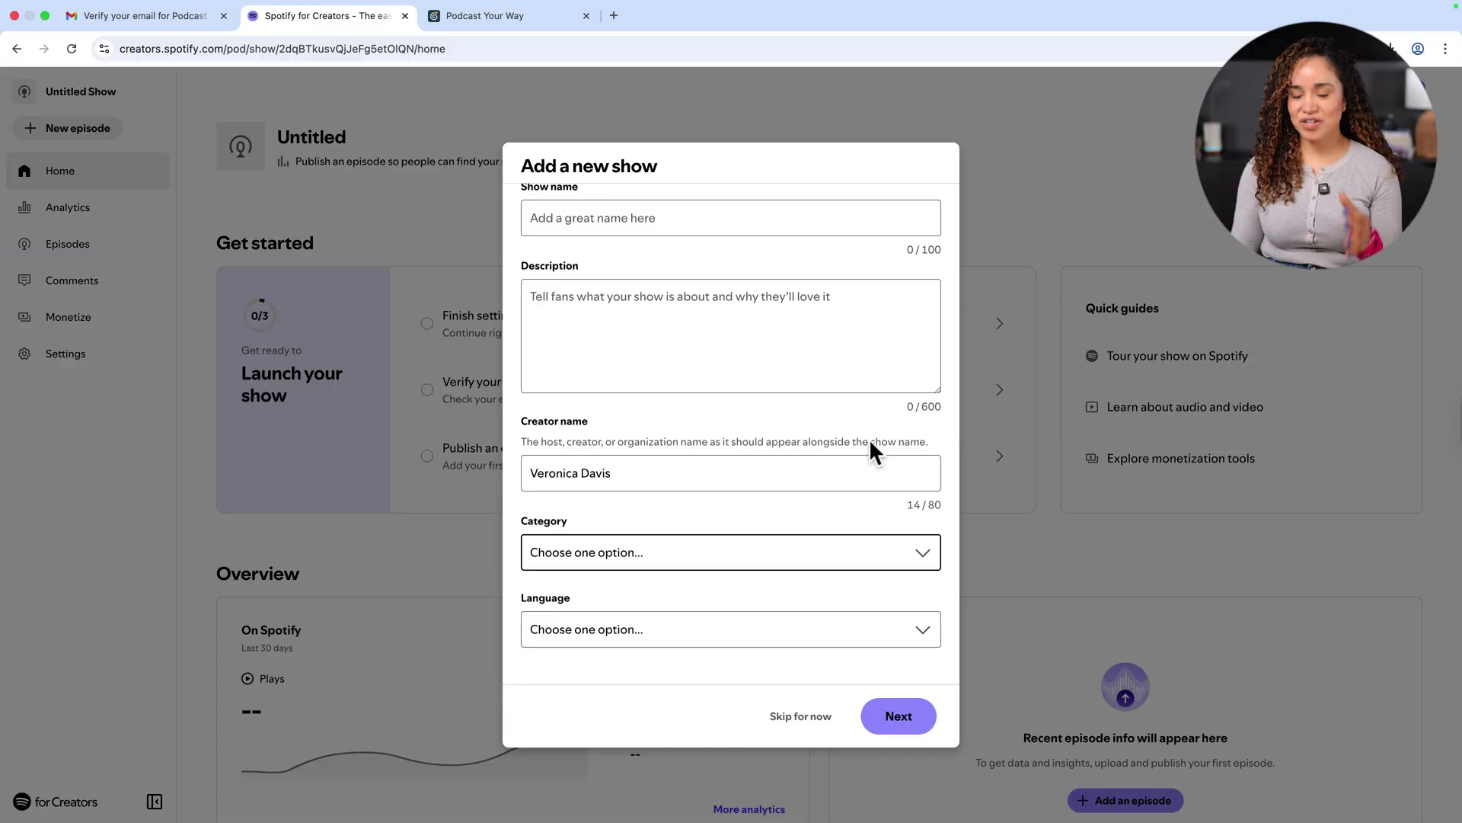
Step: Copy the title Beliefs Unchained and its description from the podcast profile into the new show form
scroll(870, 437, up, 2)
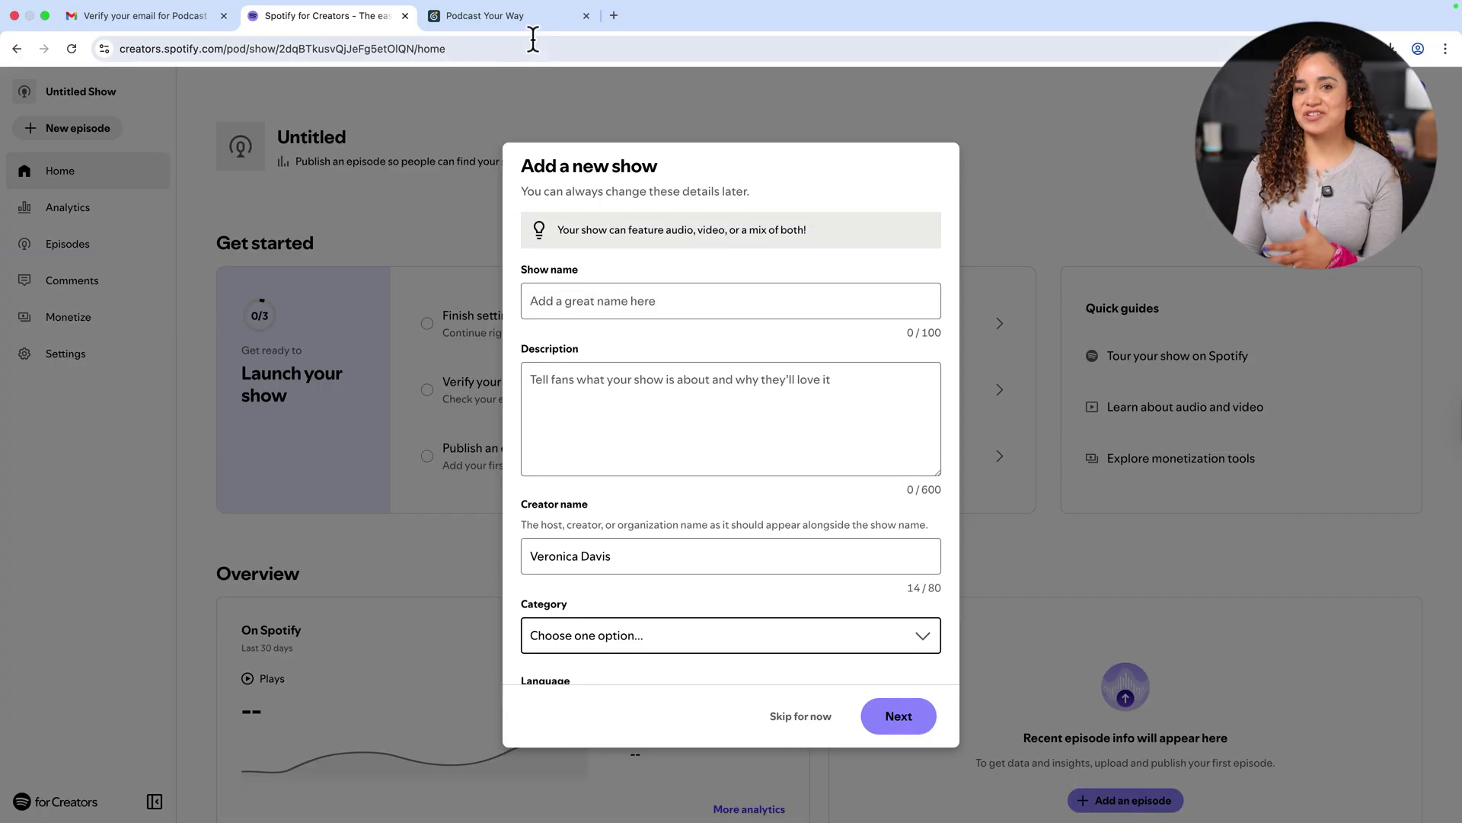
click(518, 15)
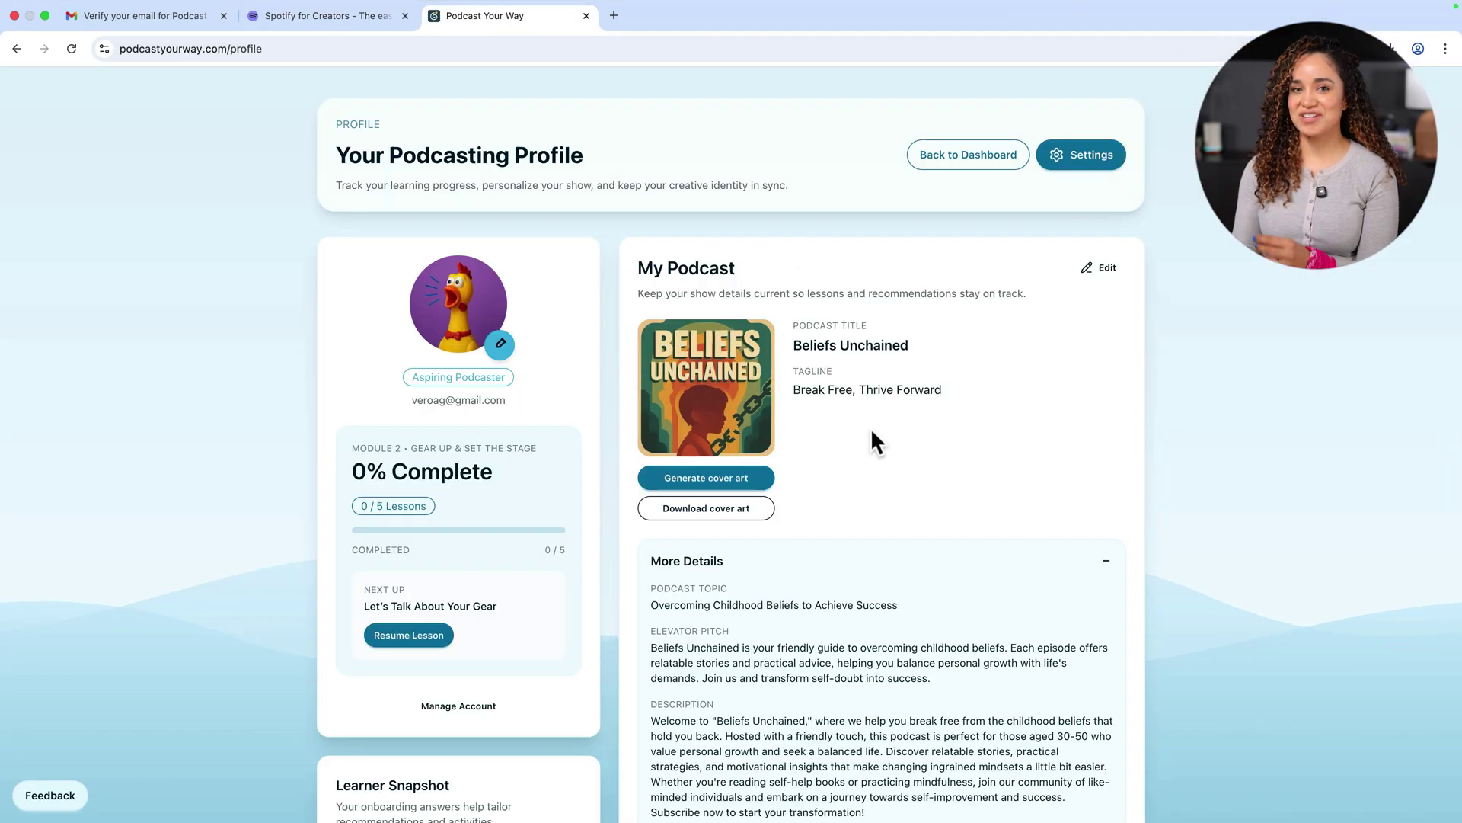
scroll(870, 428, down, 2)
drag(792, 263, 991, 272)
key(super+c)
key(ctrl+shift+Tab)
key(super+v)
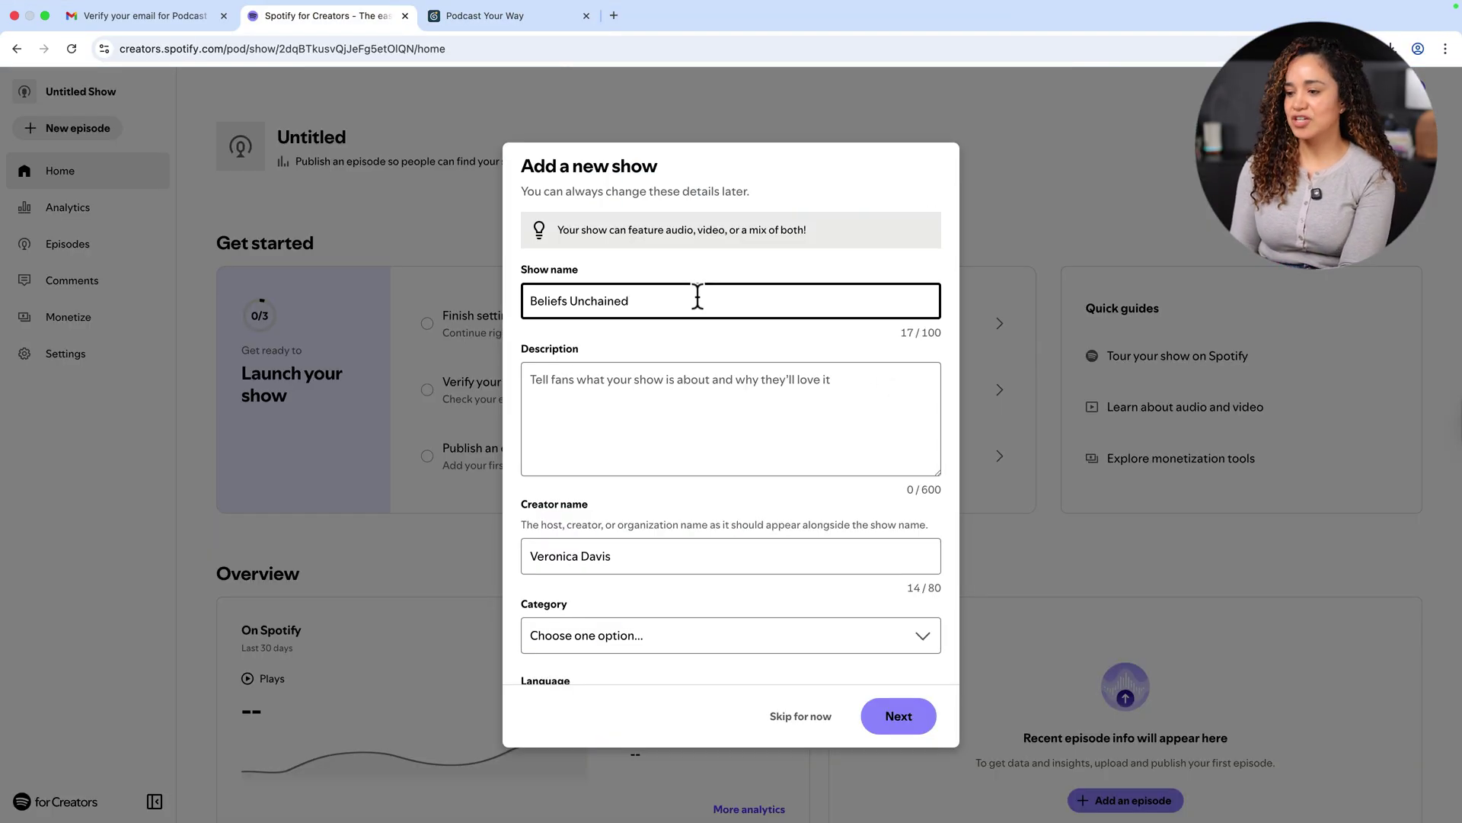
key(ctrl+Tab)
triple_click(898, 528)
key(super+c)
key(ctrl+shift+Tab)
click(697, 385)
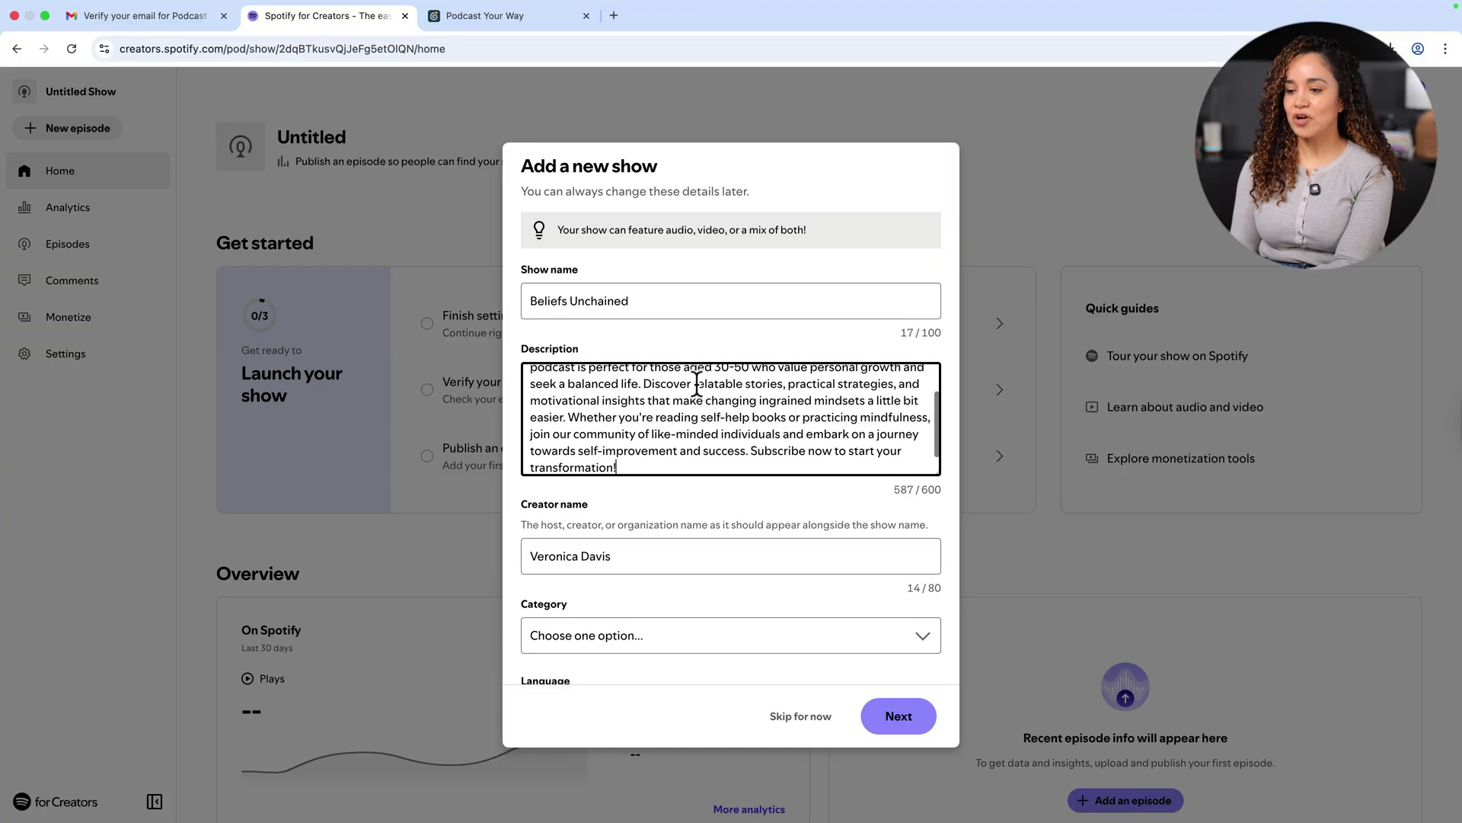
Step: Set the show's category to Personal Journals
scroll(786, 570, down, 1)
click(786, 569)
scroll(786, 584, down, 10)
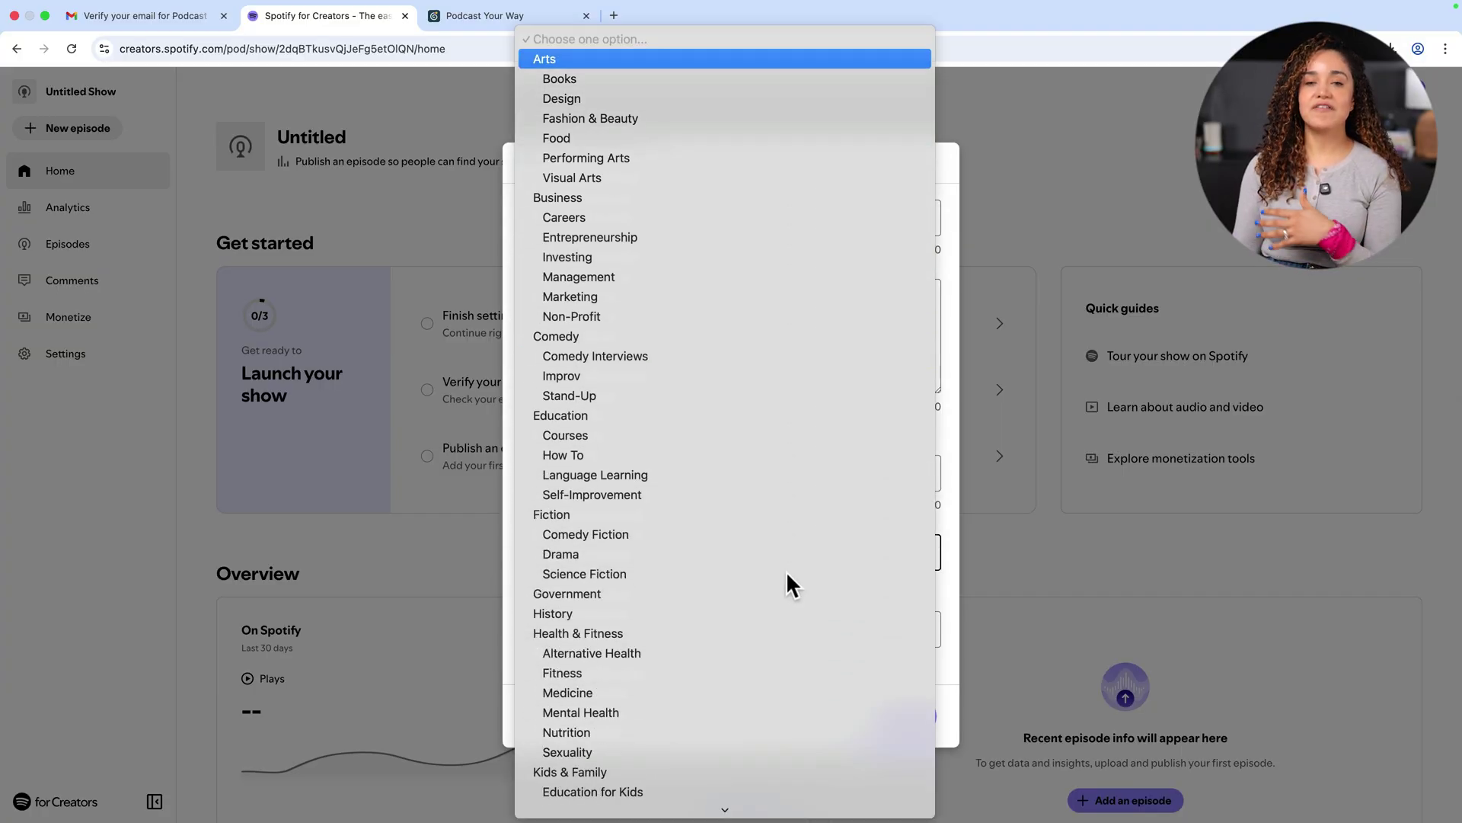
scroll(786, 569, down, 10)
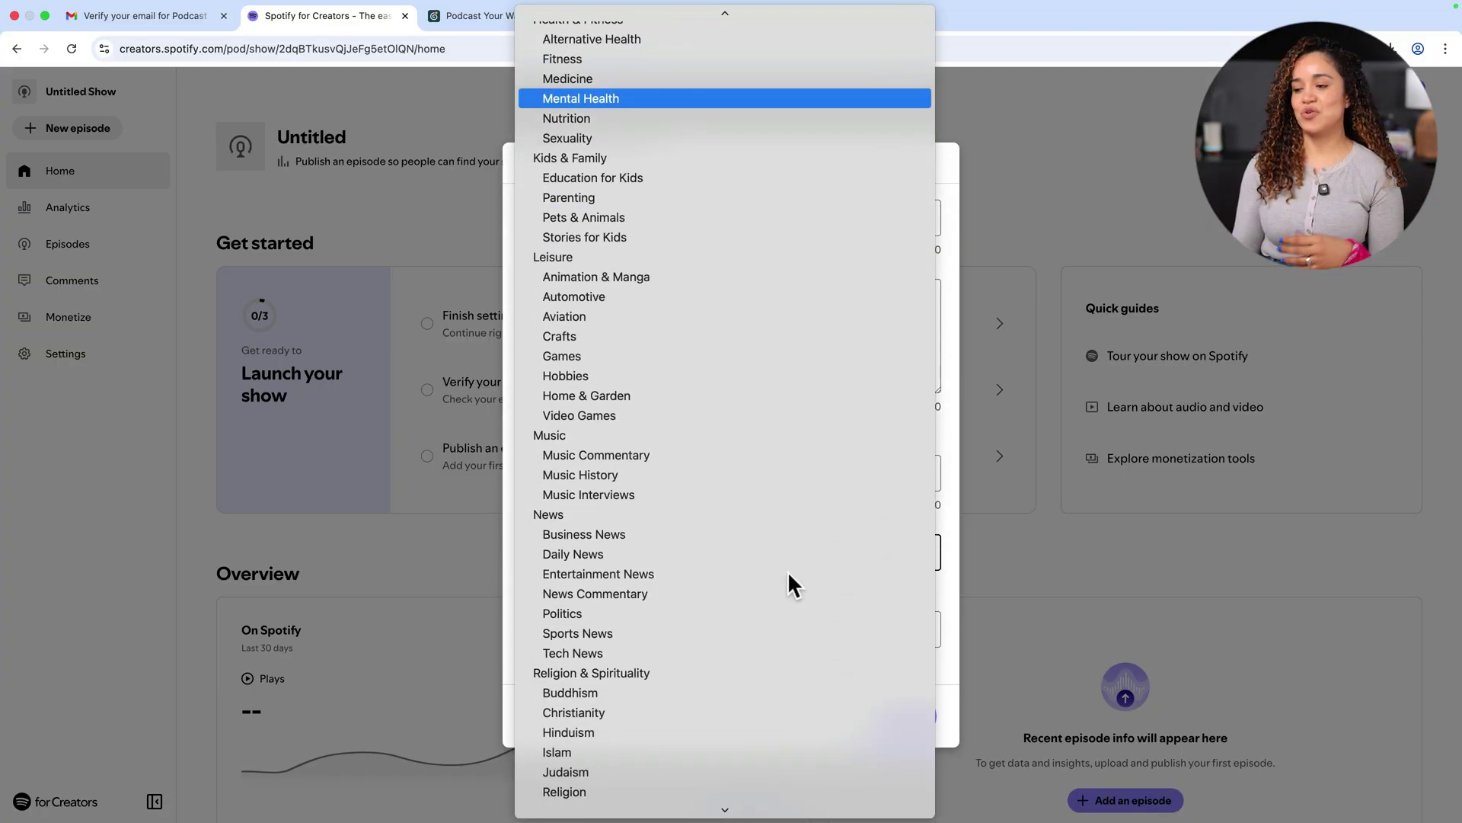
scroll(788, 572, down, 10)
click(647, 573)
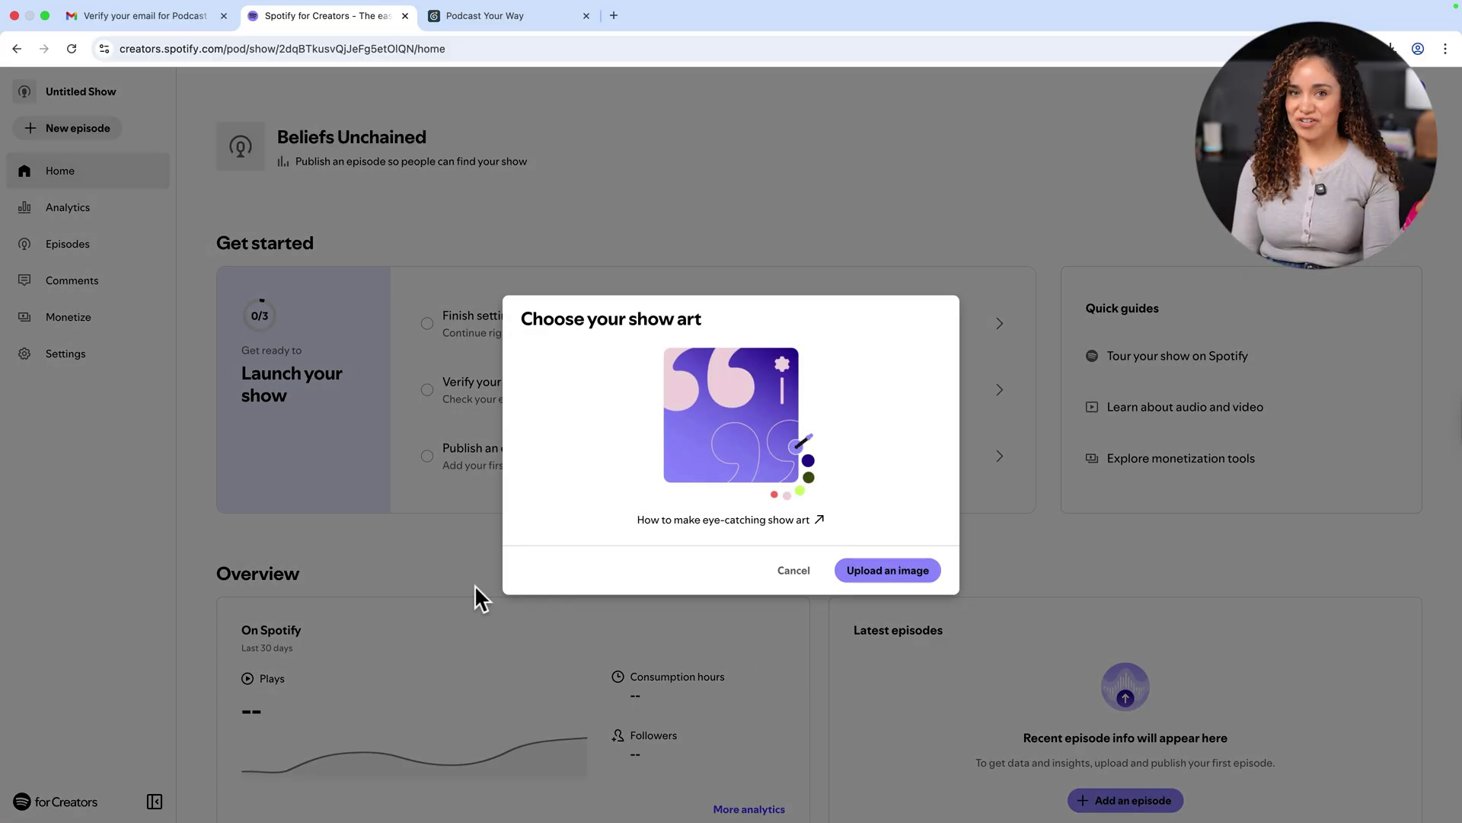
Step: Upload podcast-cover-art.png from Downloads as the show art and save the crop
click(914, 582)
click(940, 363)
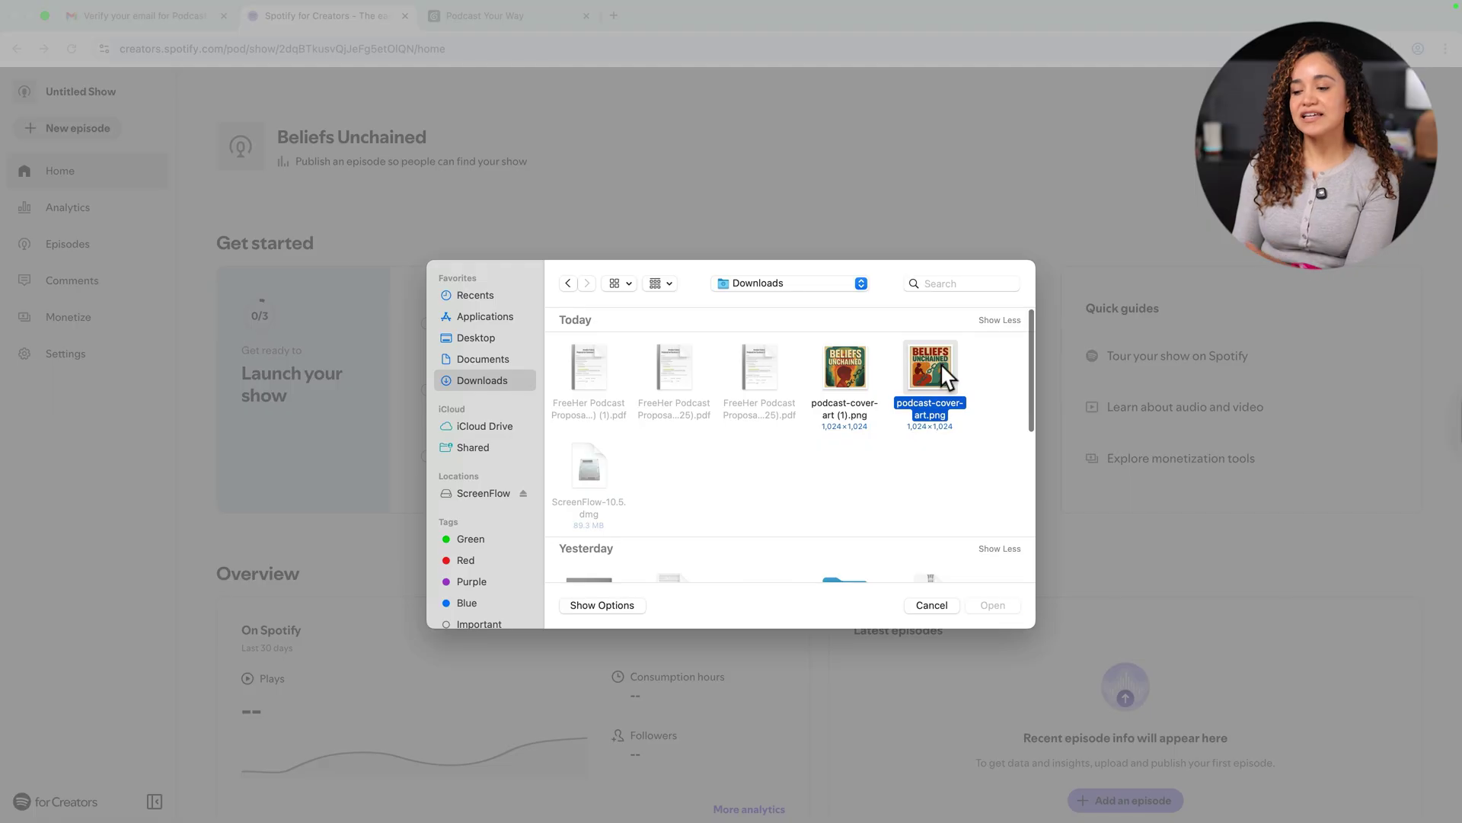
click(994, 603)
click(912, 578)
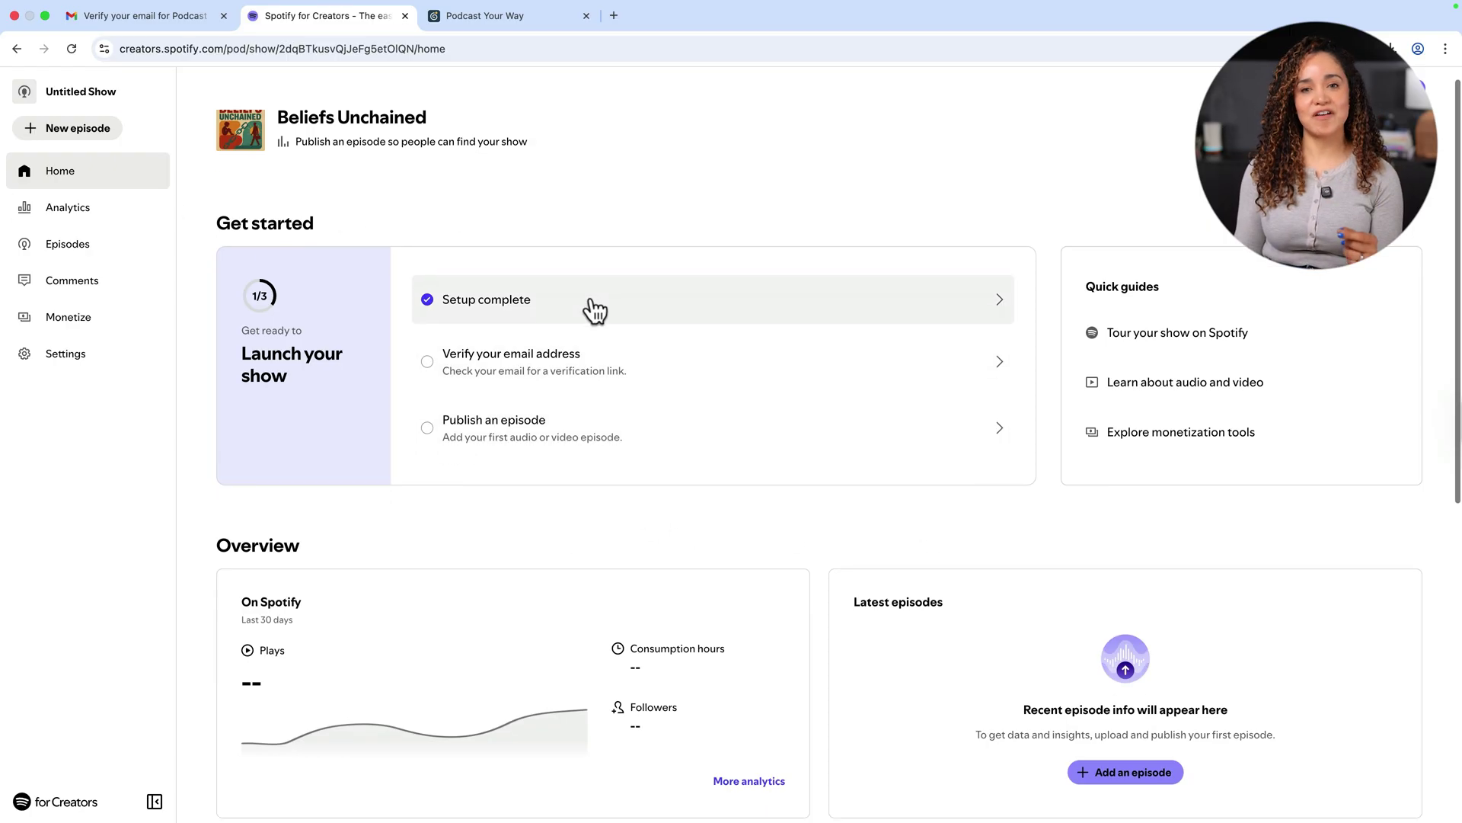
scroll(591, 310, down, 1)
Step: Start verifying the account's email address
scroll(591, 310, up, 1)
click(508, 382)
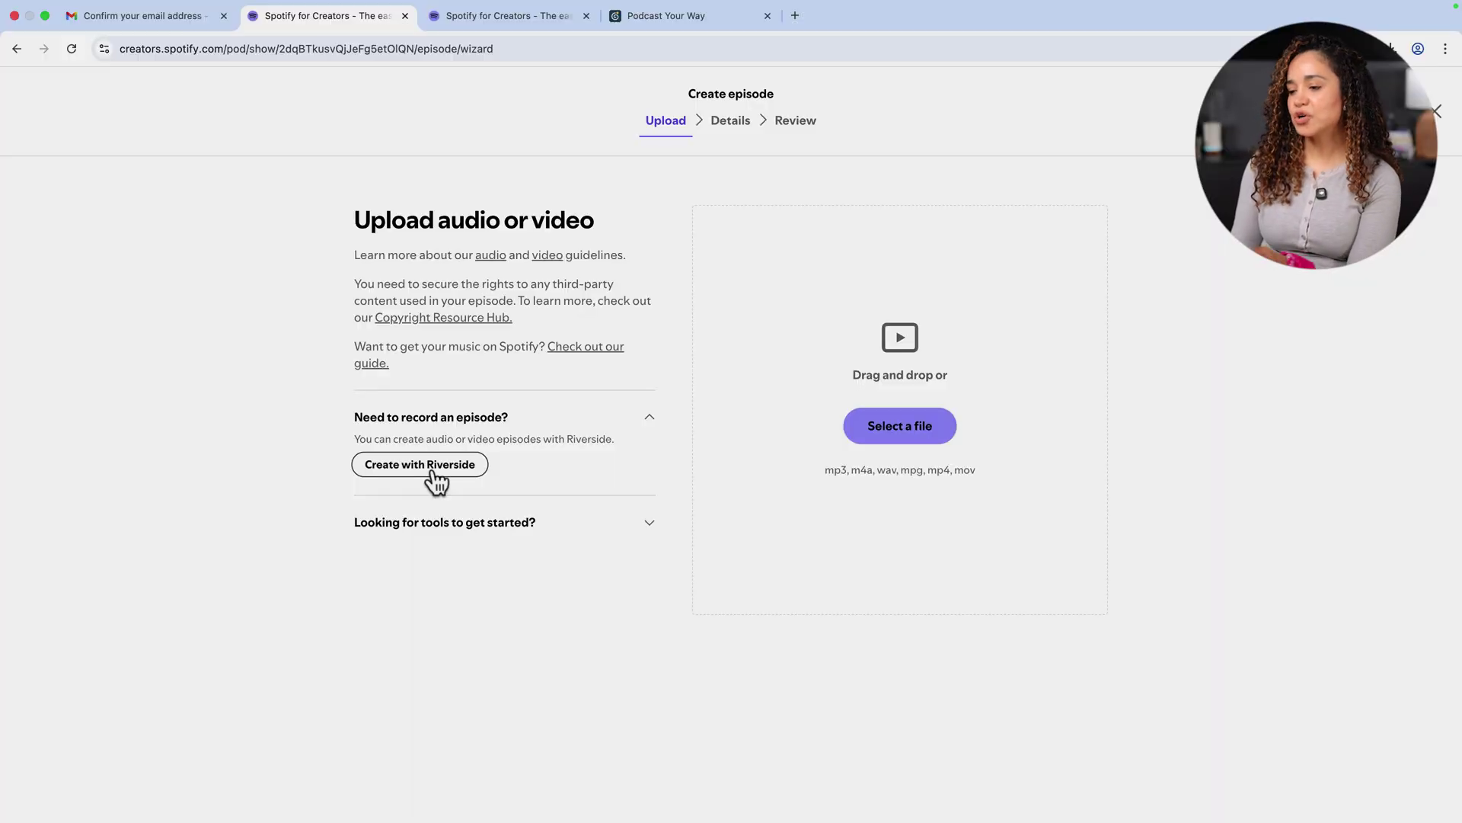
Step: Choose Create with Riverside and log in with a different Google account
click(433, 471)
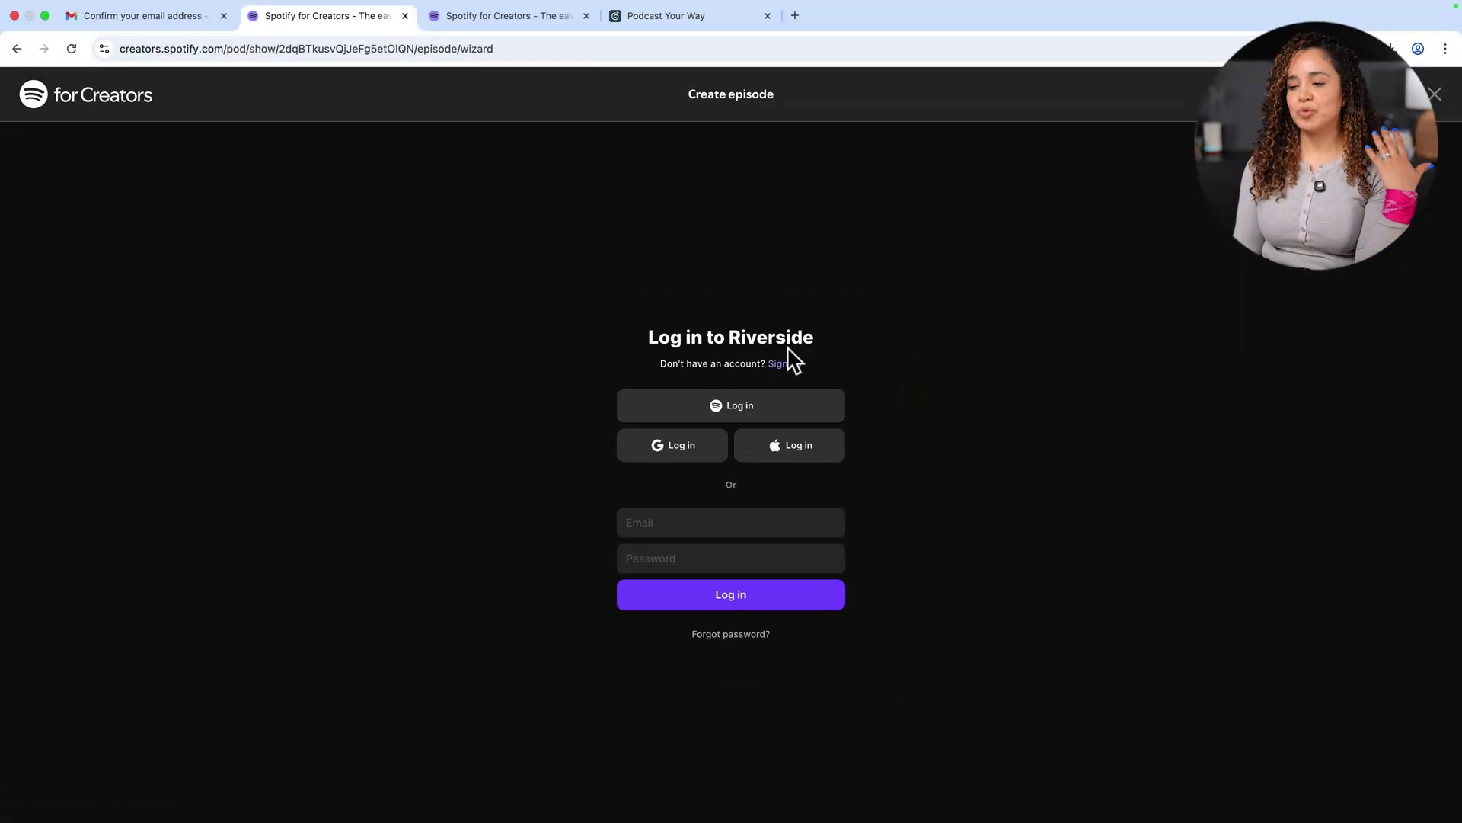
click(670, 446)
click(787, 478)
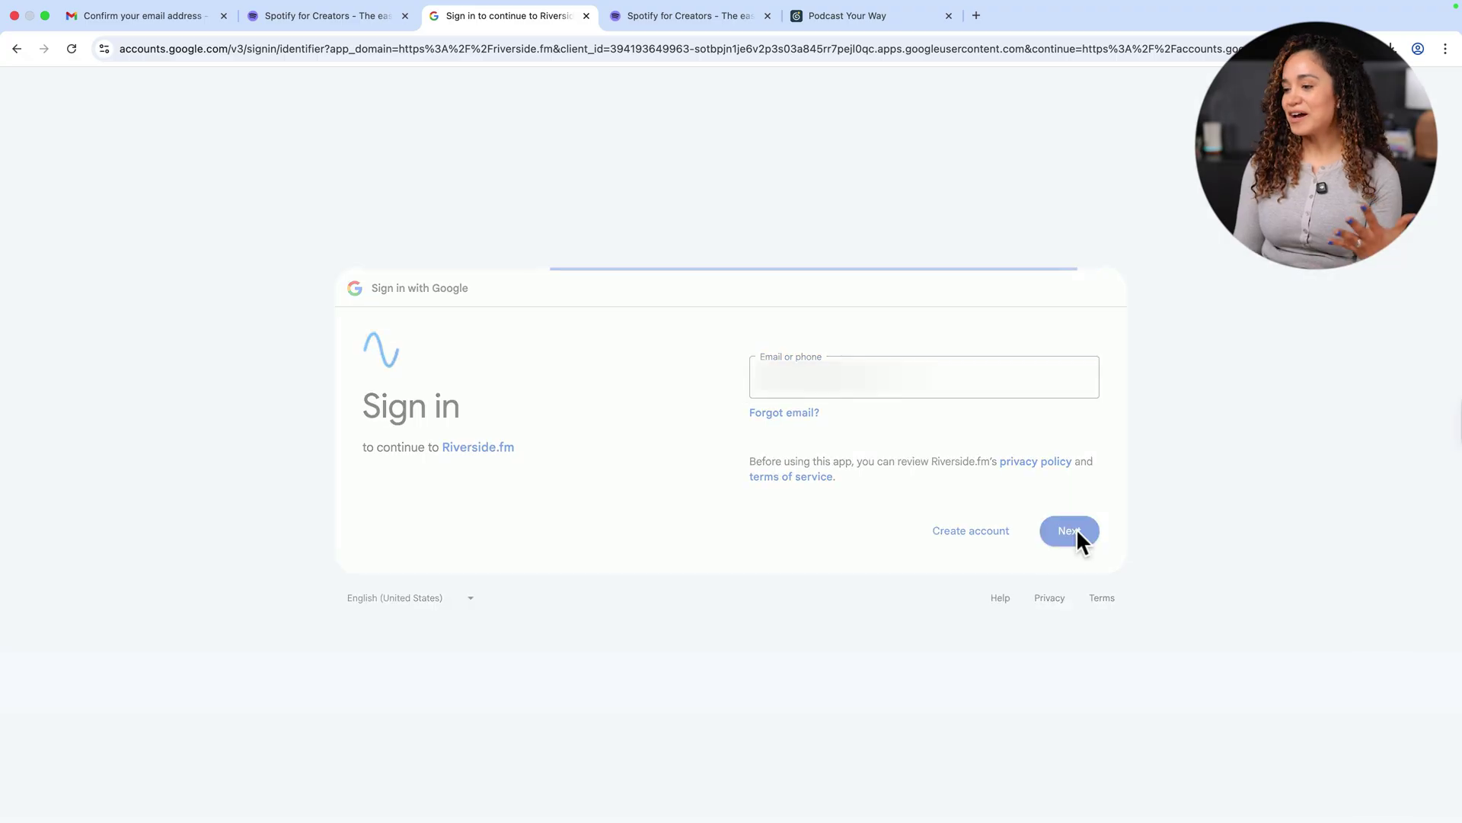
click(1077, 548)
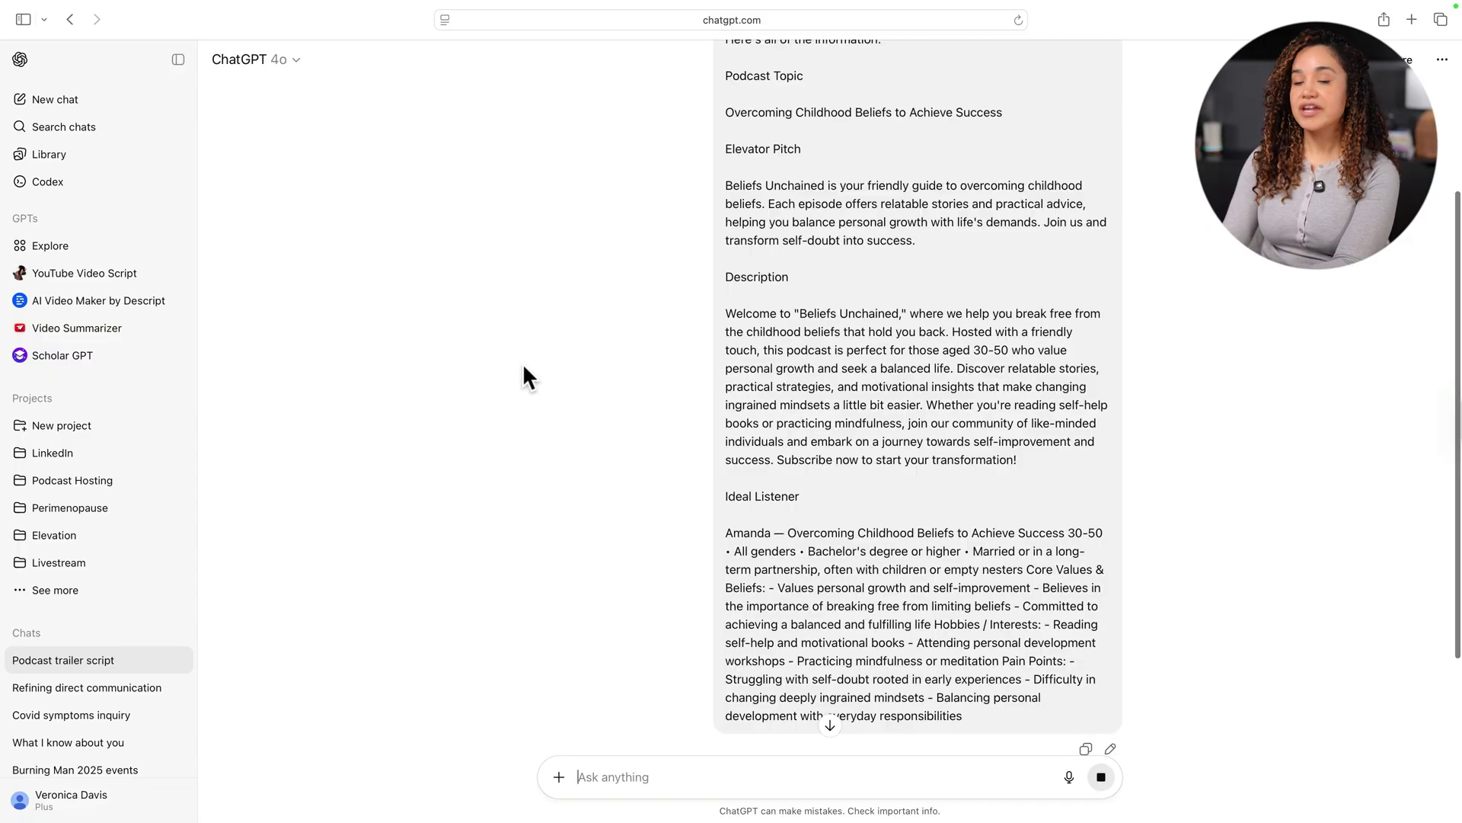
Step: Review ChatGPT's 60-second trailer script, then start a Video & audio recording in Riverside
scroll(870, 440, down, 5)
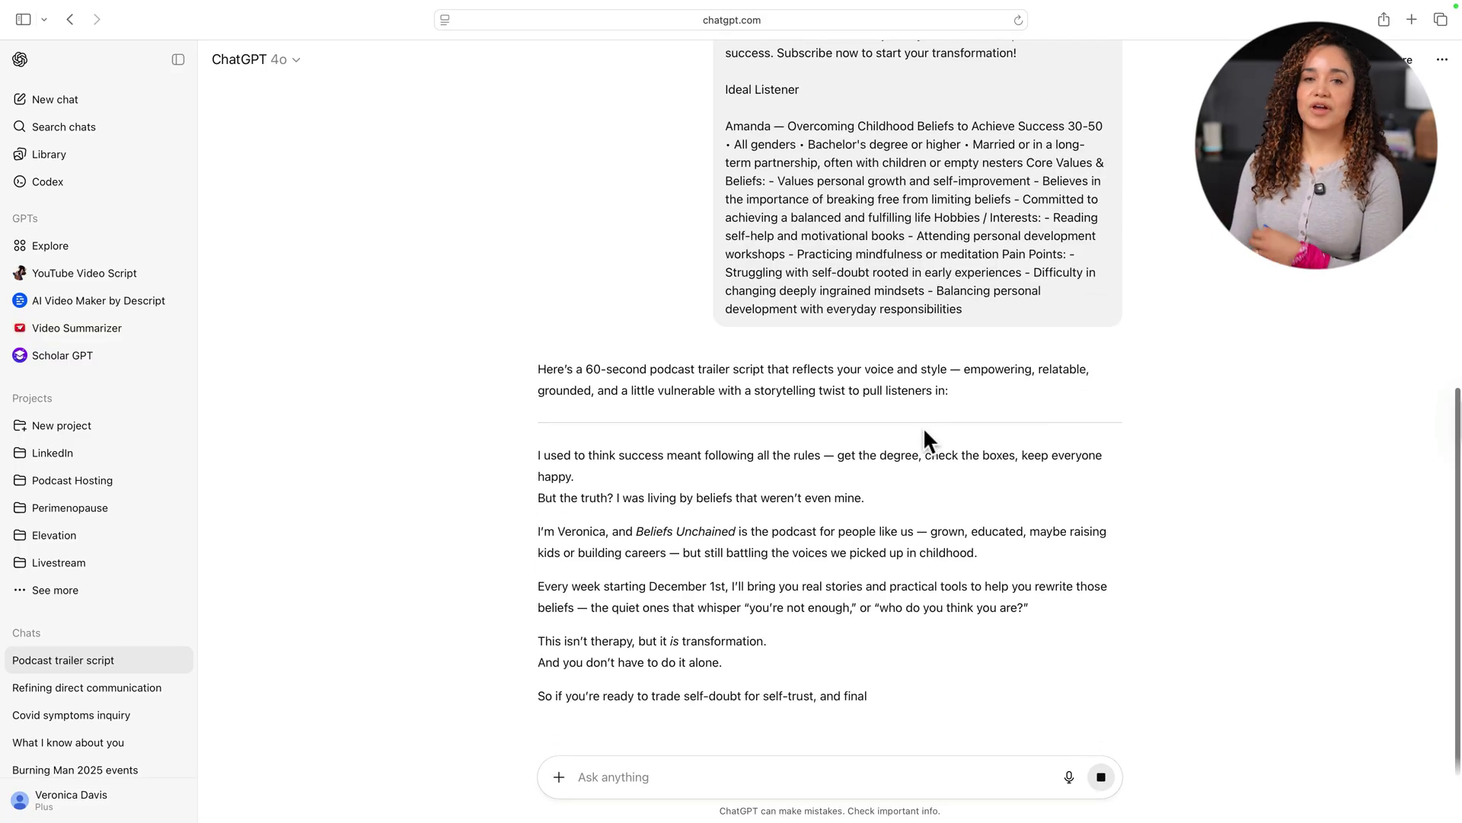
scroll(846, 502, down, 3)
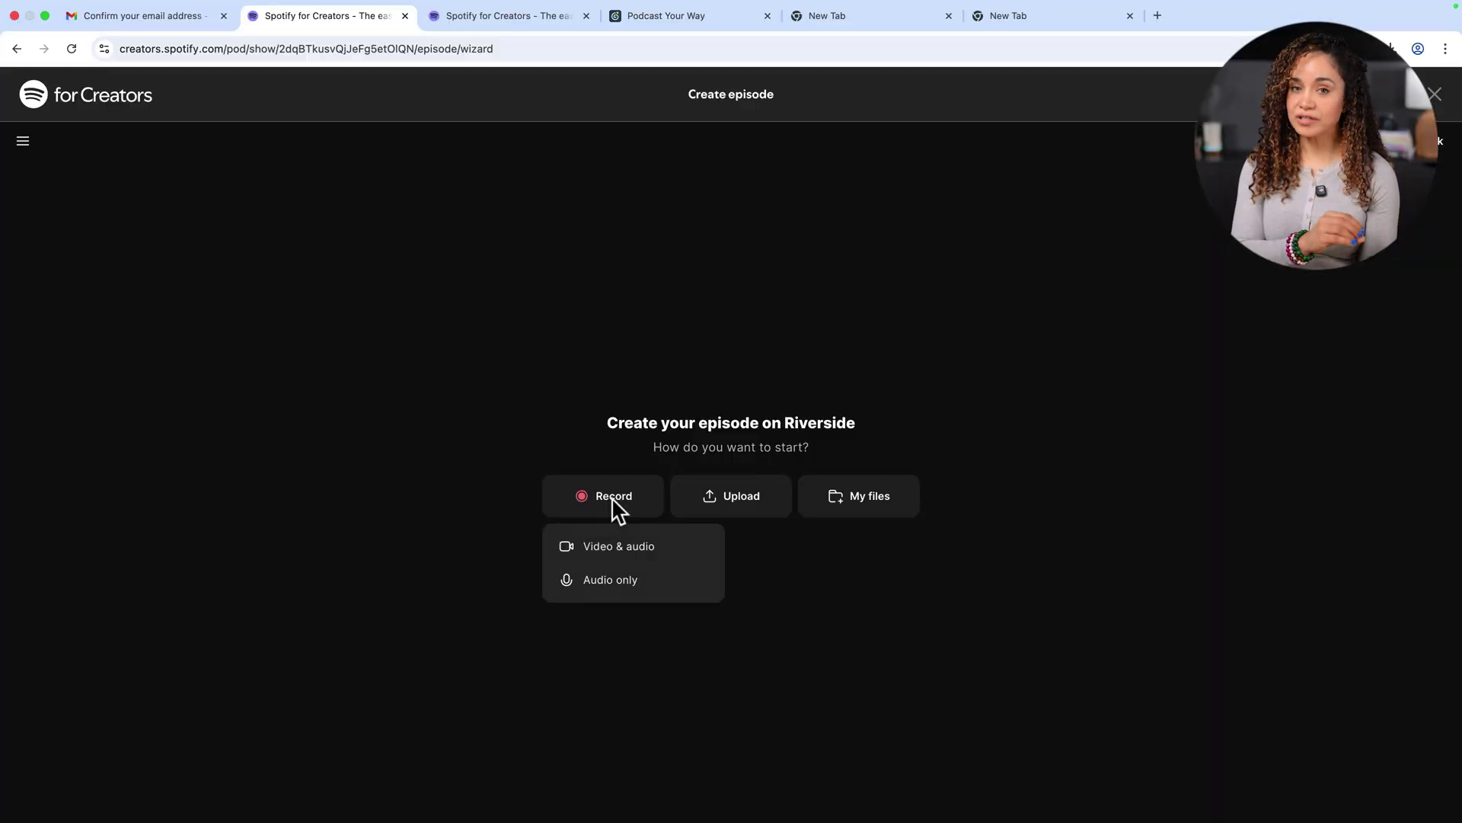
click(632, 550)
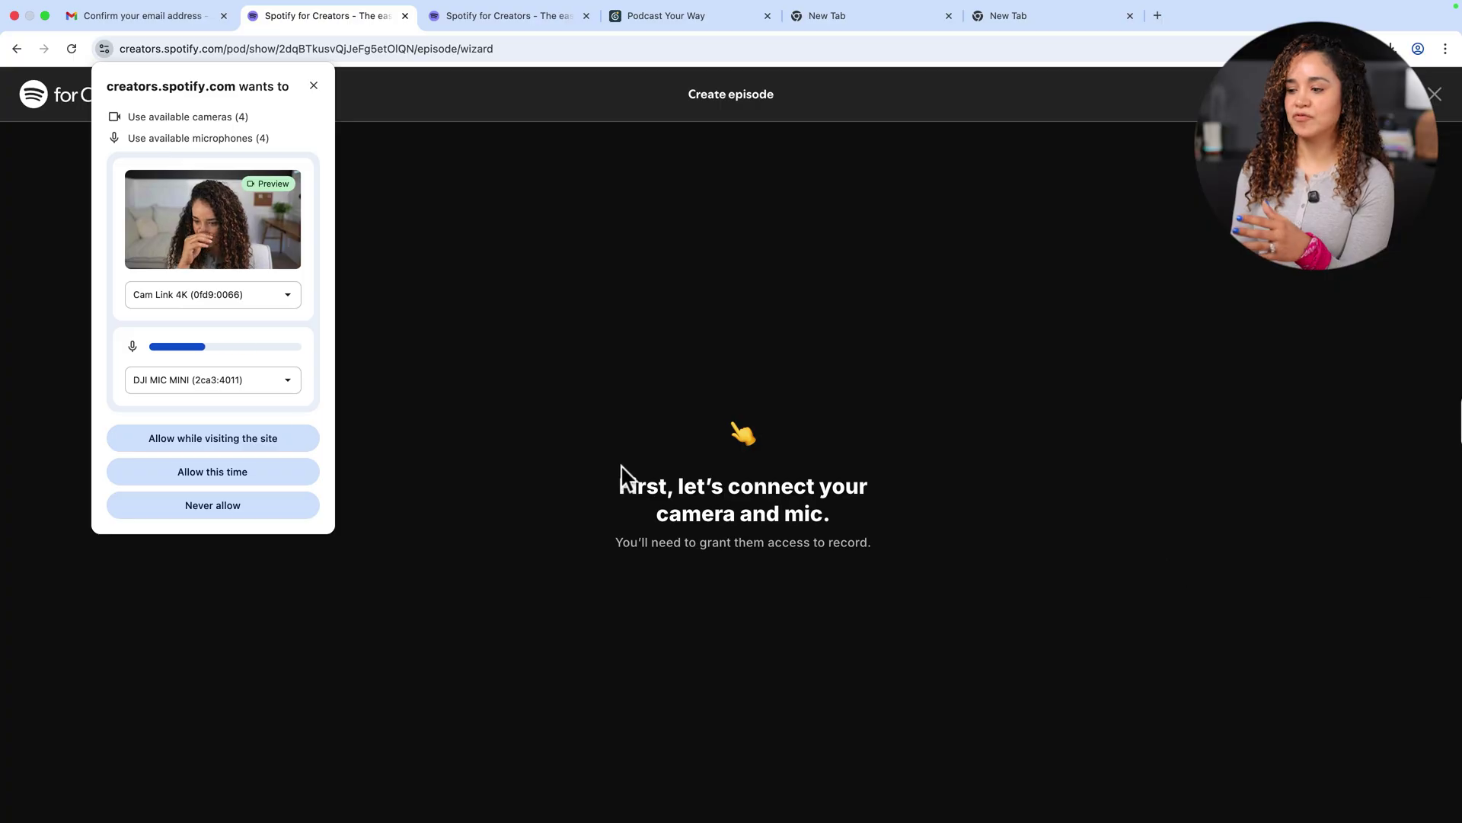
Step: Allow the site to use the camera and microphone while visiting
click(221, 438)
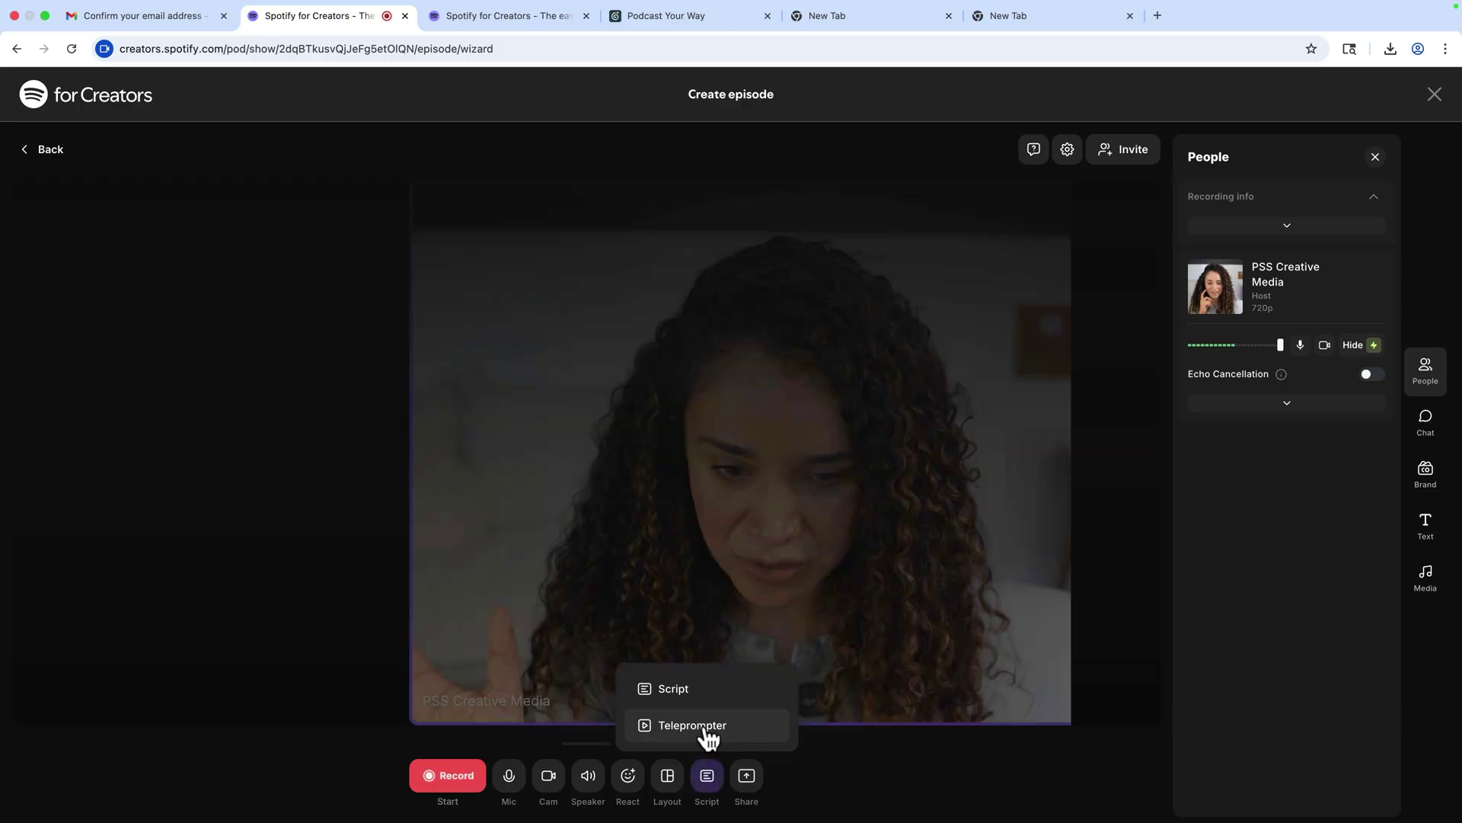
Step: Paste the trailer script into the Riverside teleprompter
click(693, 725)
click(442, 364)
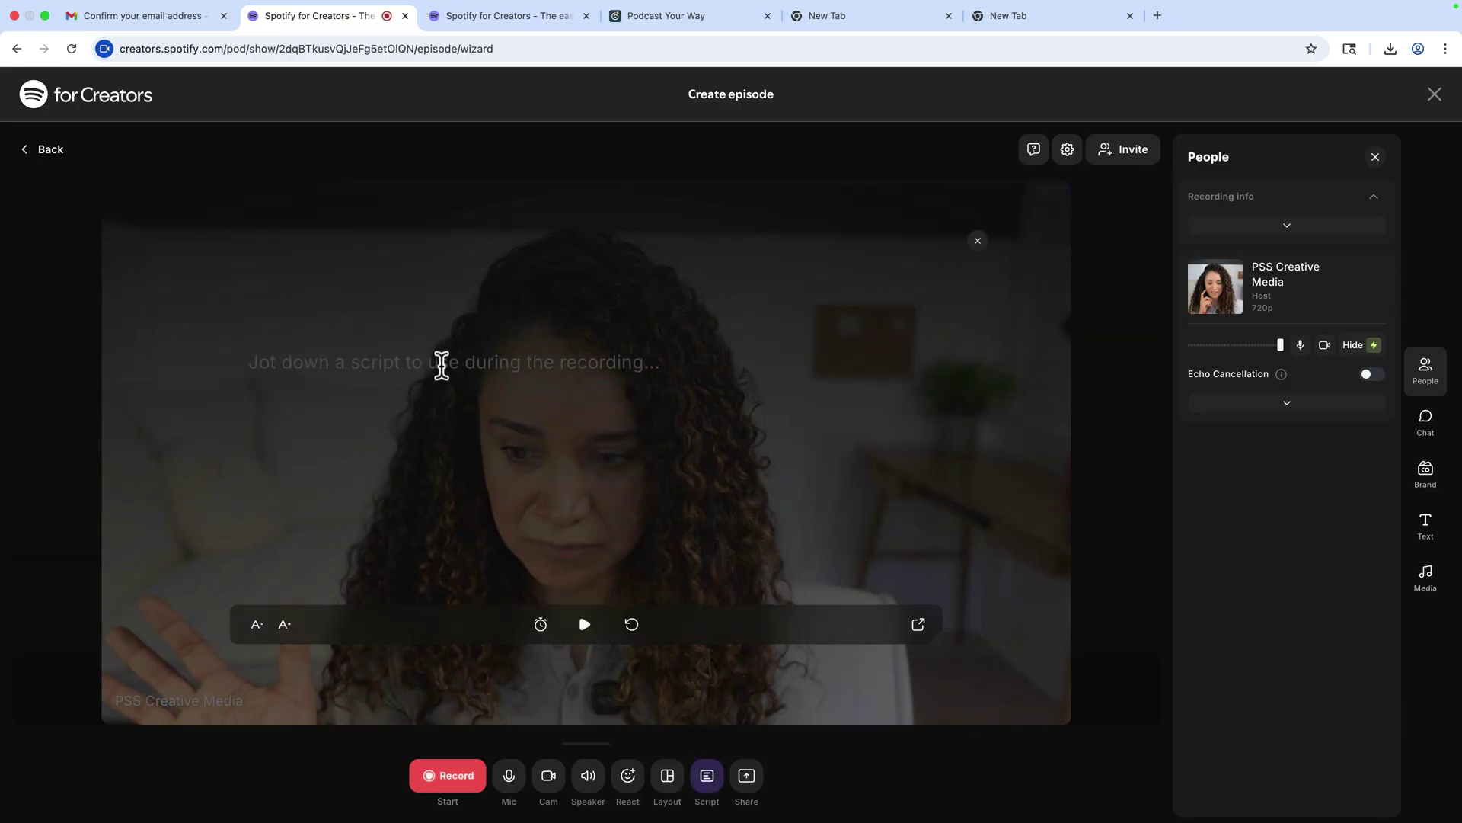
key(super+v)
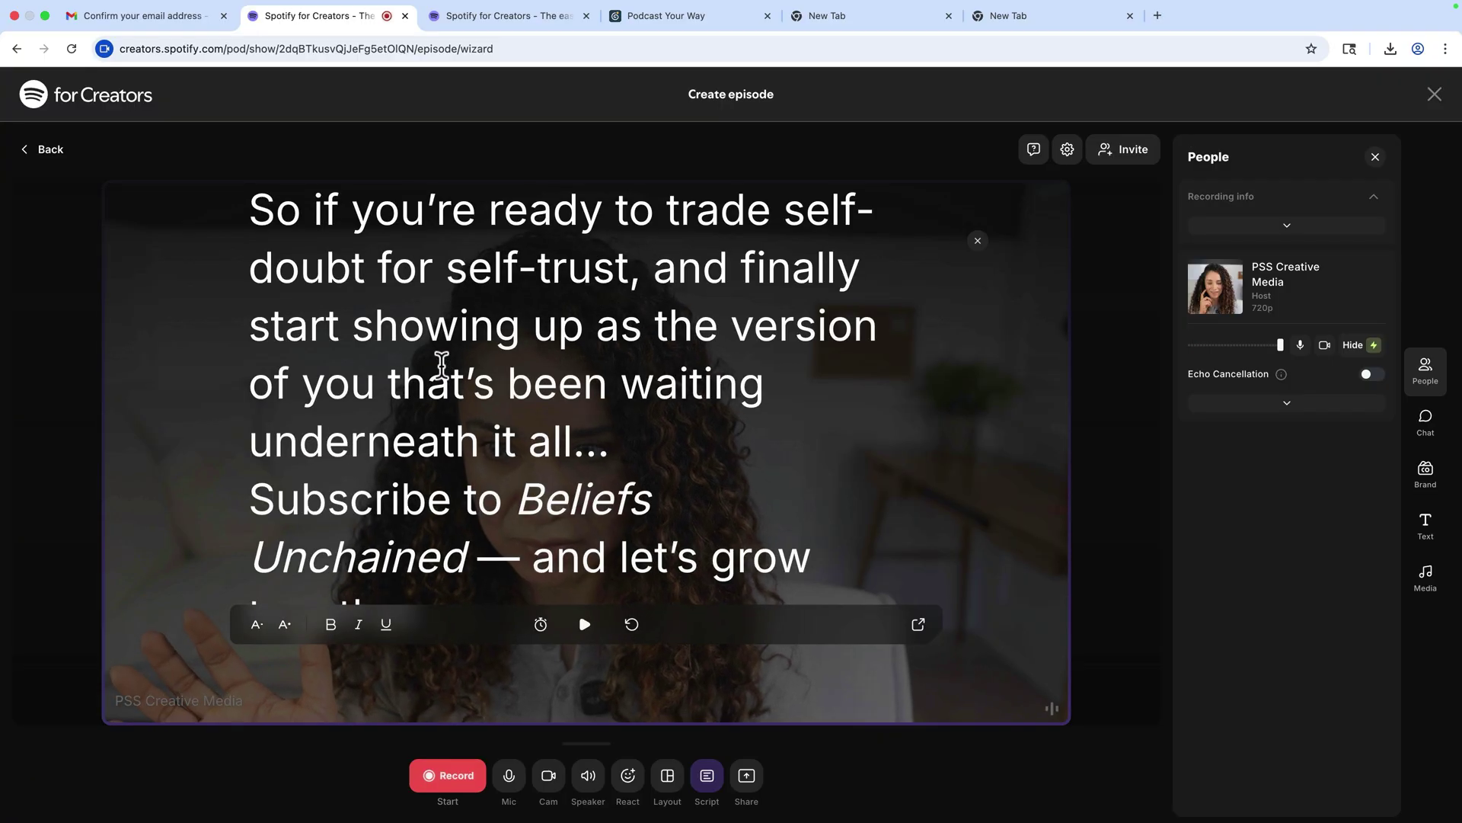
scroll(442, 364, up, 15)
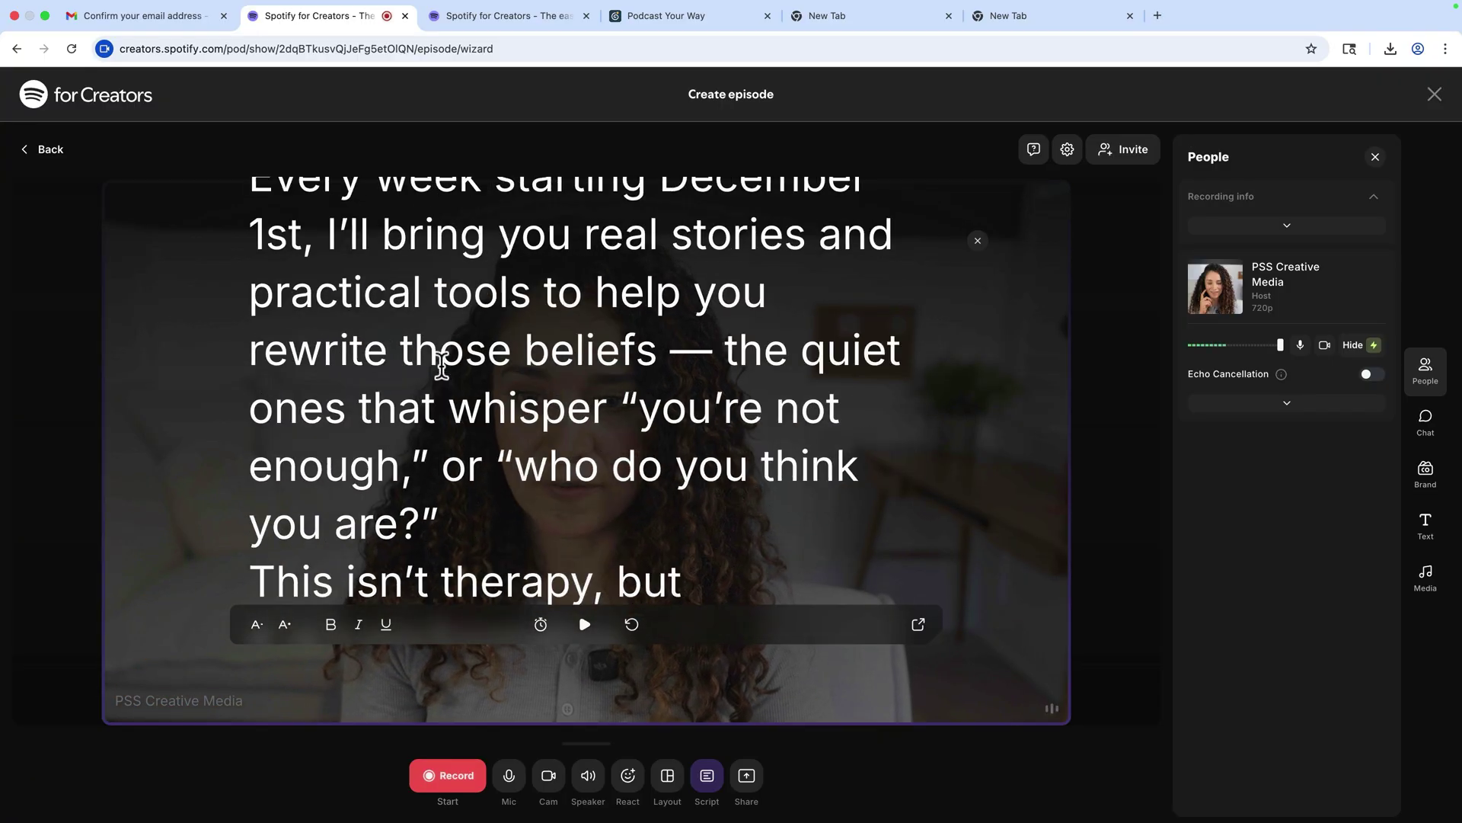
scroll(442, 364, up, 5)
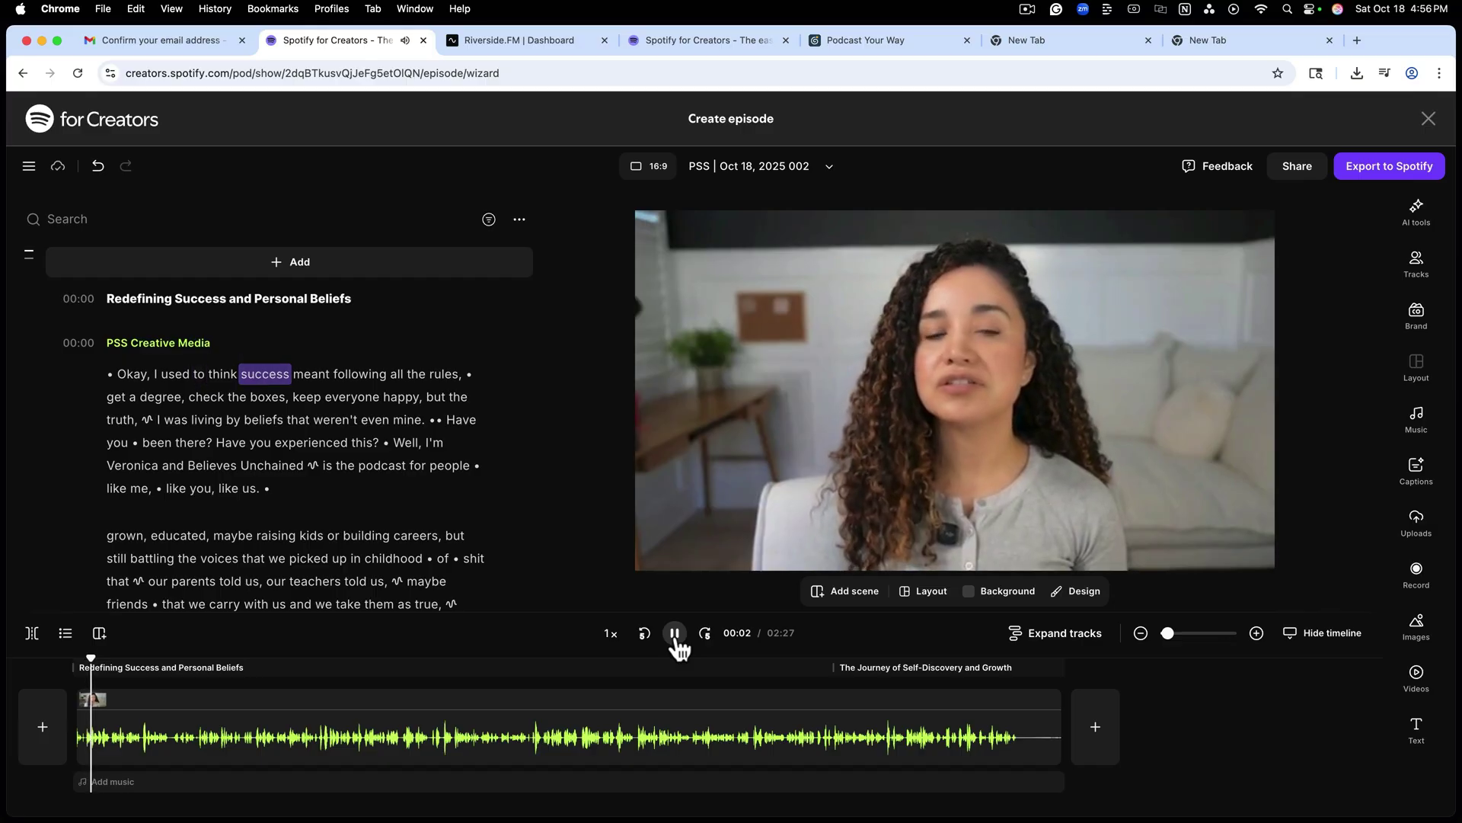
Step: Pause playback of the 2:27 trailer take and scroll through its transcript
click(676, 636)
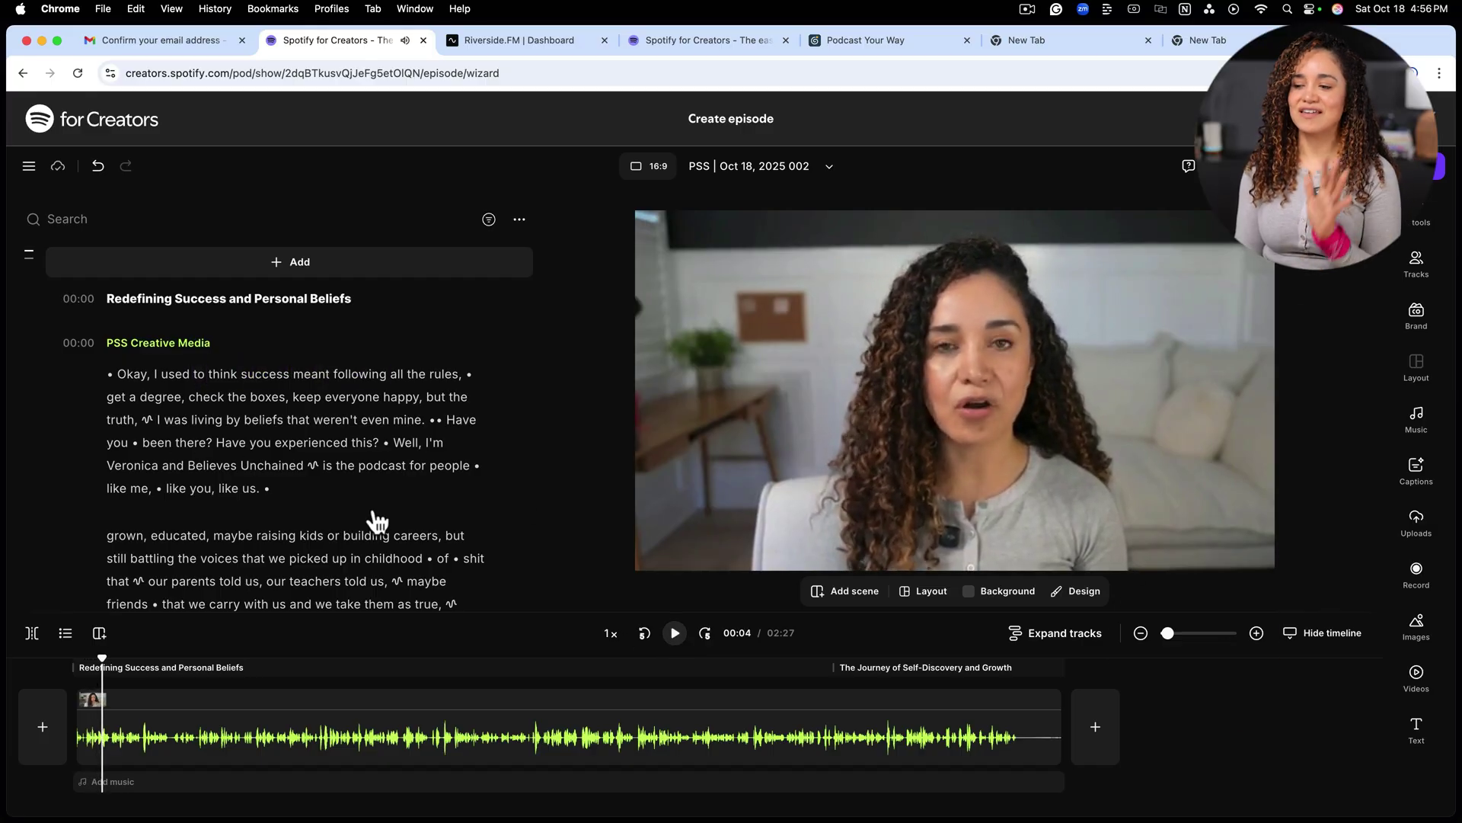
scroll(348, 463, down, 1)
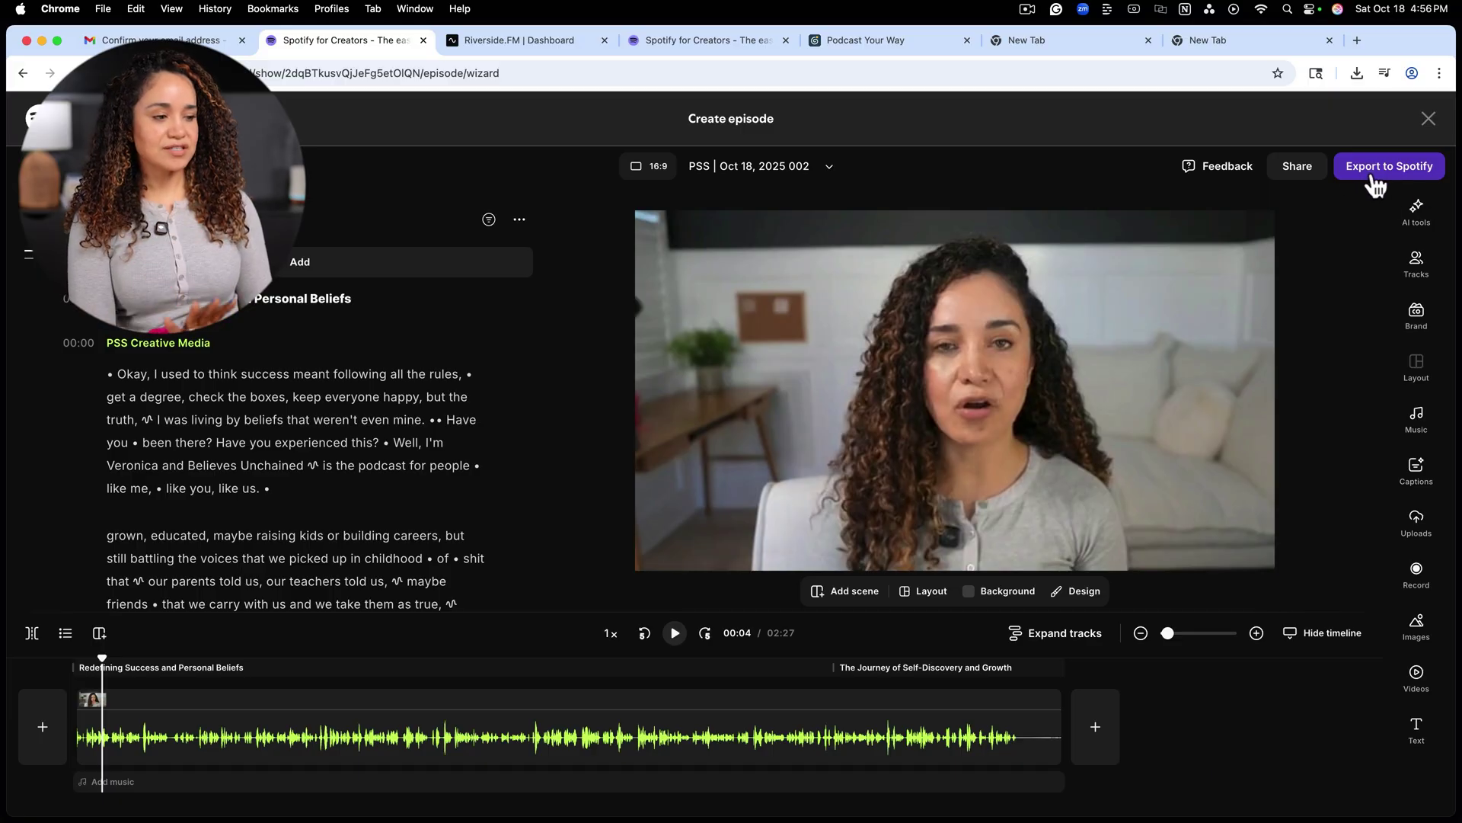
Step: Export the video to Spotify at 2160p 4K with Normalize audio levels and Remove background noise on
click(1390, 173)
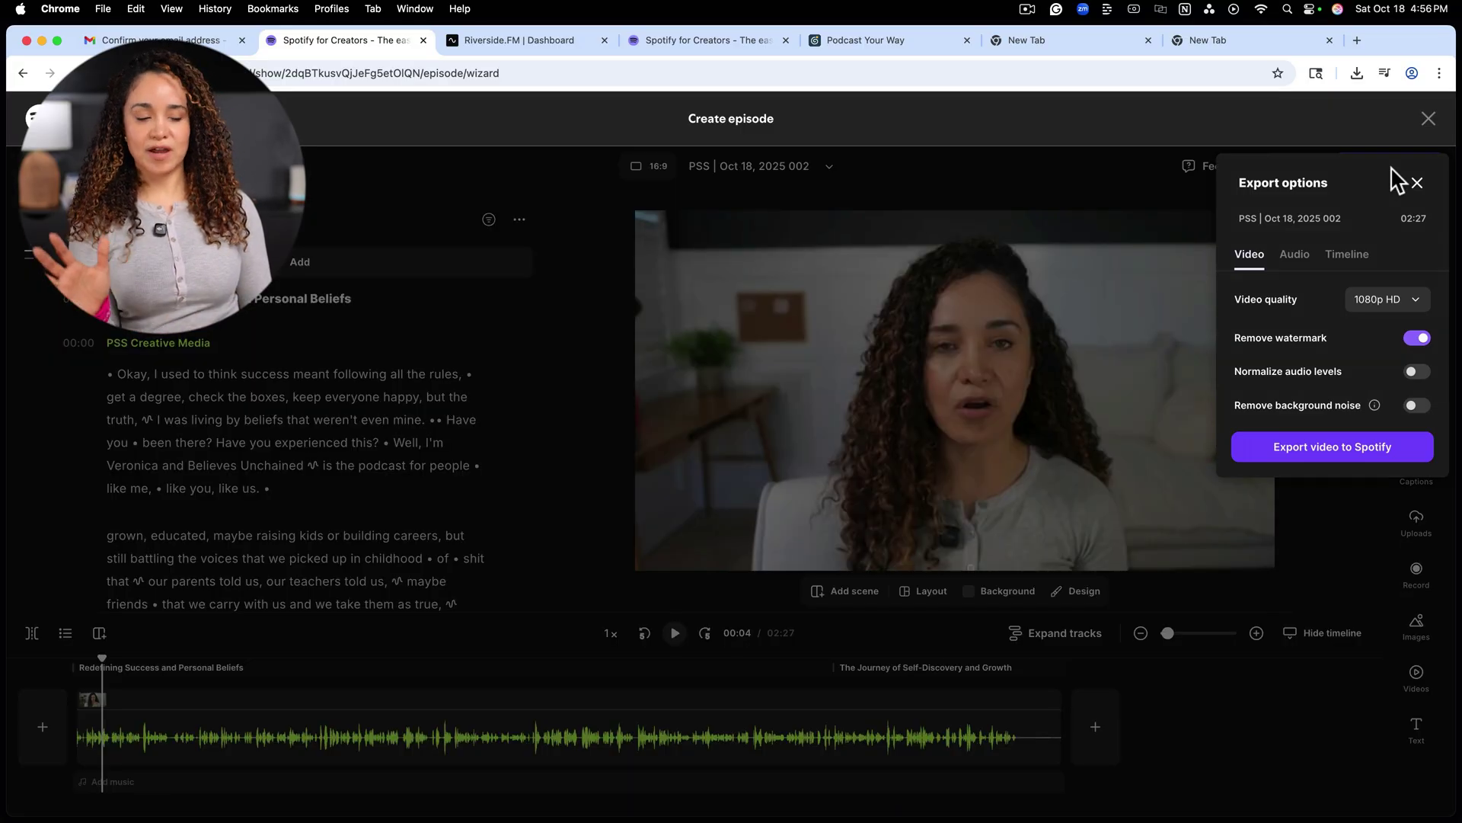
click(1392, 412)
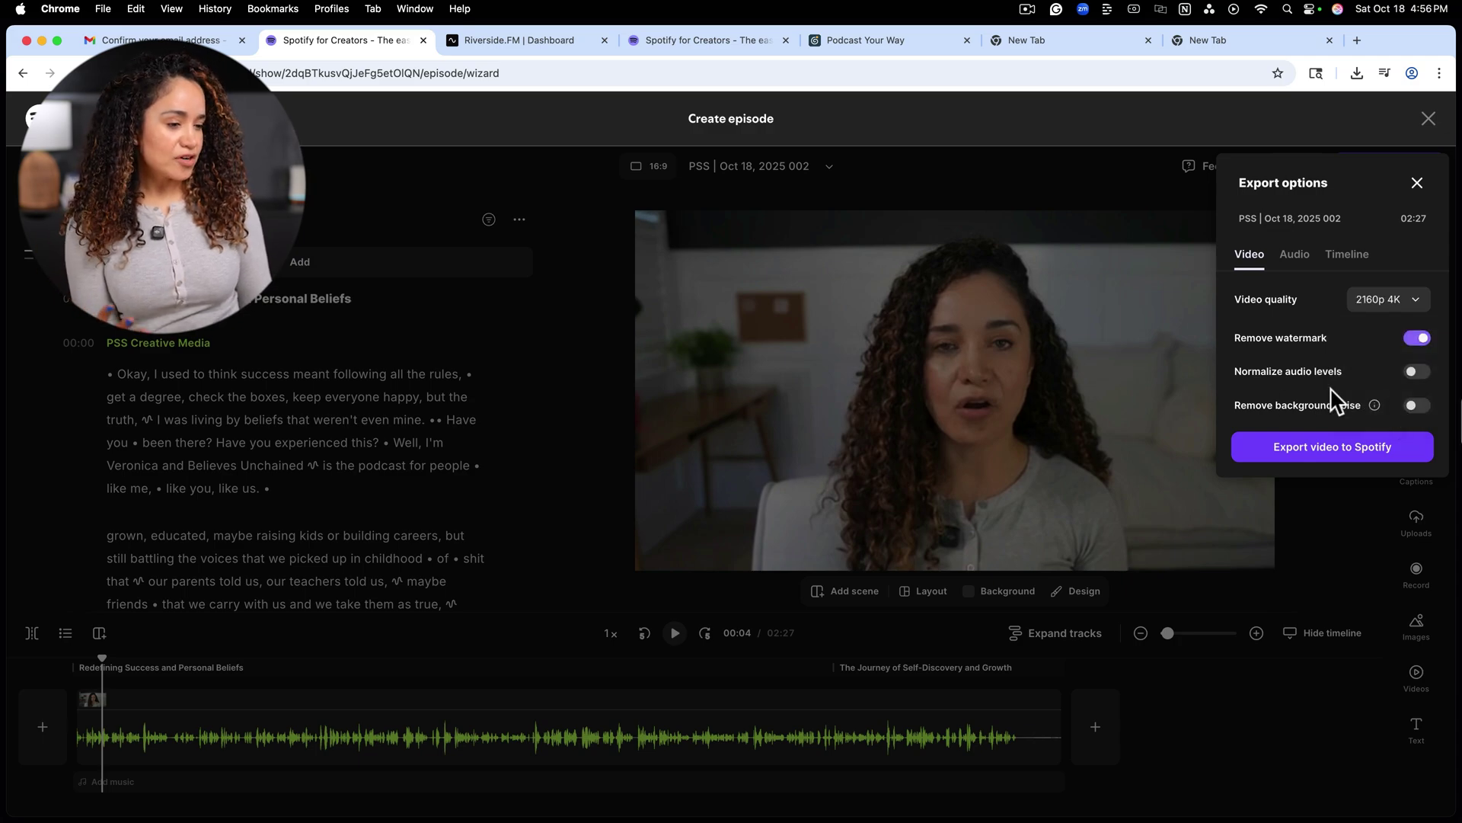
click(1415, 371)
click(1416, 405)
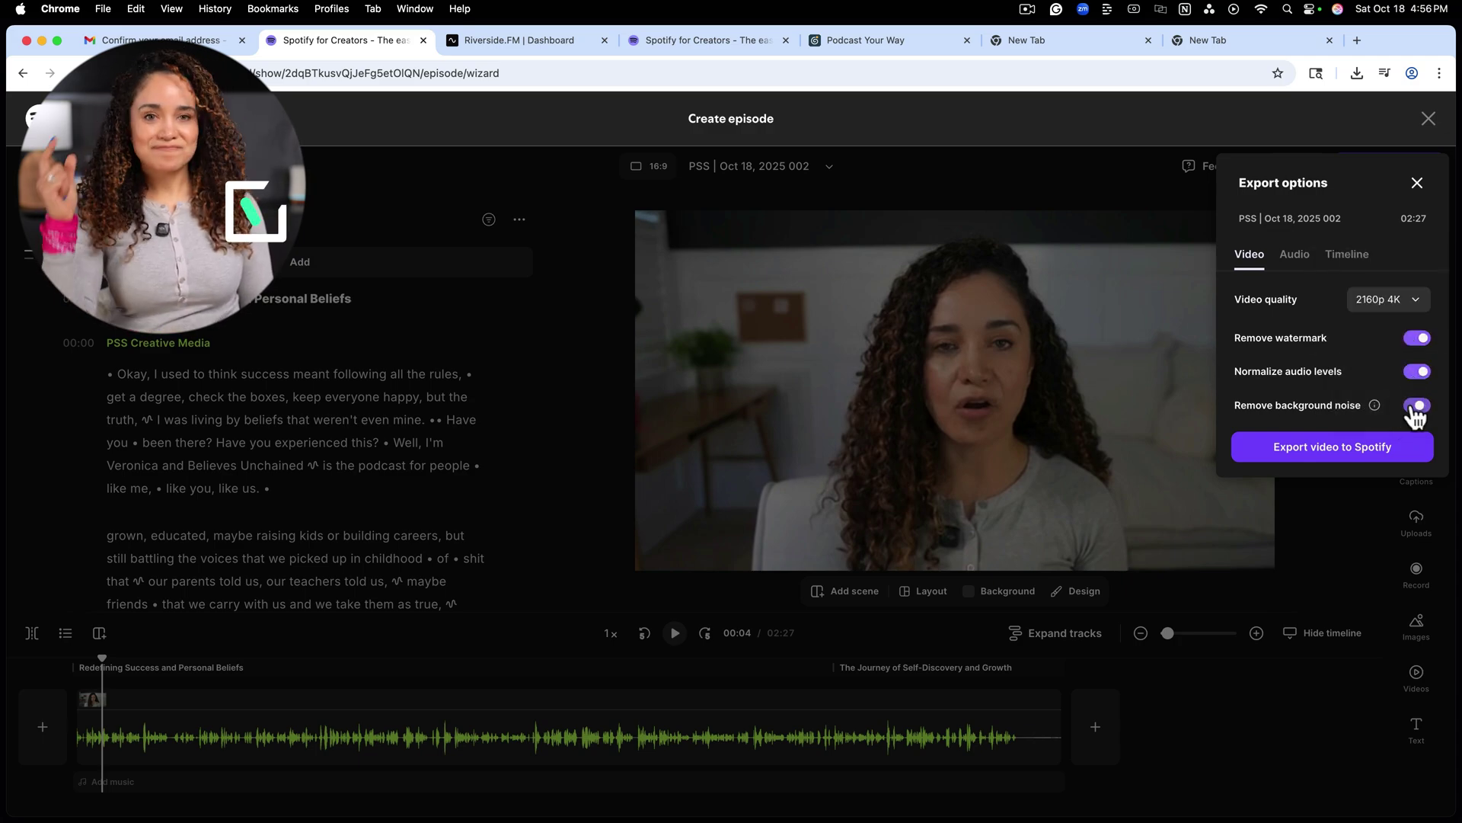
click(1338, 460)
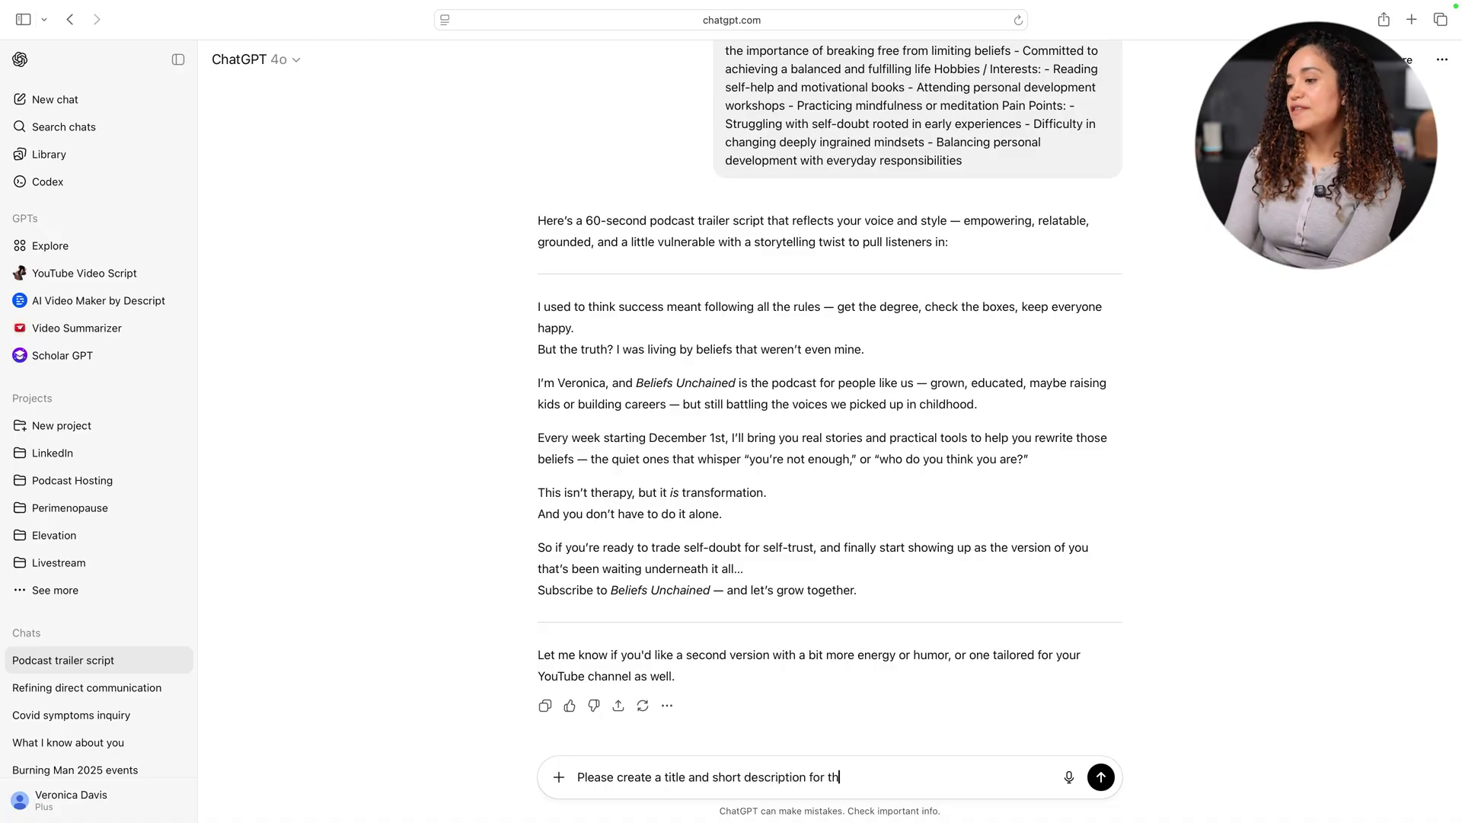
Step: Request a title and description, and fill the Title field with 'It's Time to Break the Rules You Didn't Choose'
key(Return)
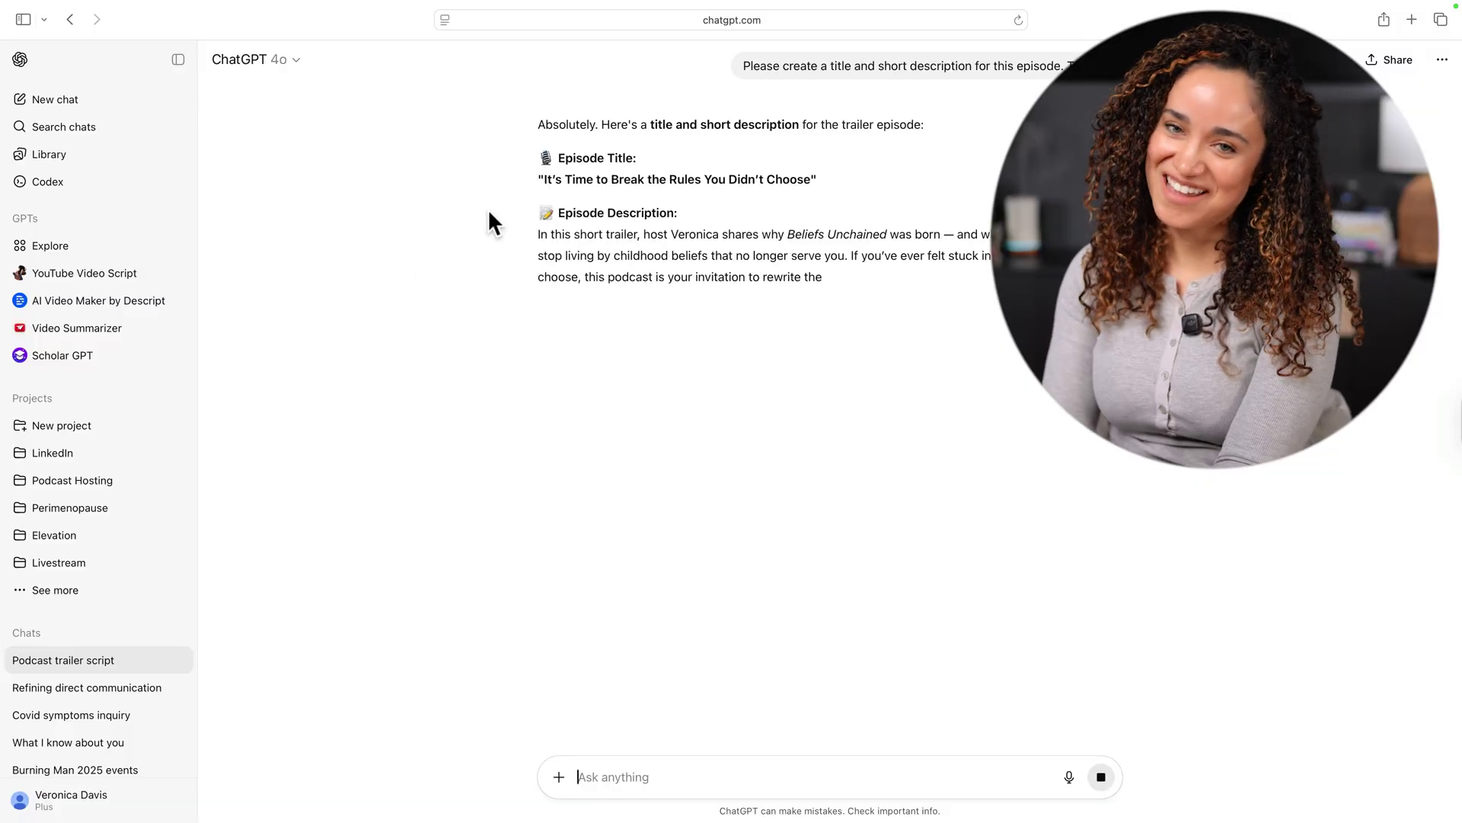
drag(497, 180, 807, 180)
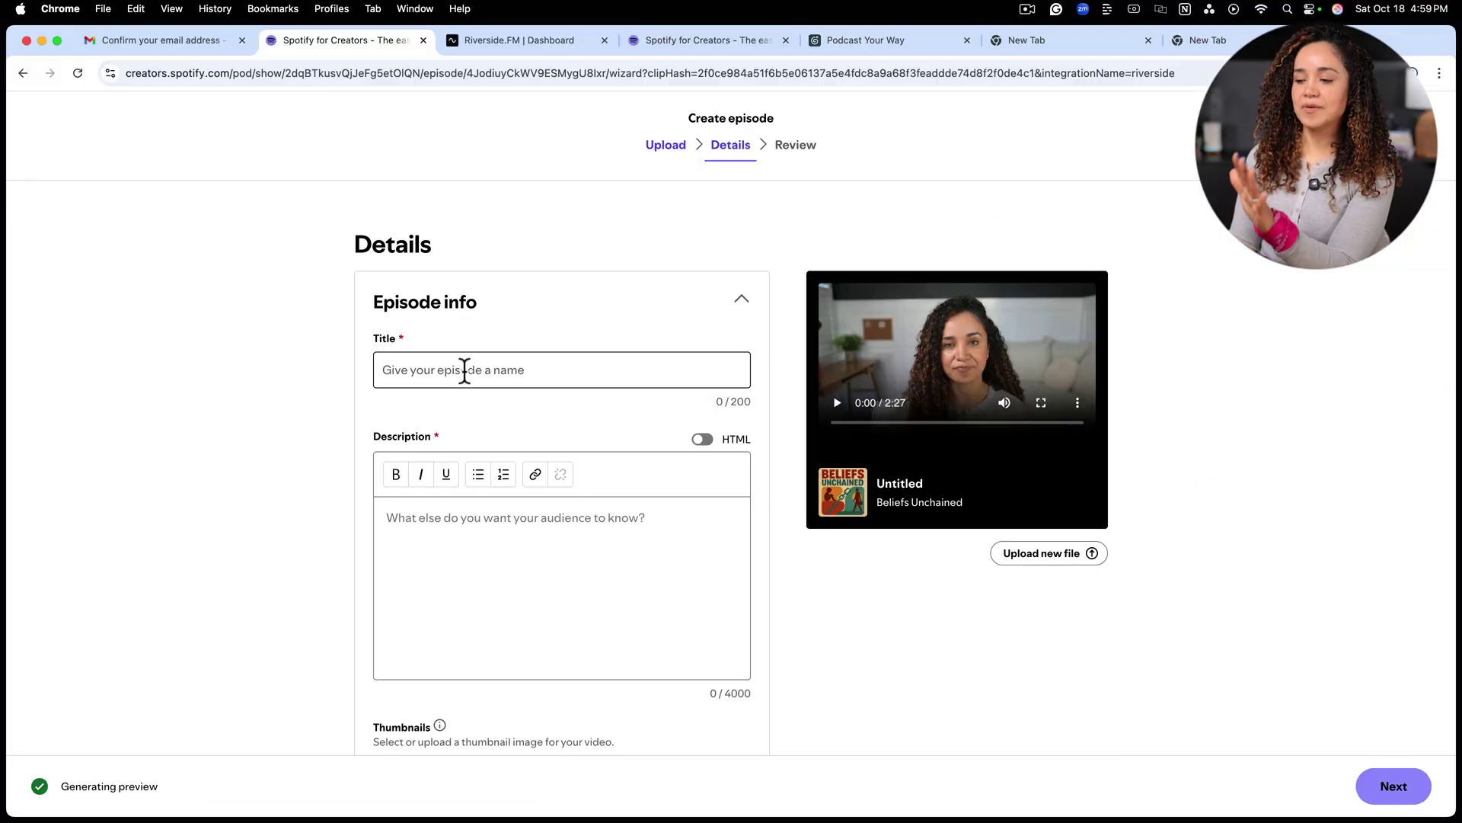
click(466, 369)
text(It’s Time to Break the Rules You Didn’t Choose)
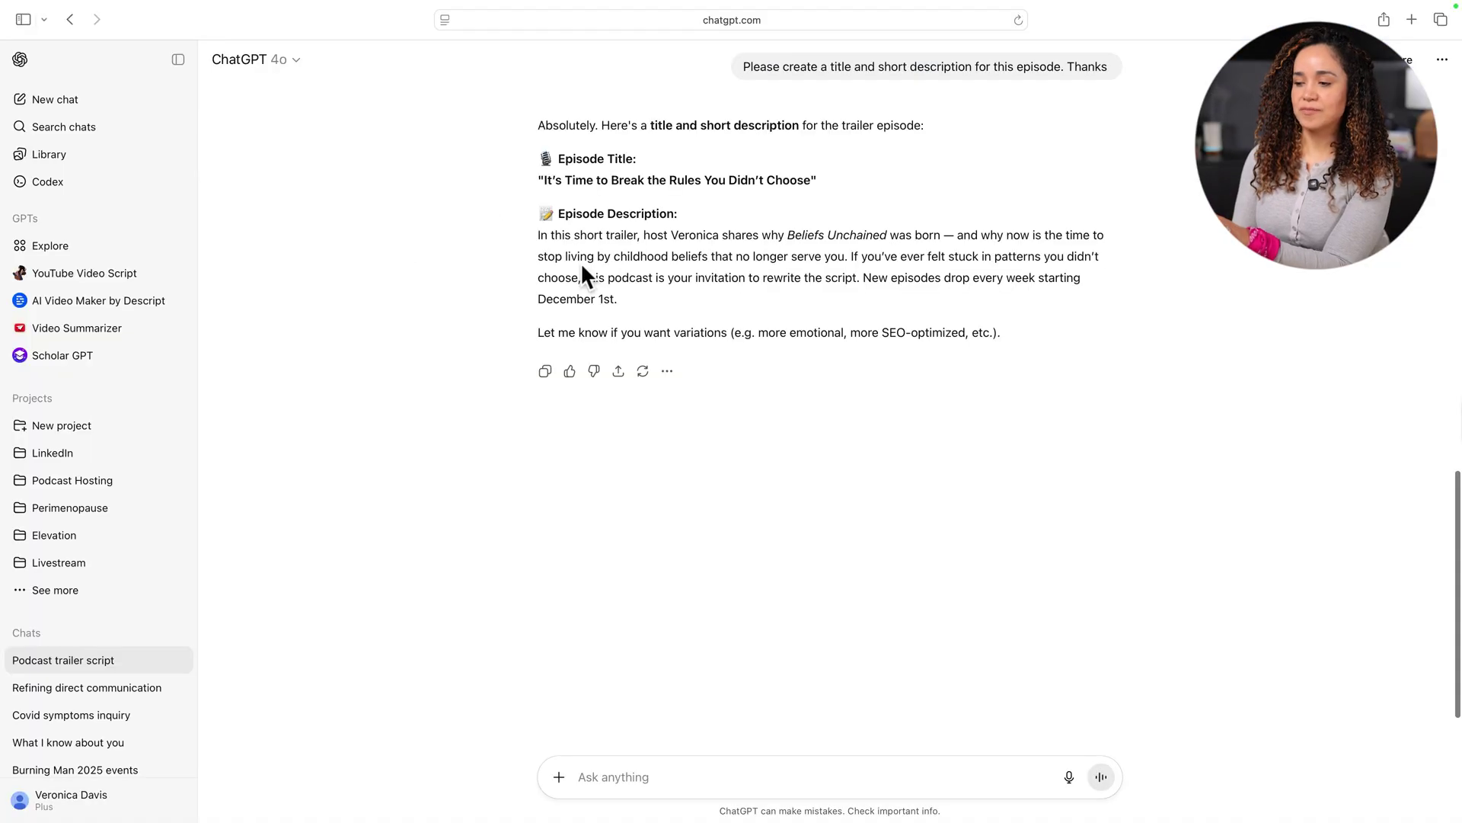
drag(537, 235, 666, 299)
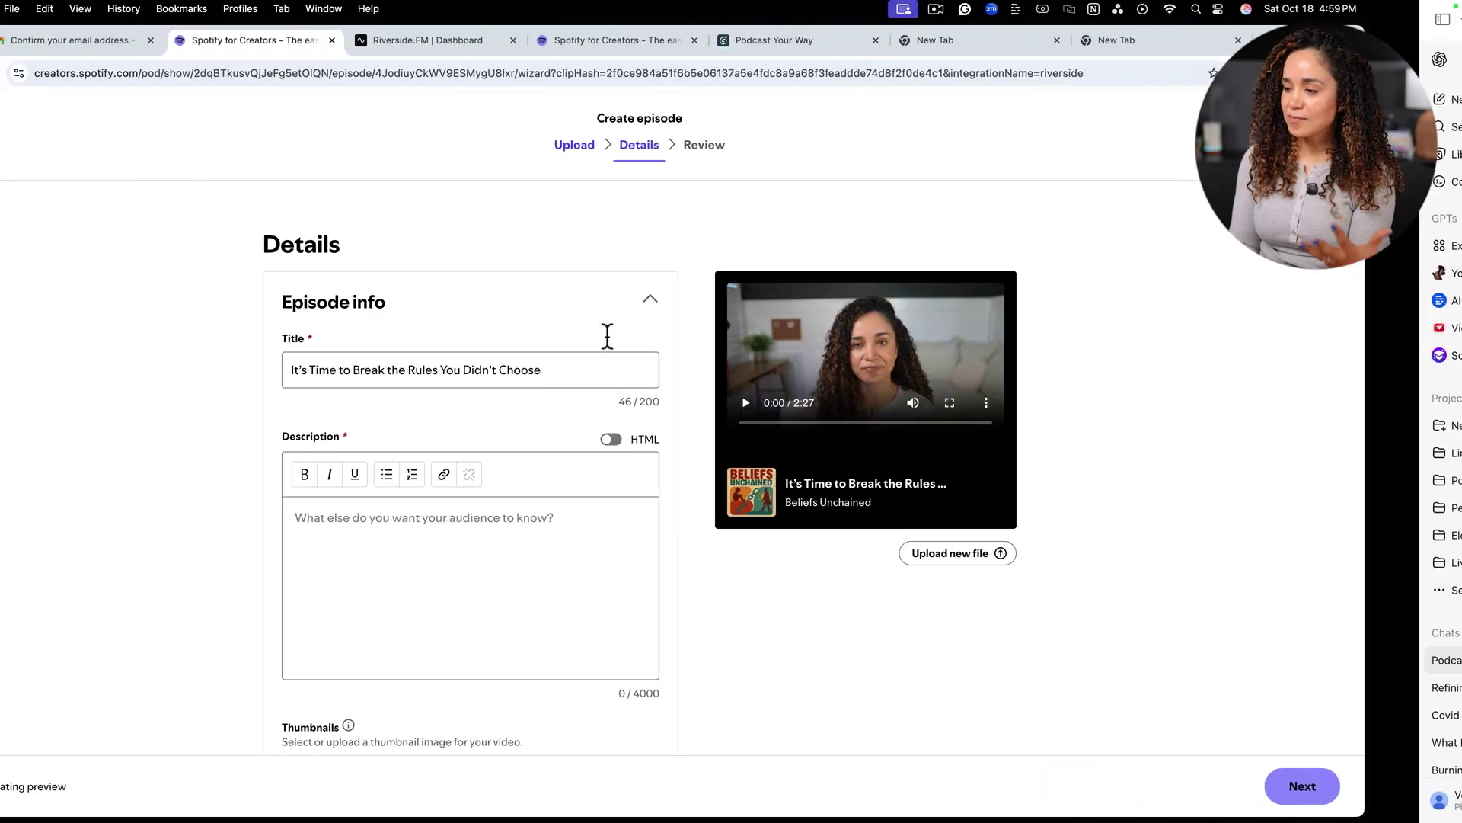
Step: Add the episode description and pick the third thumbnail frame
click(500, 528)
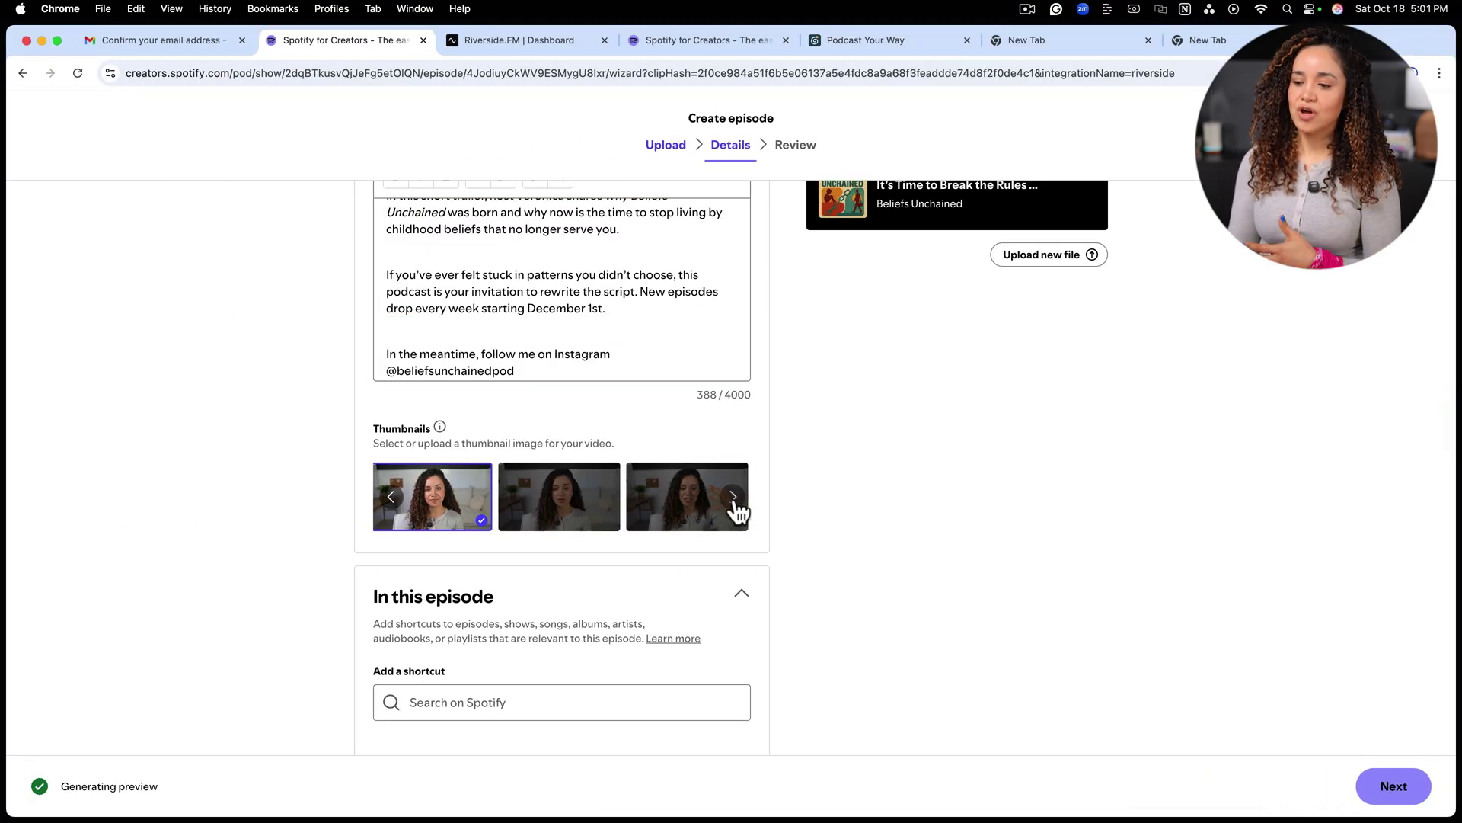
click(734, 497)
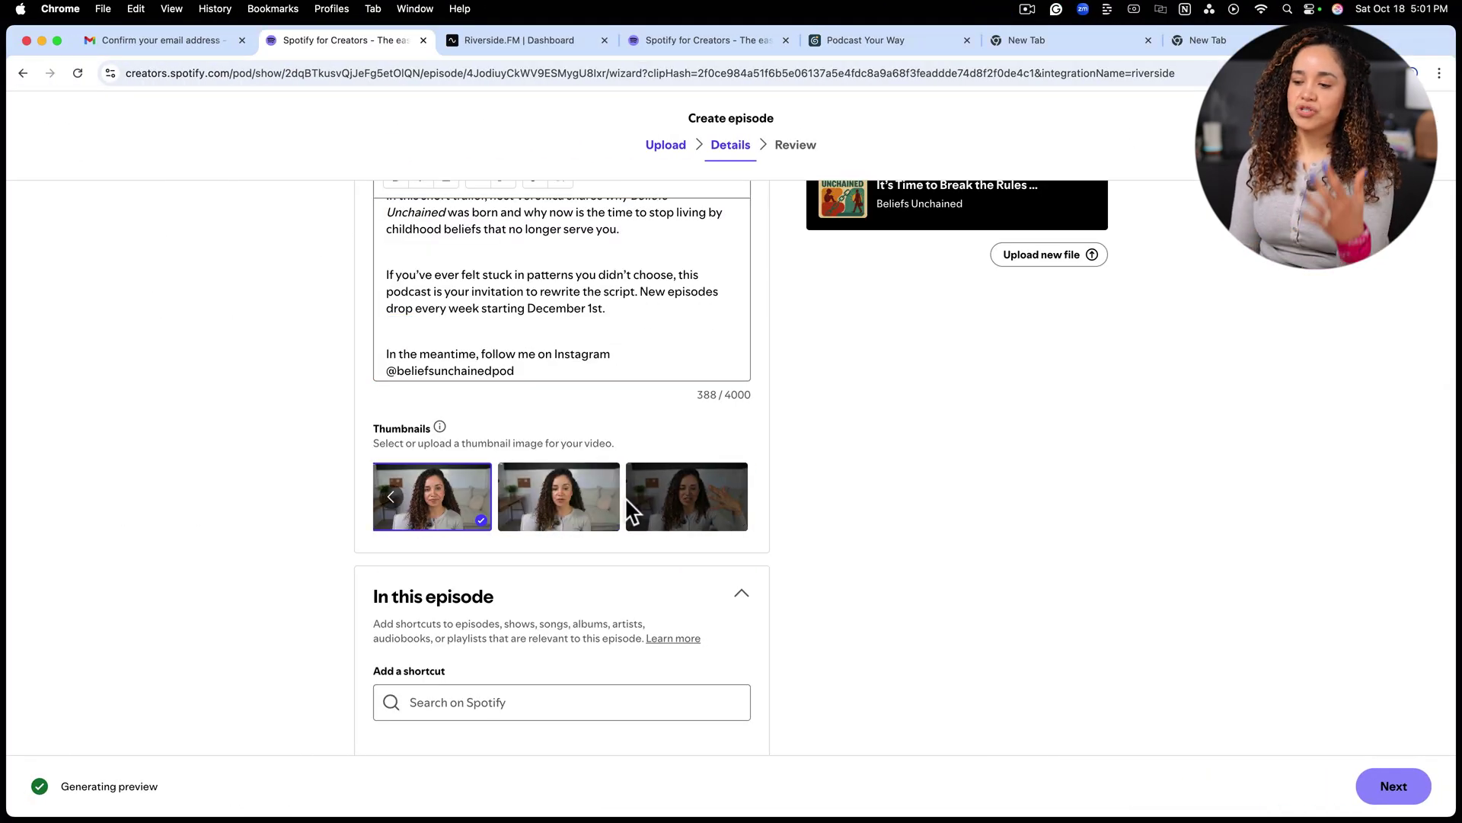
click(564, 518)
click(686, 510)
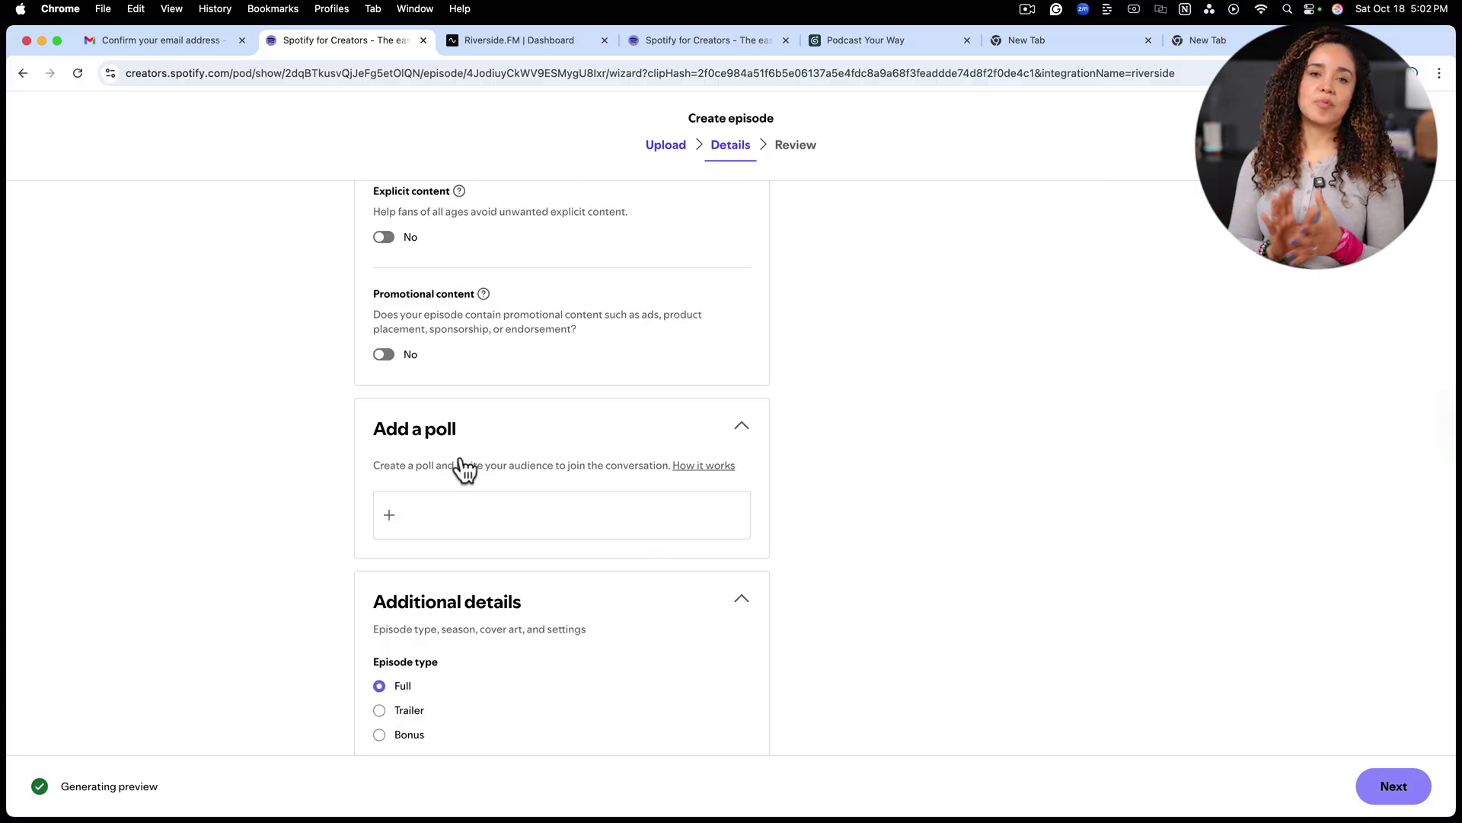
Step: Publish a poll on the episode with options 'Not enough', 'Can't change' and 'Powerless'
click(427, 515)
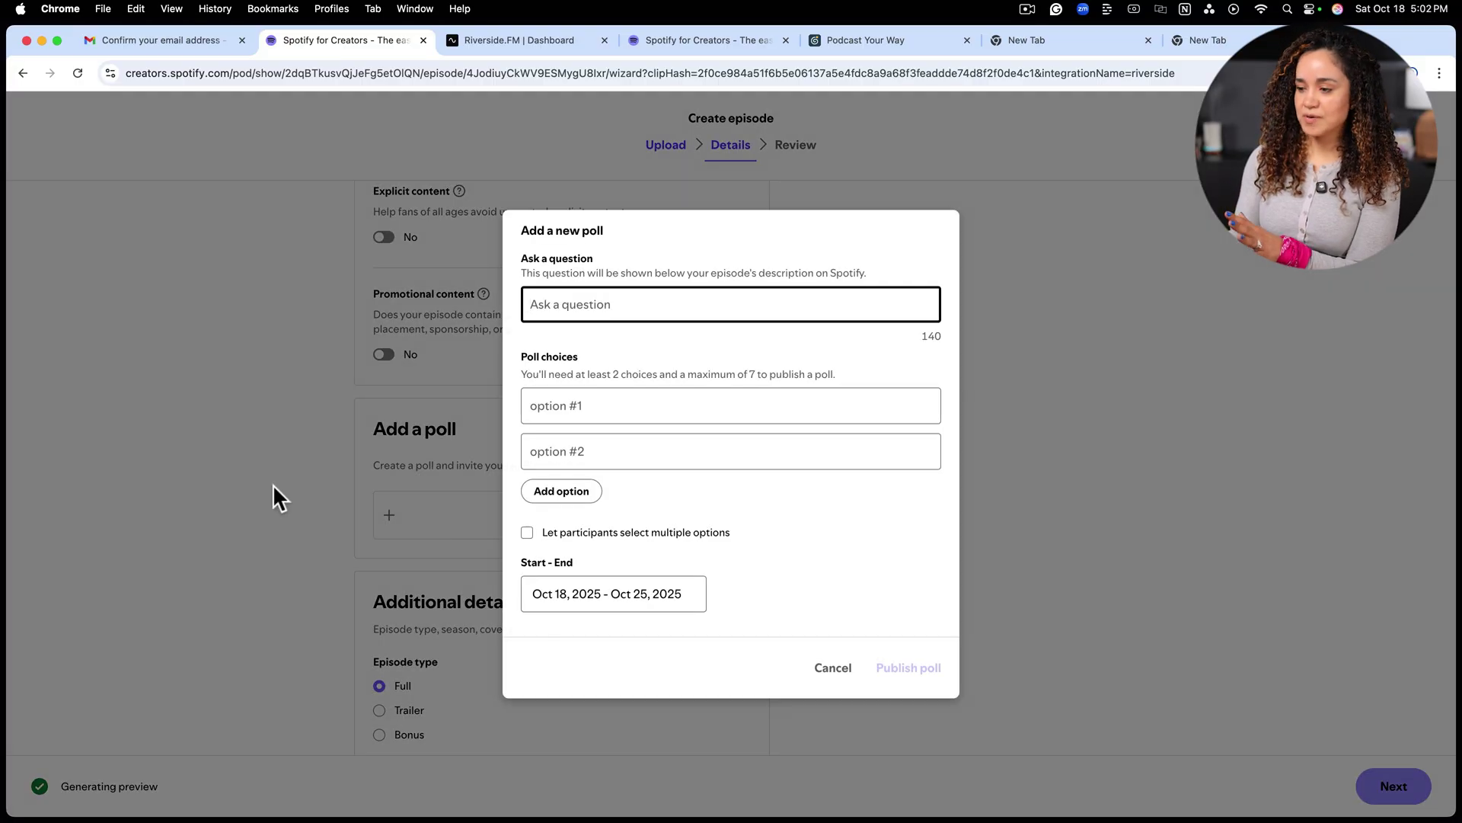
text(?)
key(Tab)
text(Not enough)
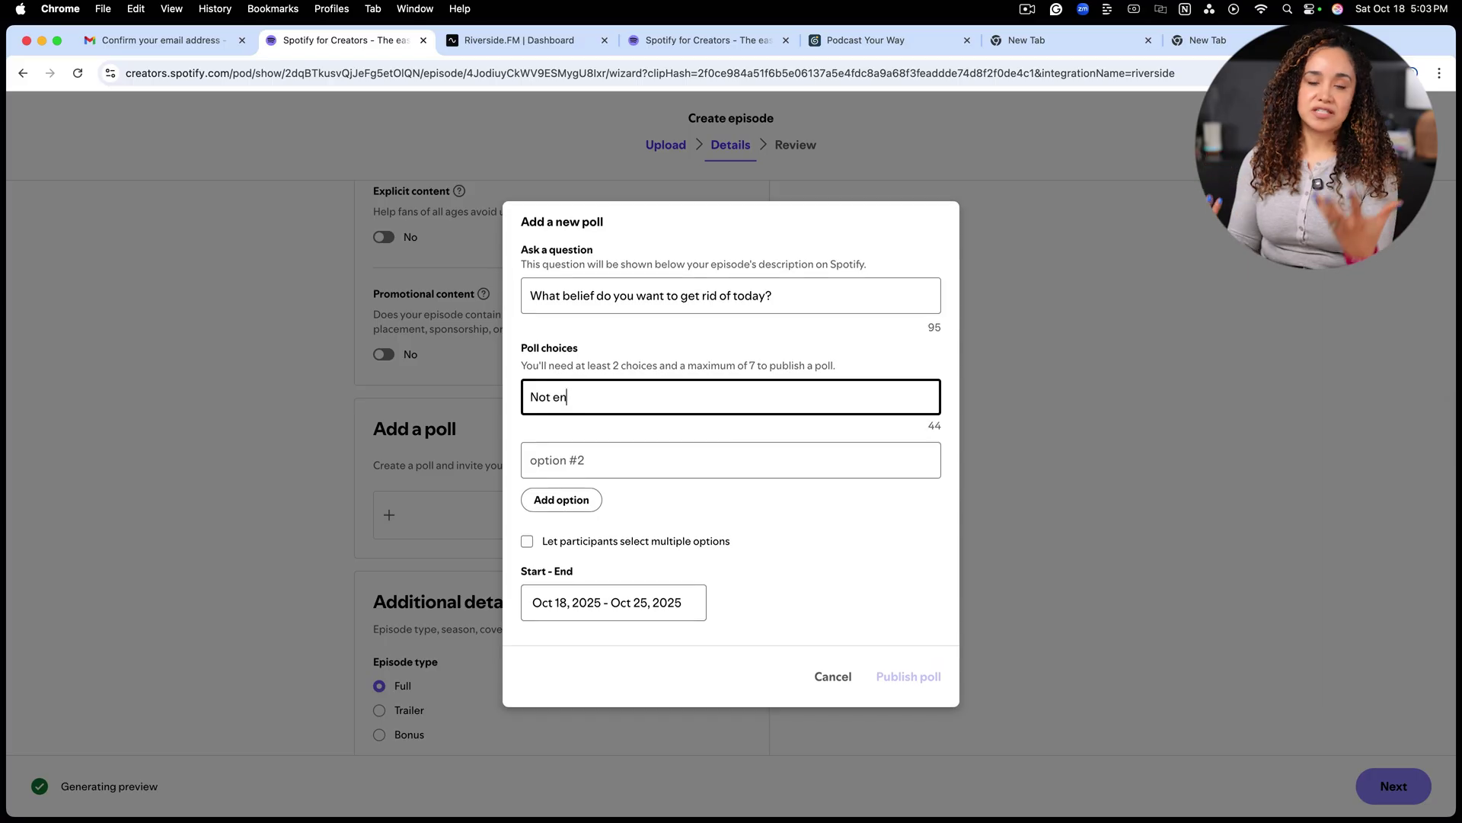
key(Tab)
text(Can't change)
click(561, 496)
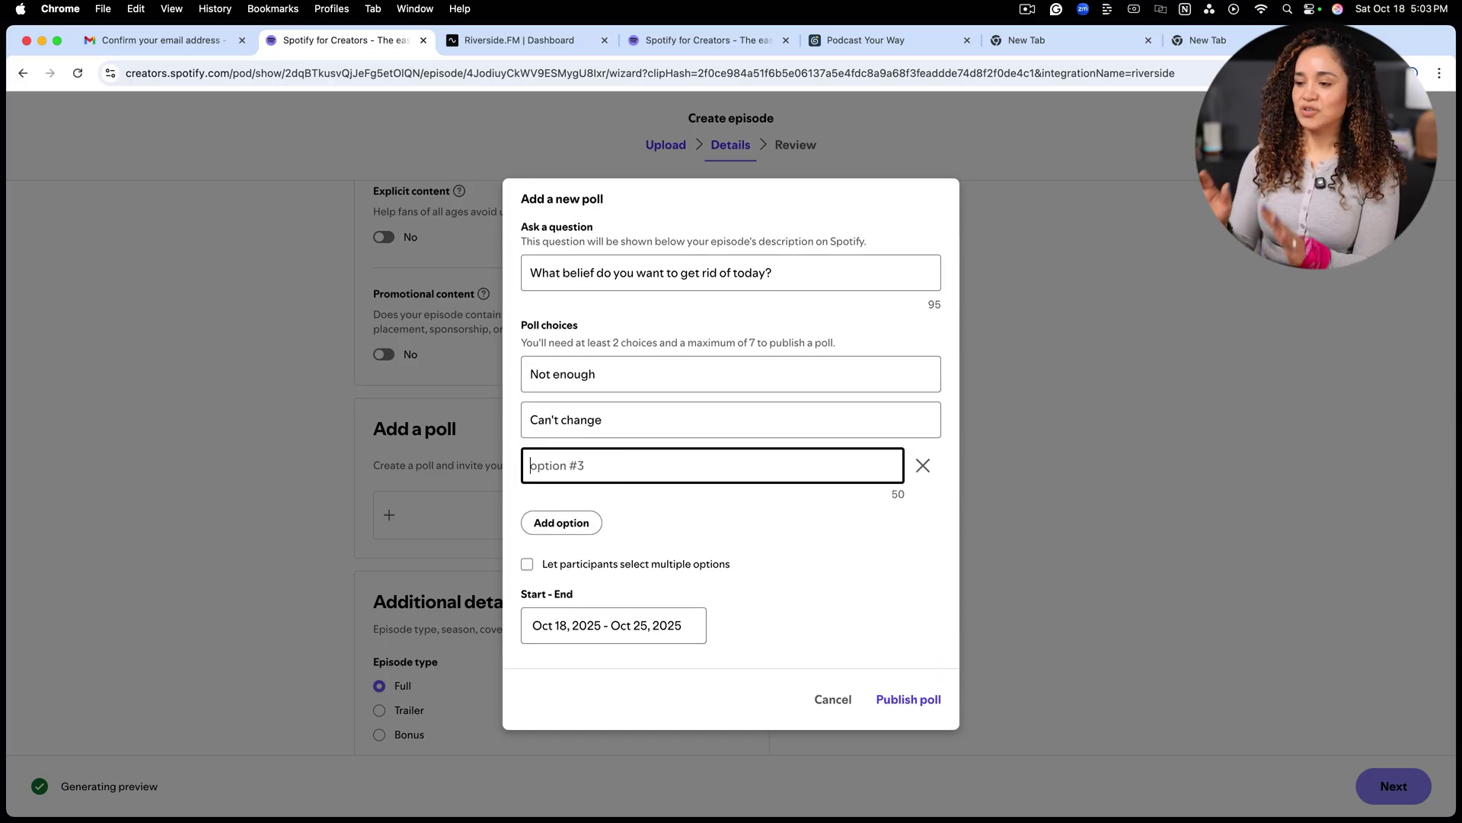
text(Powerless)
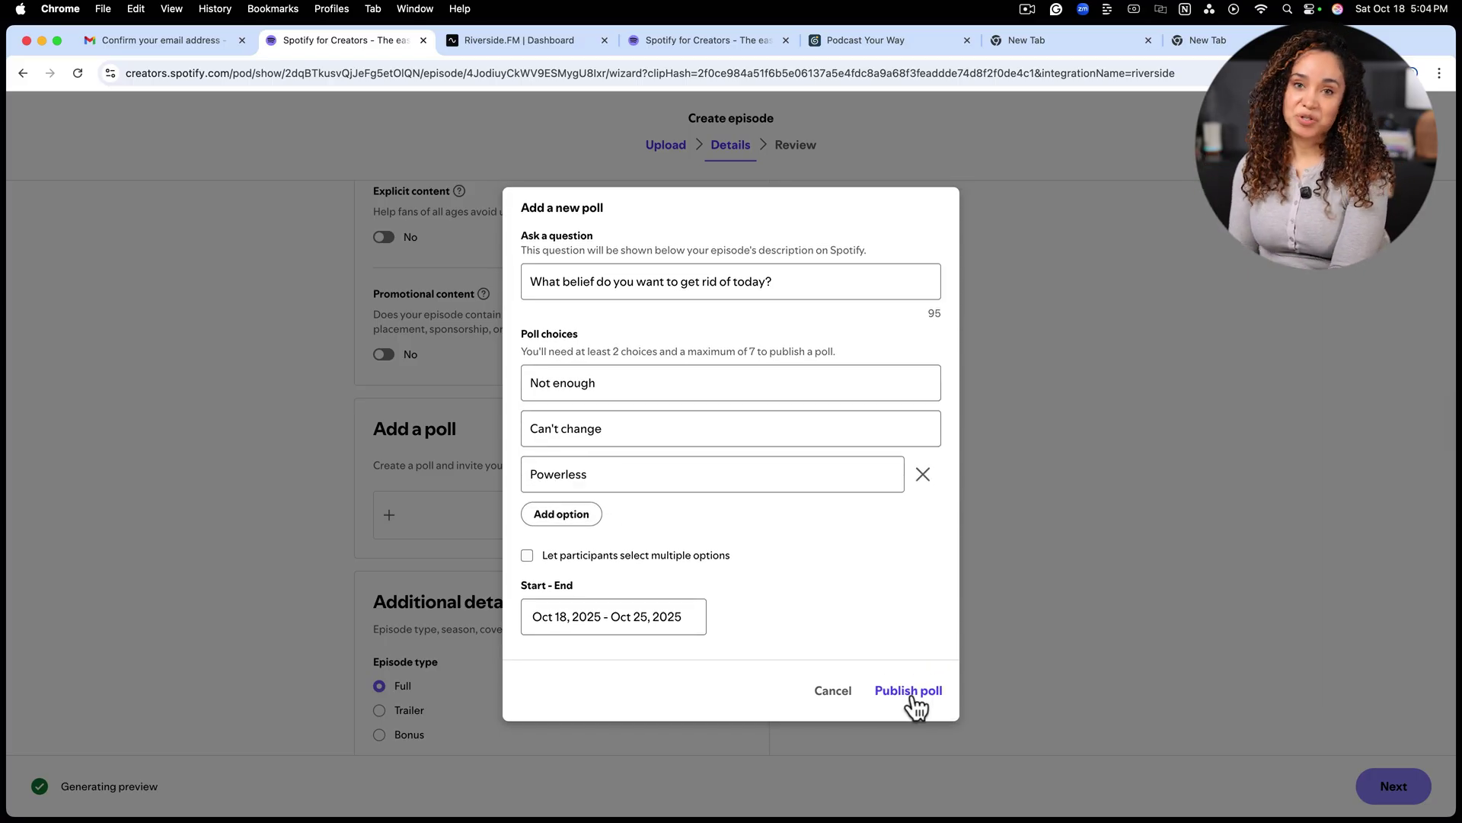
click(912, 697)
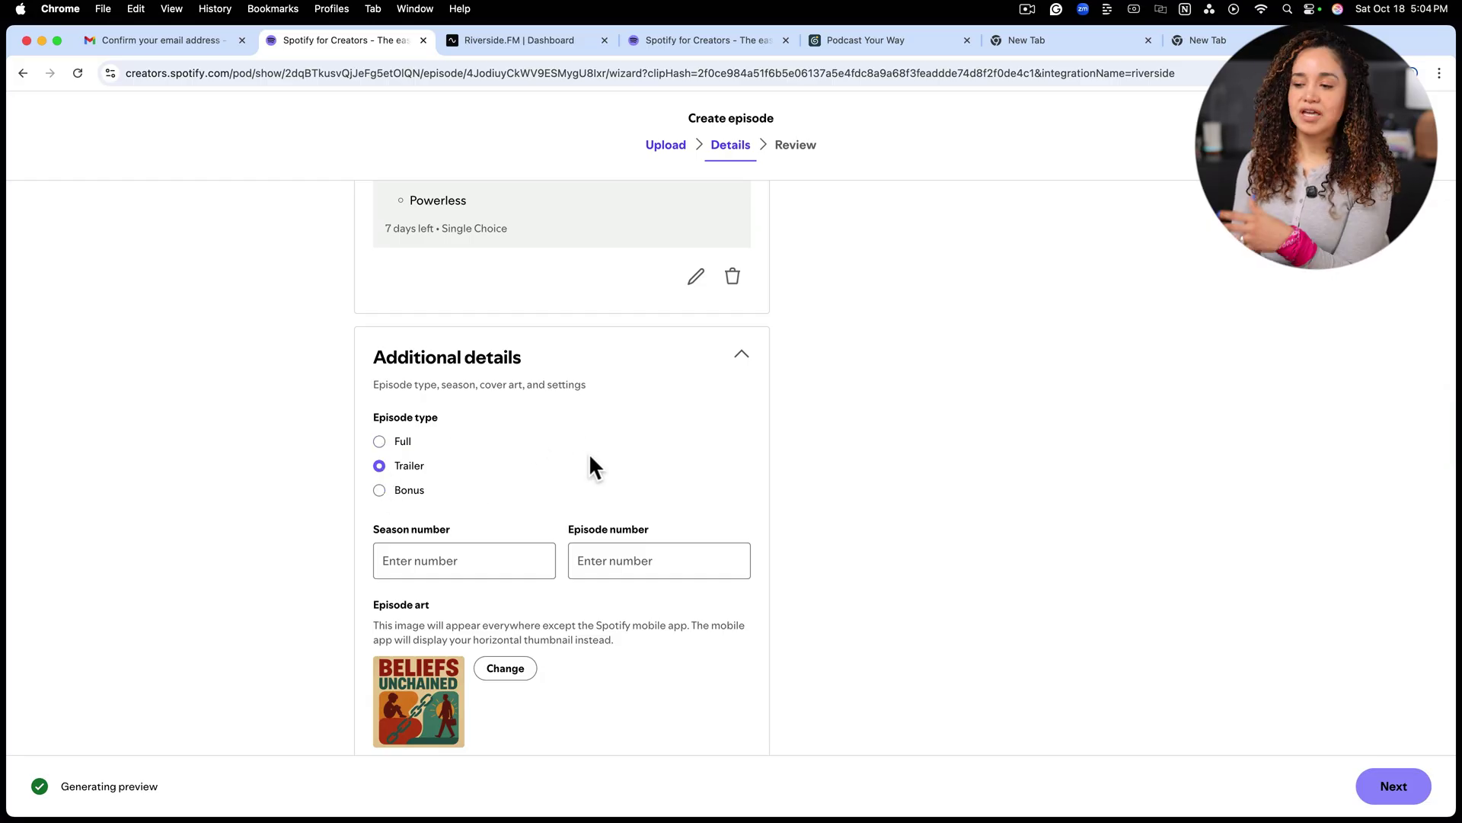
Step: Read why auto transcripts and chapters are unavailable, then continue to the review step
scroll(591, 457, down, 2)
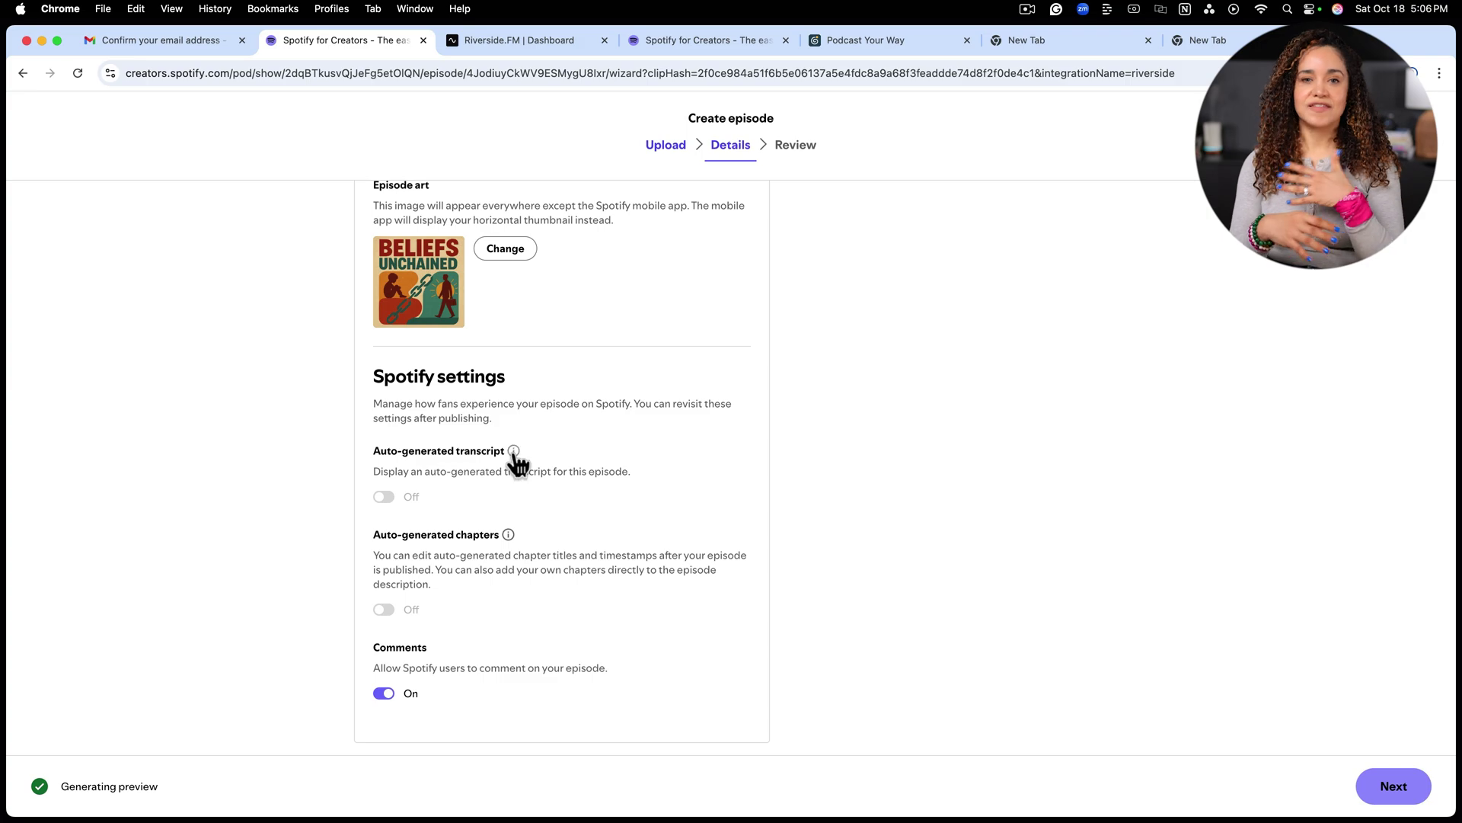
click(514, 453)
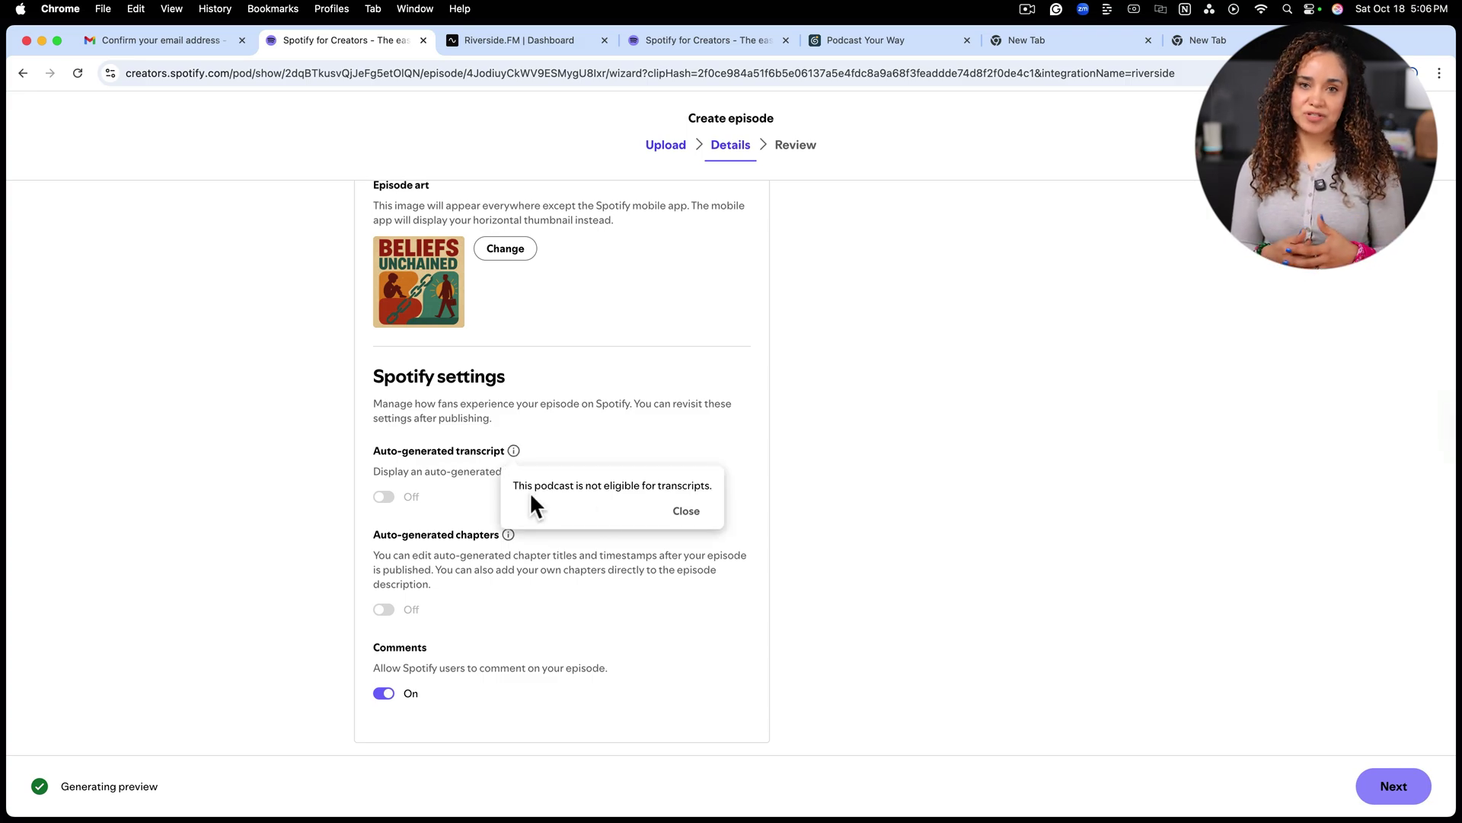
click(567, 463)
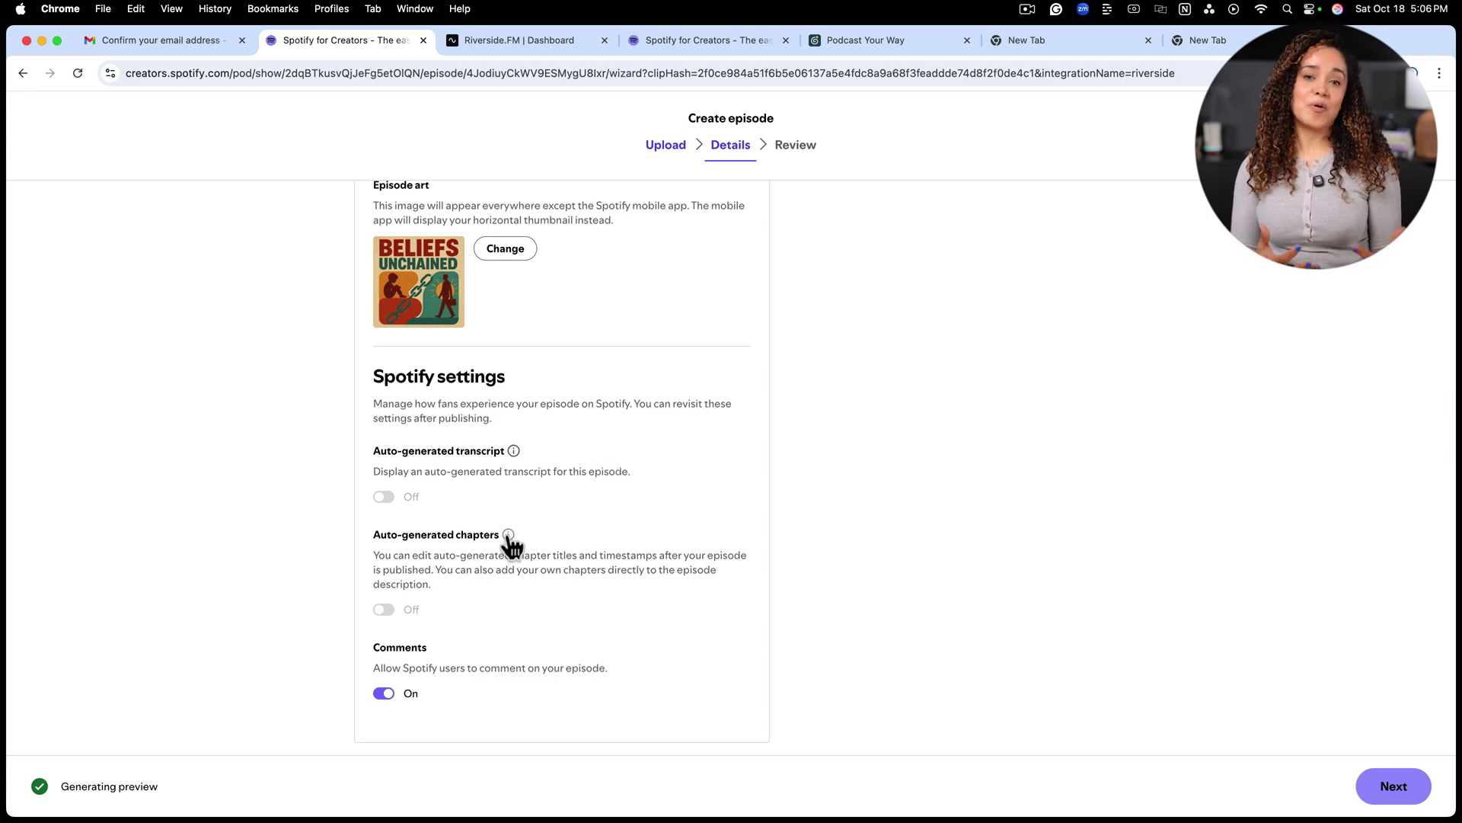
click(509, 536)
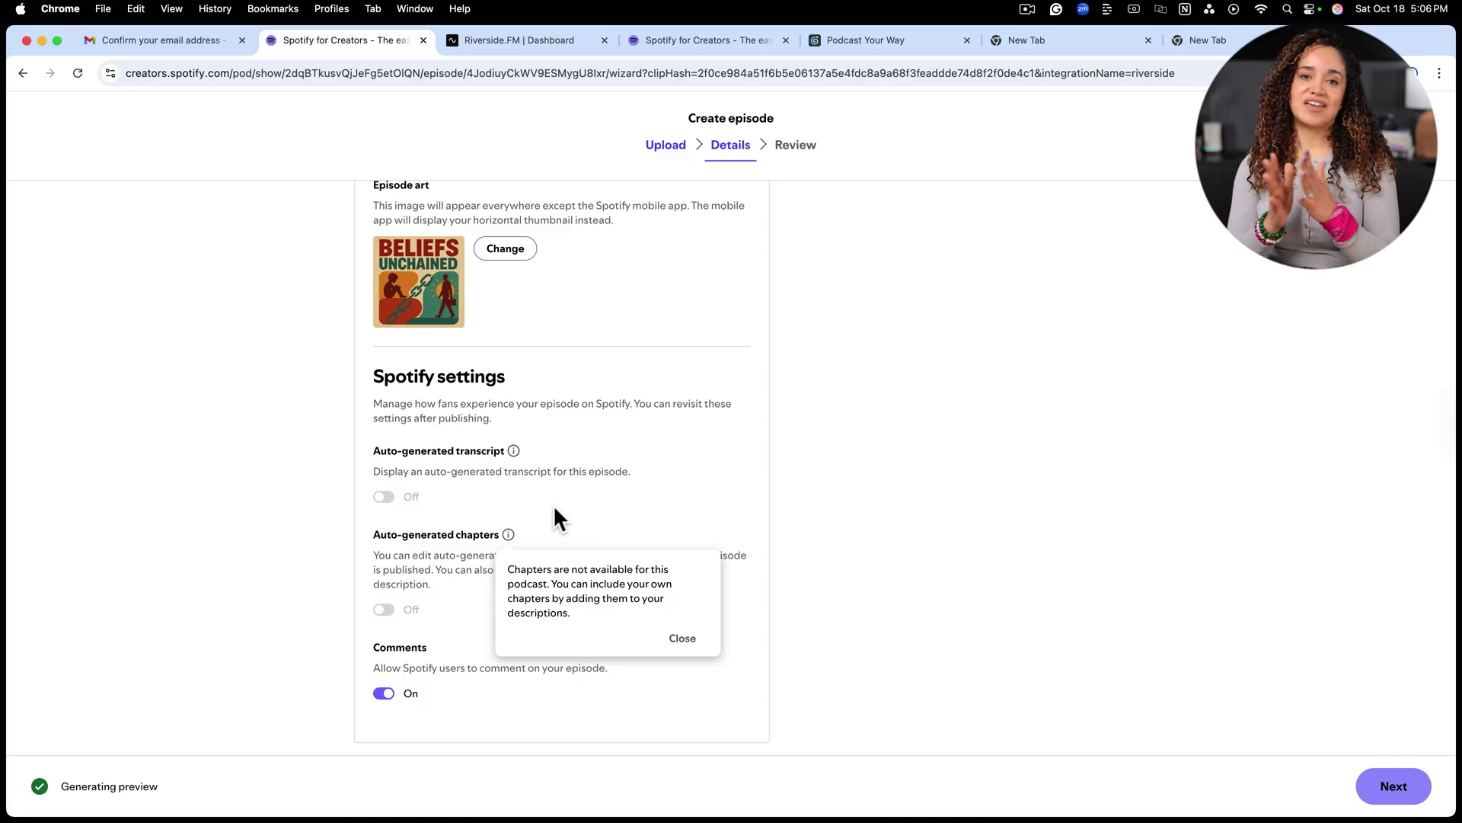
click(578, 509)
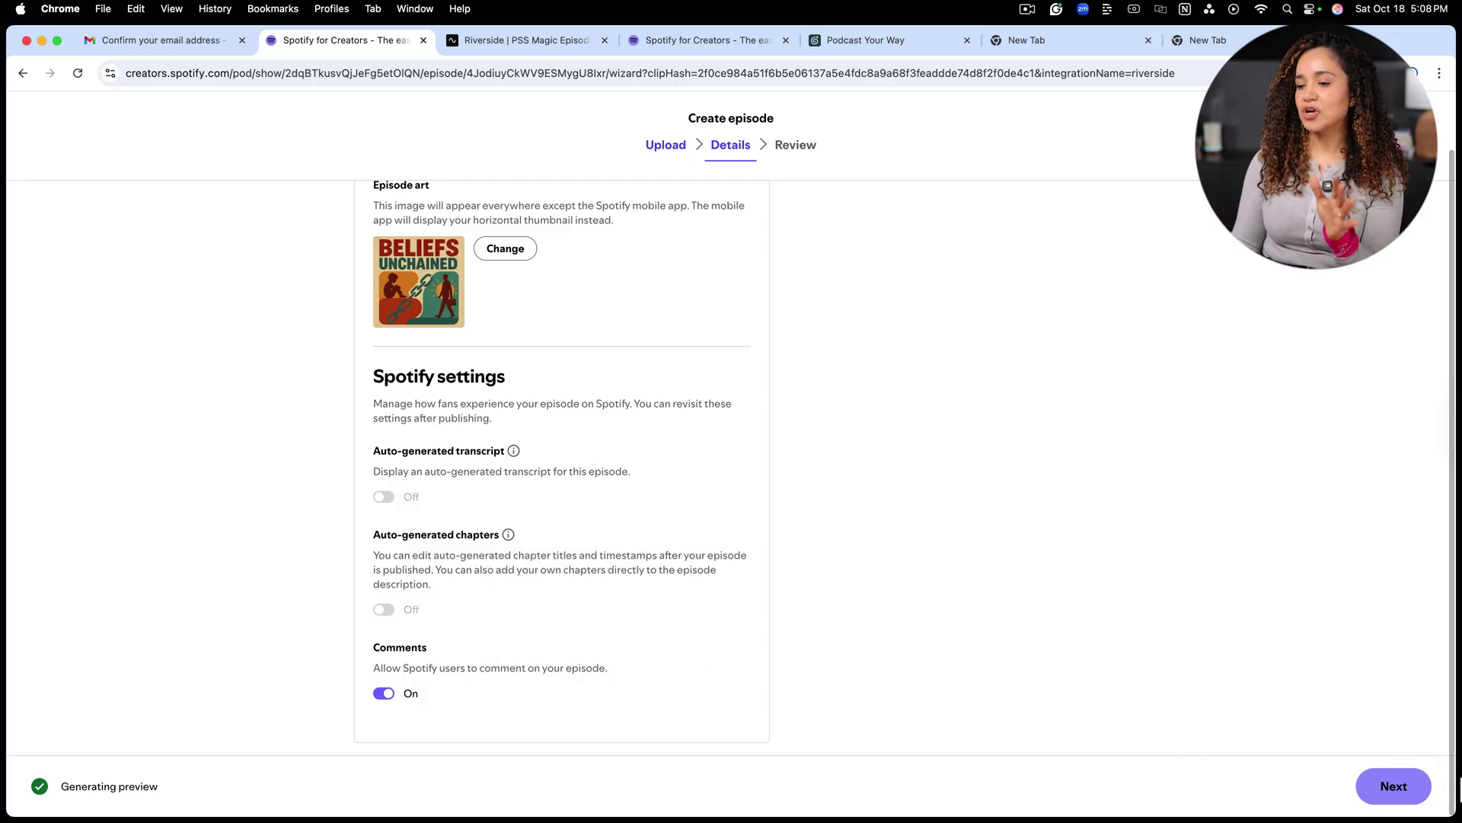
click(1393, 785)
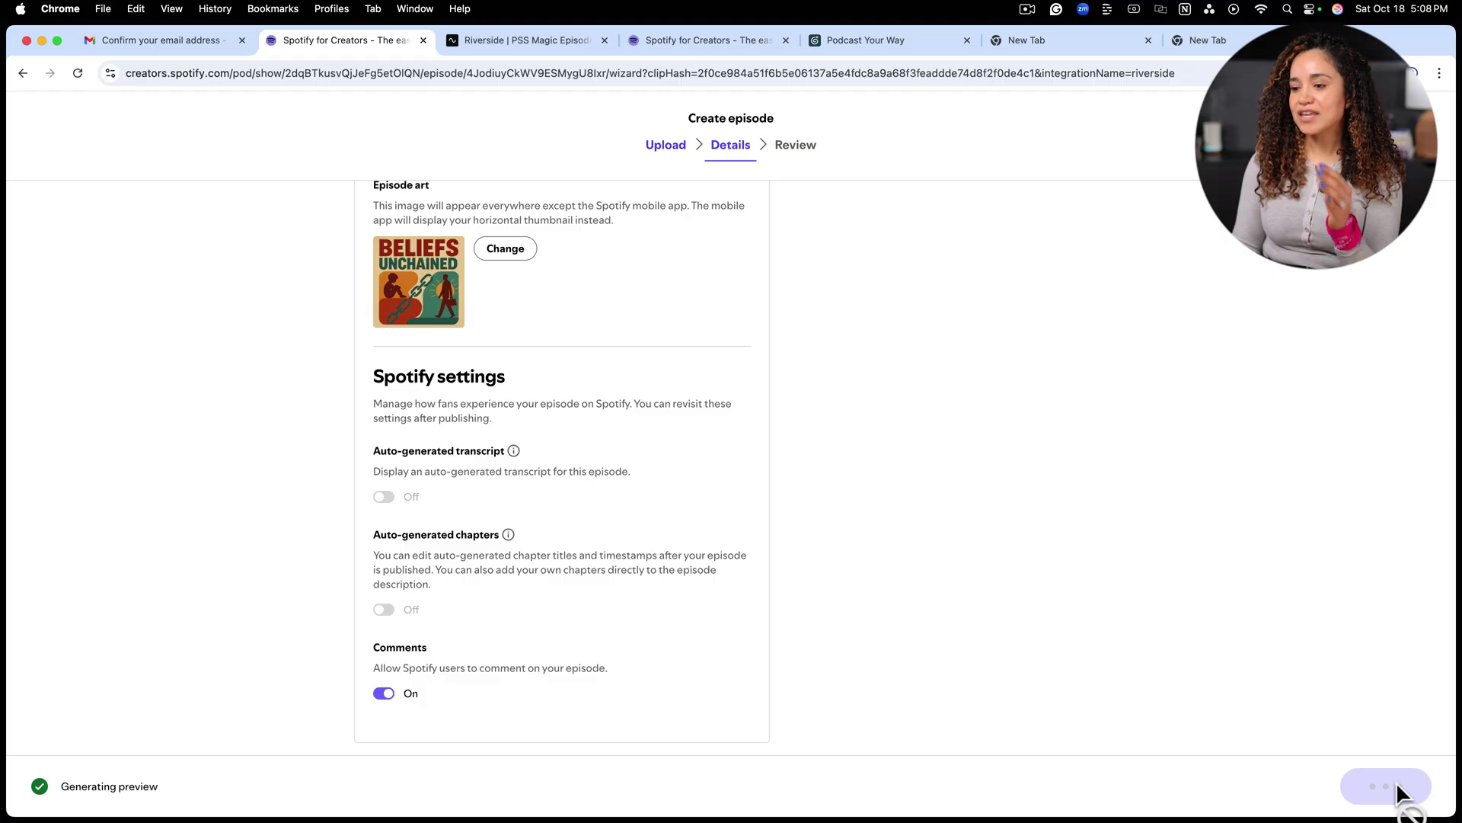
Step: Publish the trailer episode immediately, keeping the publish date as Now
scroll(542, 599, up, 5)
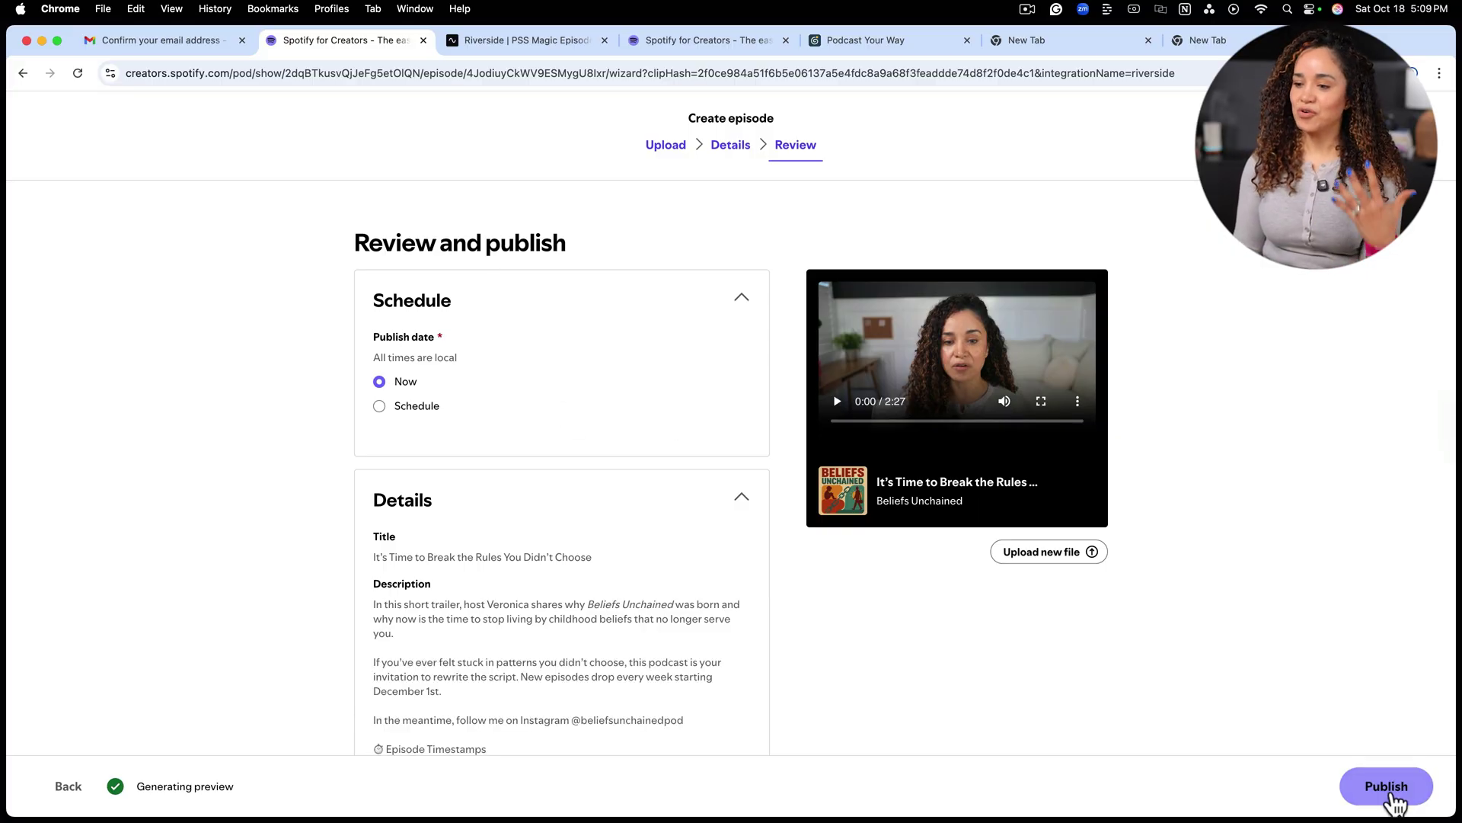
click(1390, 792)
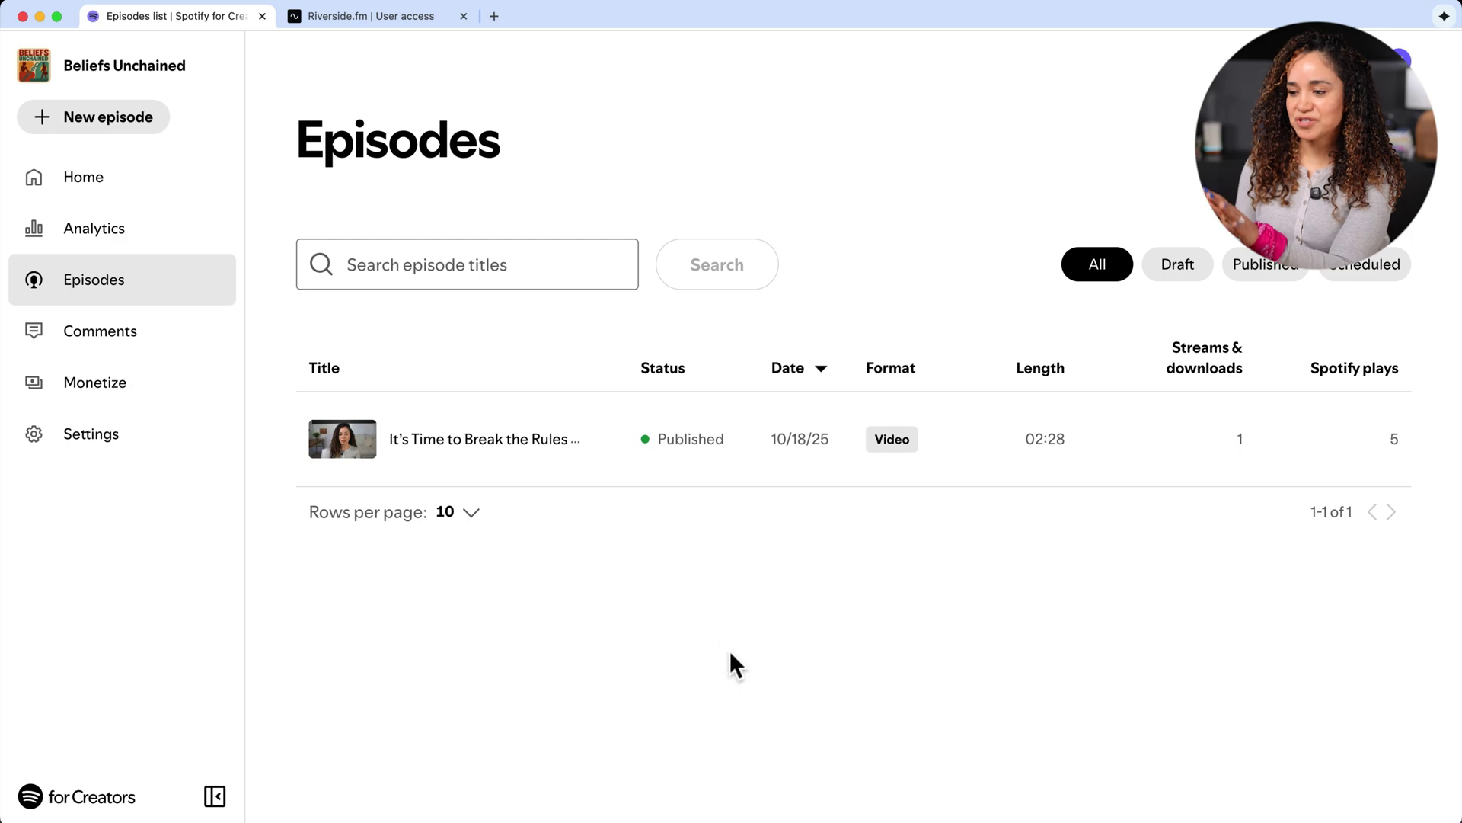
Step: Open Upload a clip for the episode 'It's Time to Break the Rules You Didn't Choose'
click(608, 450)
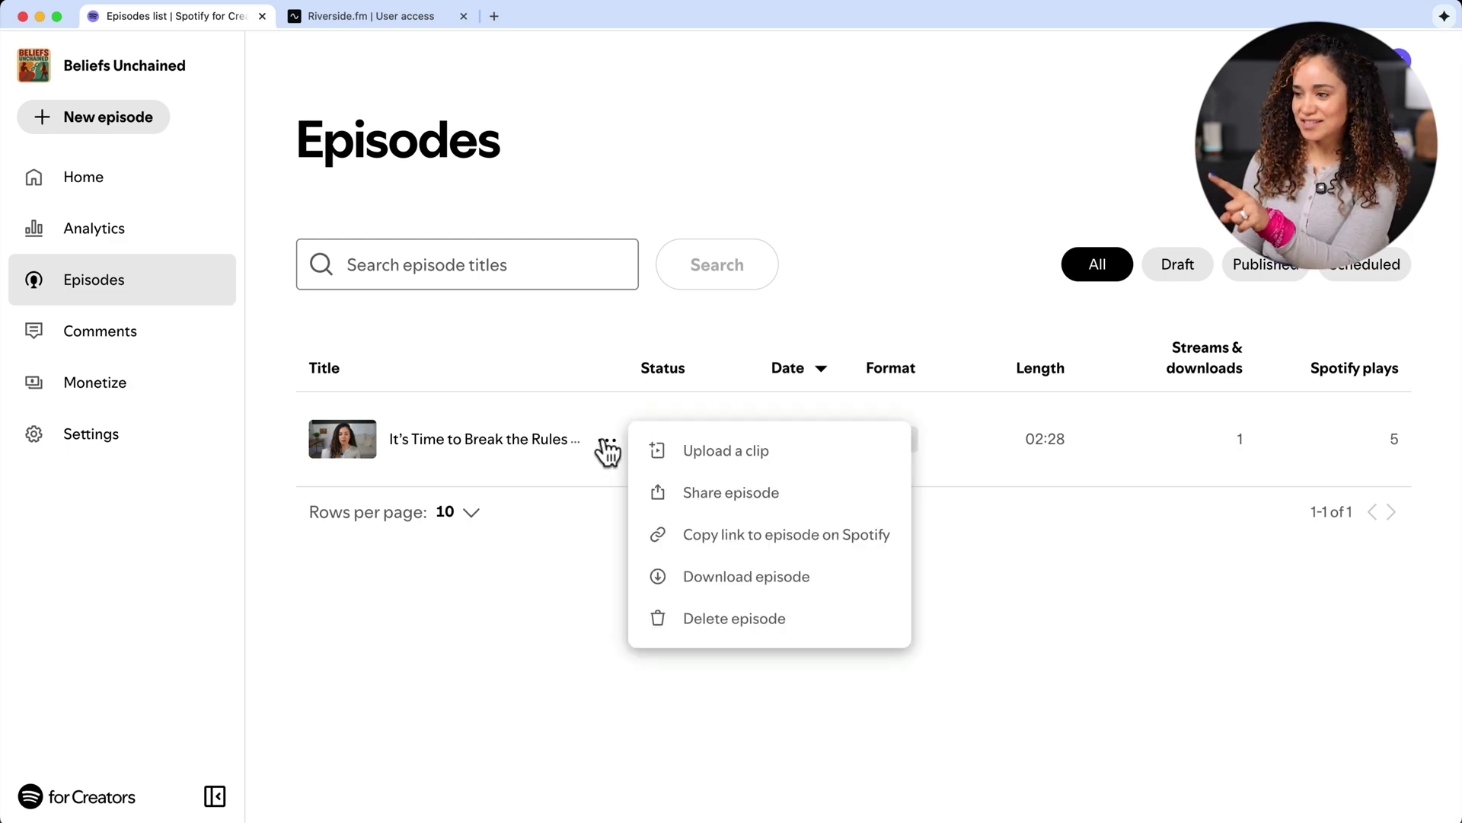
click(805, 468)
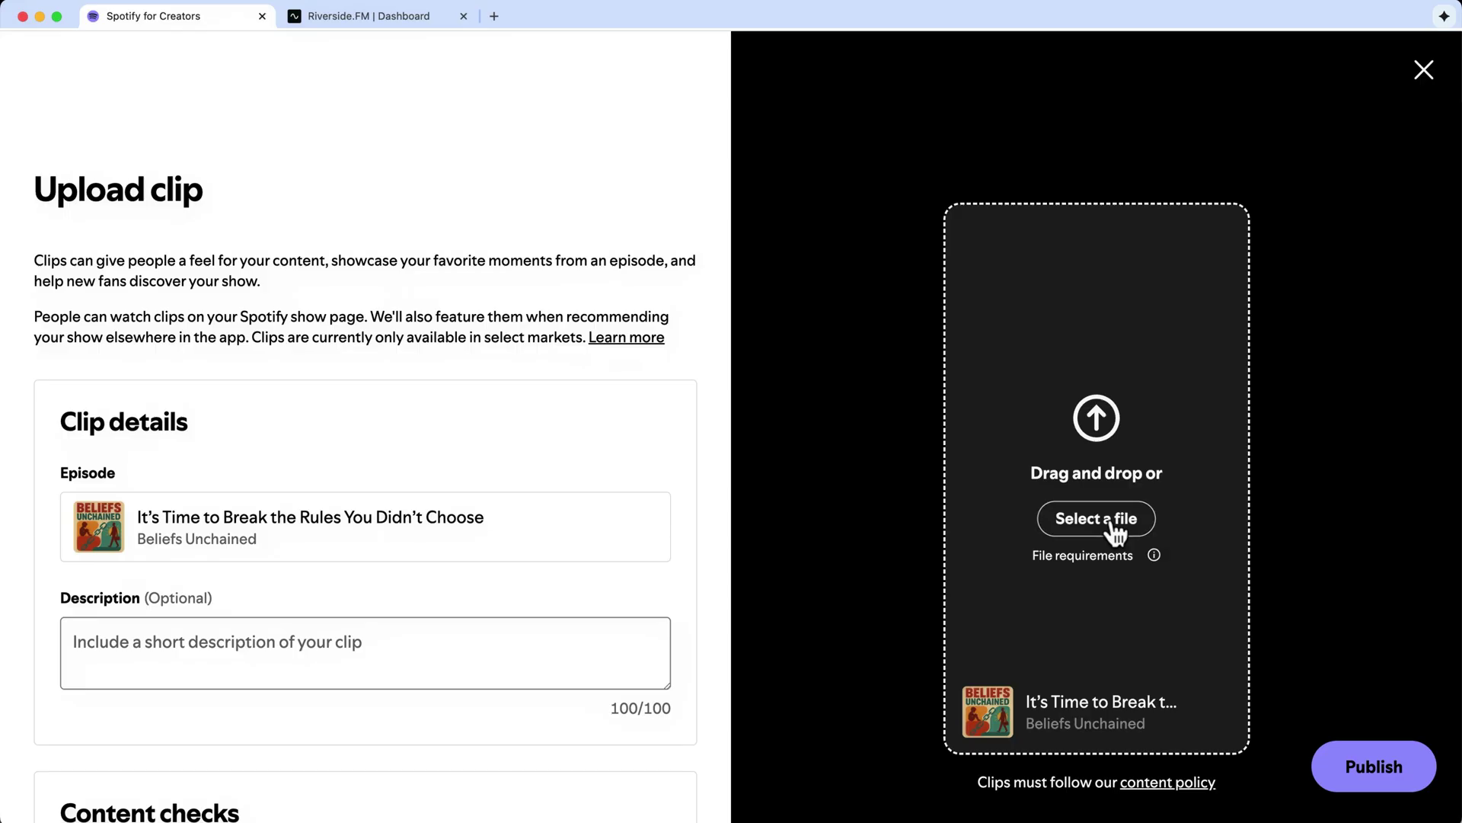
Step: Upload the vertical clip from Downloads and publish it to the trailer episode
click(1108, 518)
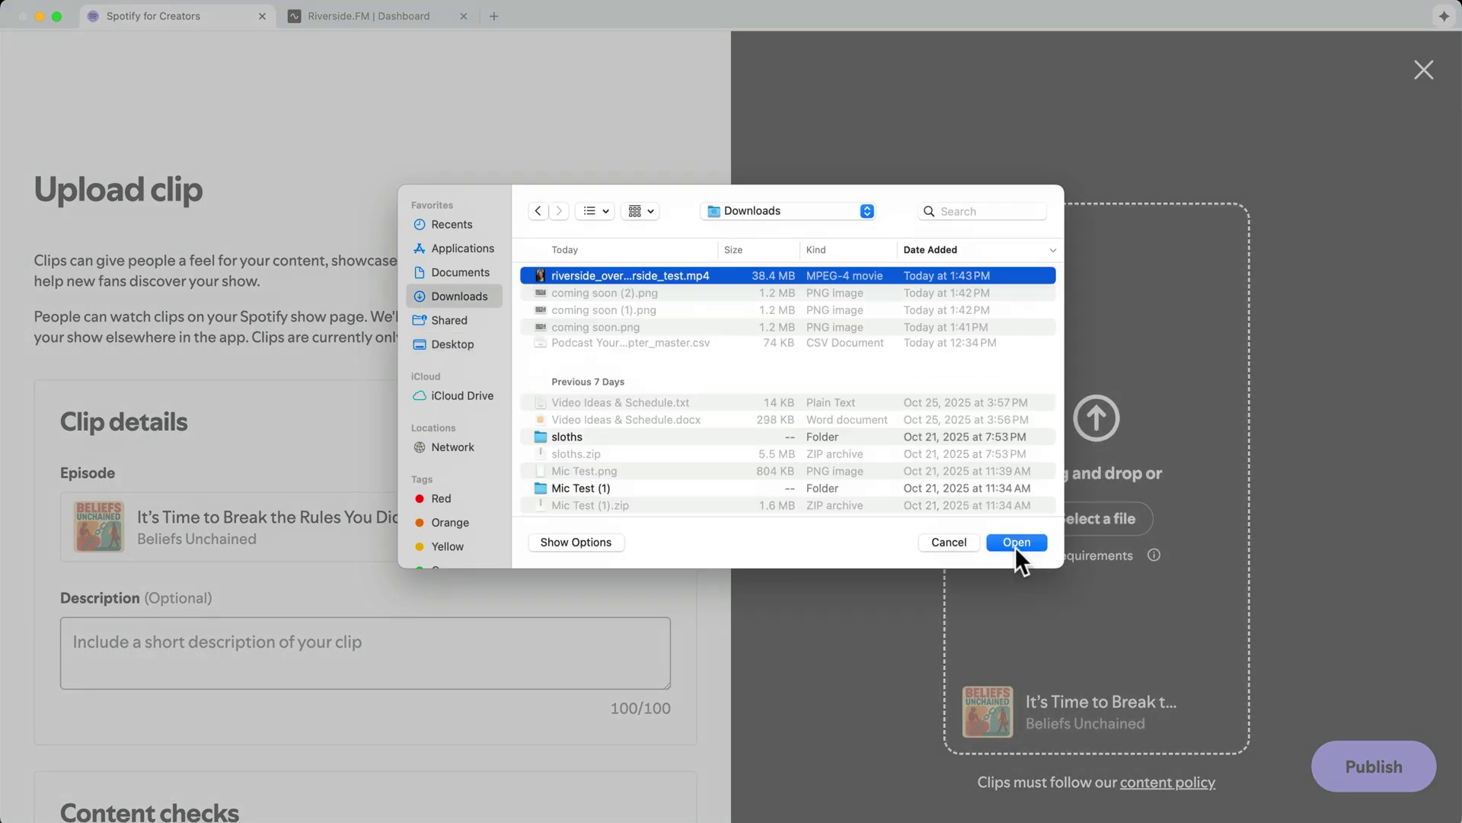
click(1016, 541)
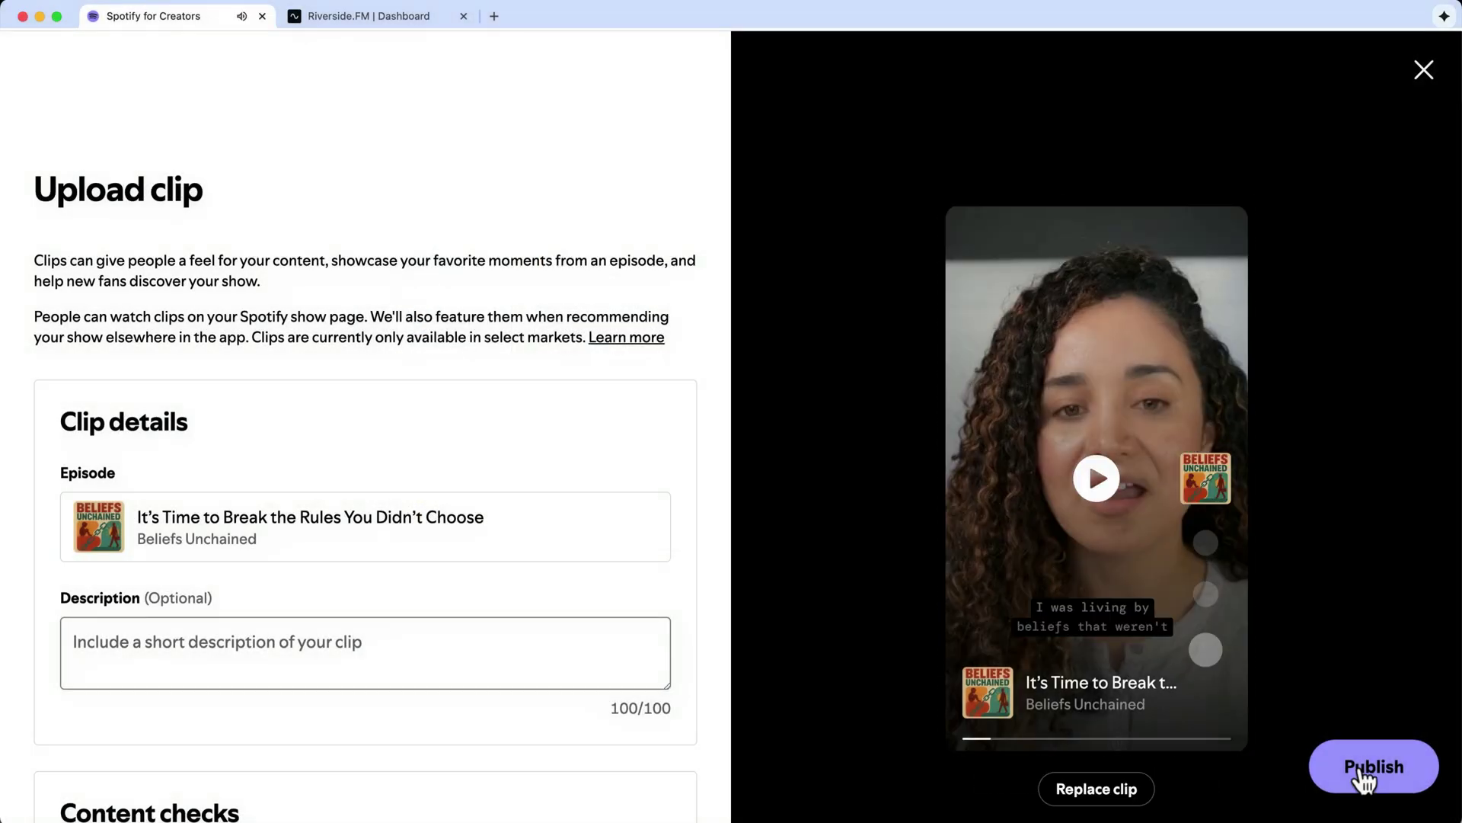